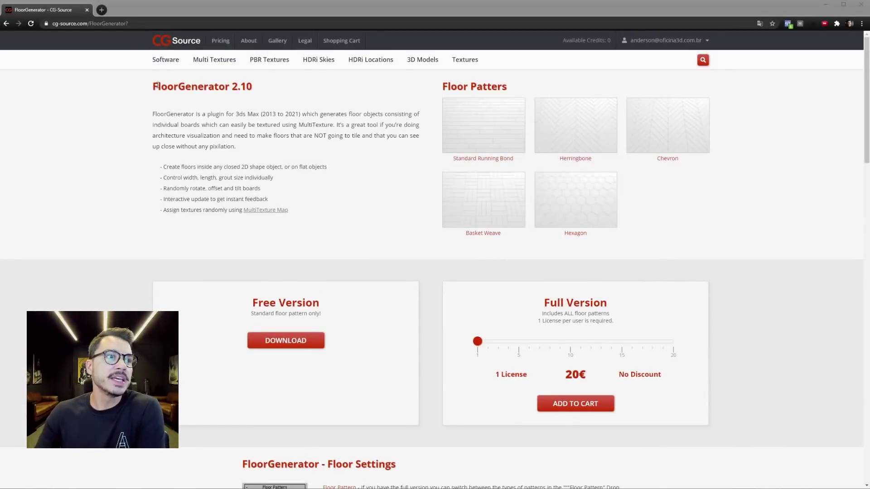
Download the free FloorGenerator 2.10 zip from the CG-Source FloorGenerator page.
{"action": "left_click_drag", "start_coordinate": [155, 88], "coordinate": [205, 92]}
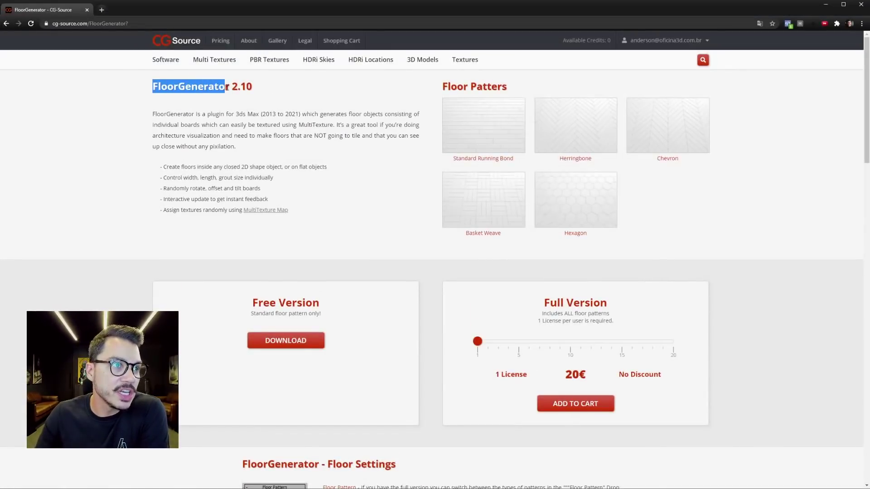
{"action": "left_click", "coordinate": [108, 110]}
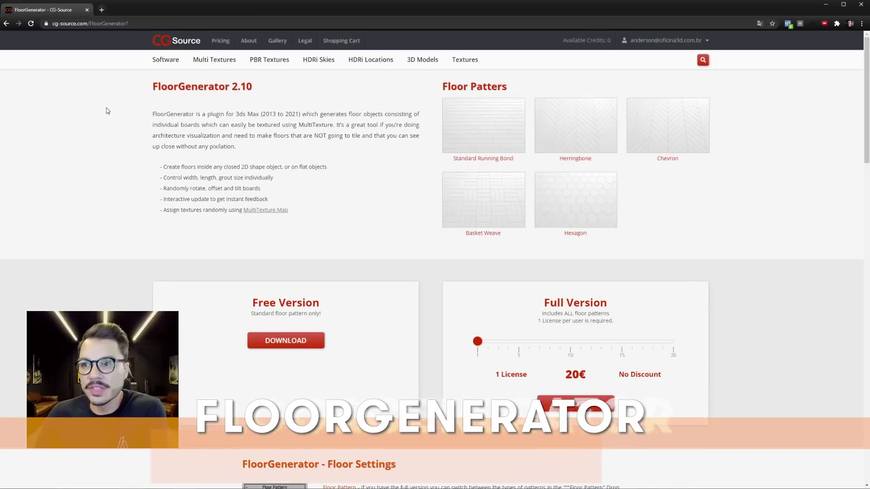
{"action": "key", "text": "ctrl+l"}
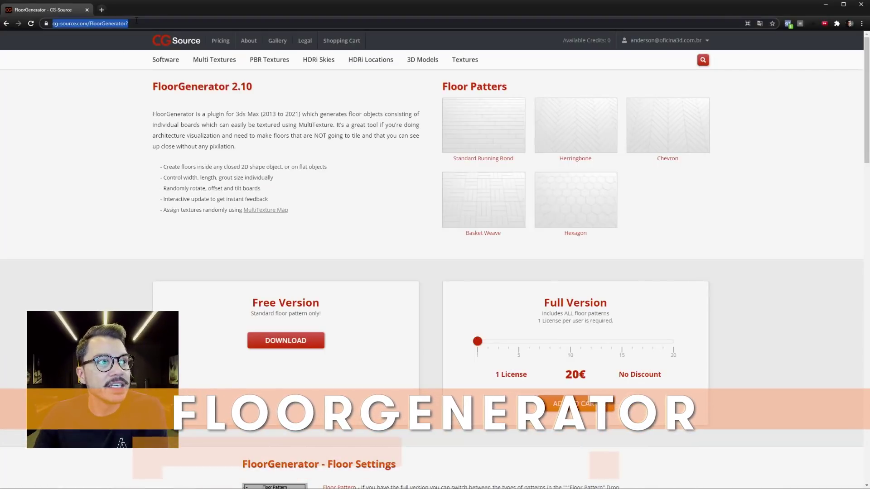
{"action": "left_click", "coordinate": [88, 148]}
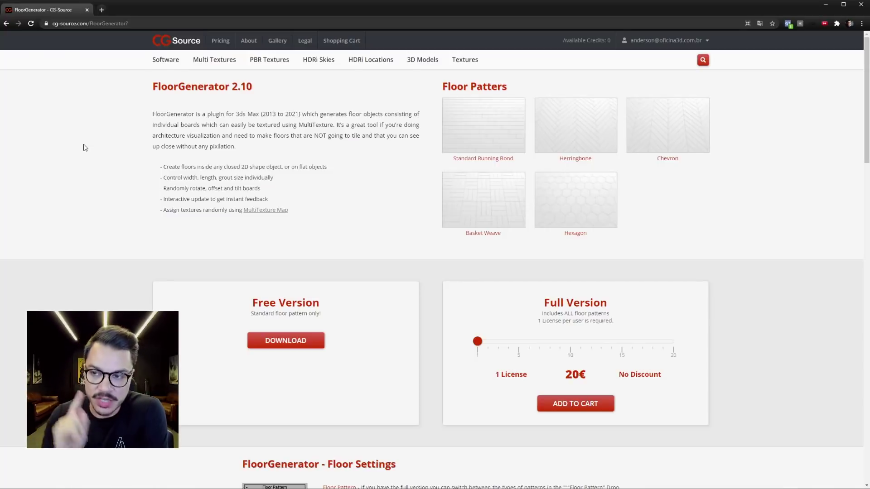
{"action": "left_click", "coordinate": [289, 343]}
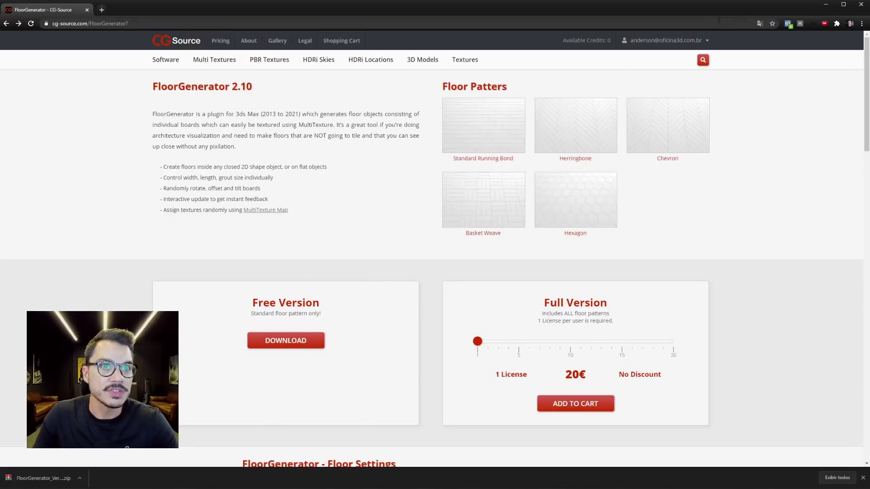
{"action": "left_click", "coordinate": [654, 40]}
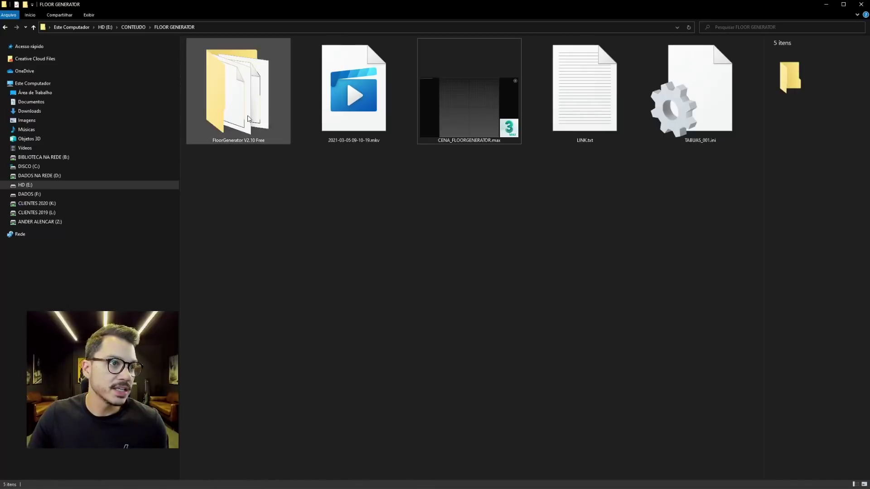
Copy FloorGenerator_Free_max2021_64bit.dlm from the FloorGenerator V2.10 Free folder.
{"action": "double_click", "coordinate": [245, 119]}
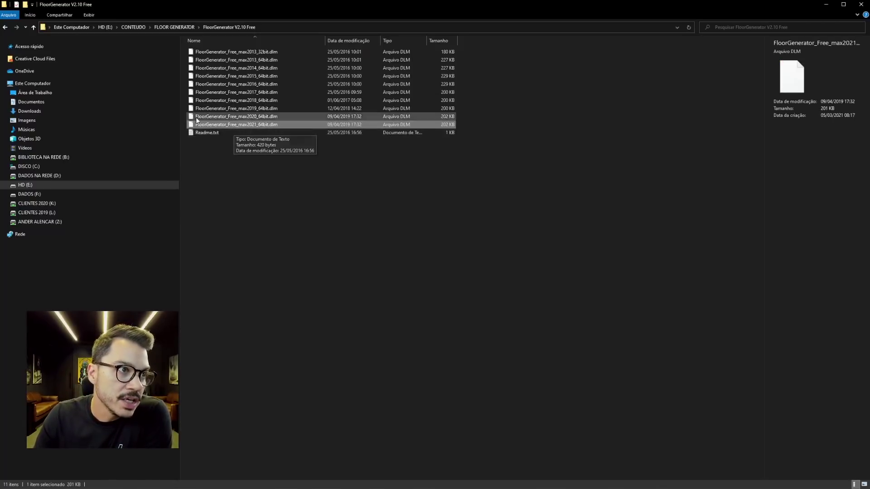
{"action": "right_click", "coordinate": [243, 127]}
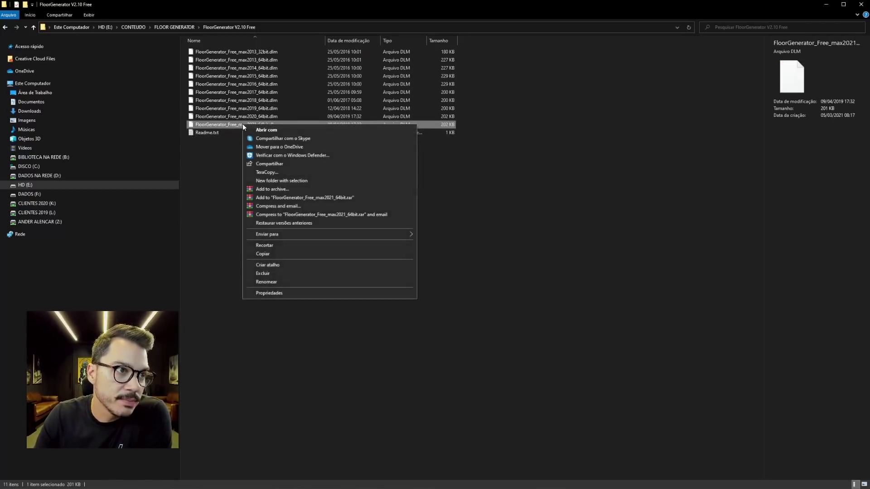
{"action": "left_click", "coordinate": [268, 255]}
{"action": "left_click", "coordinate": [566, 258]}
Paste the .dlm into C:\Program Files\Autodesk\3ds Max 2021\Plugins, verify it, and close Explorer.
{"action": "left_click", "coordinate": [29, 166]}
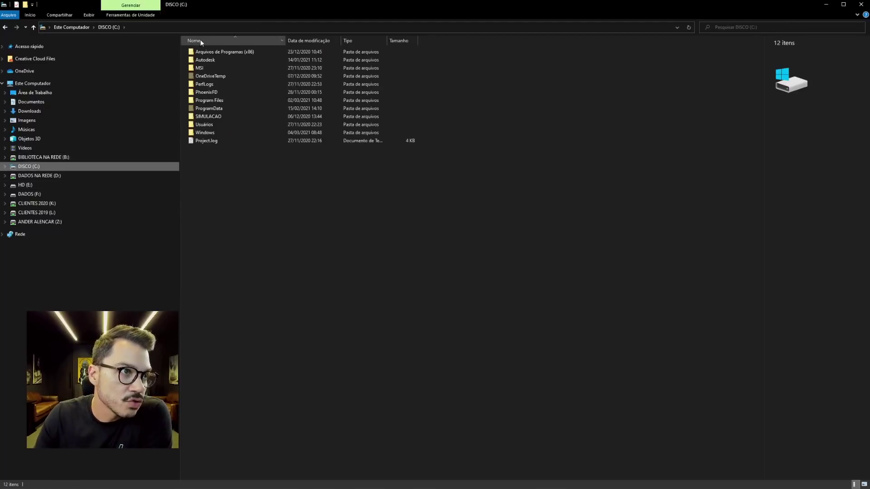
{"action": "double_click", "coordinate": [221, 100]}
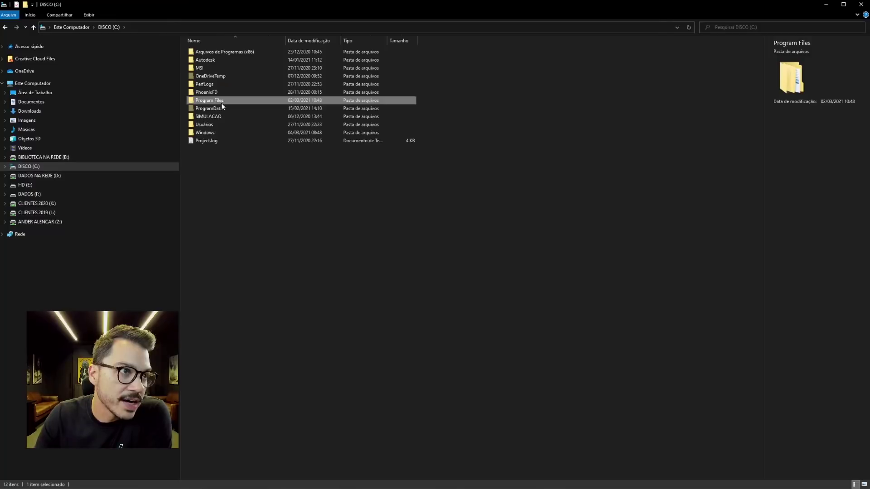
{"action": "double_click", "coordinate": [236, 62]}
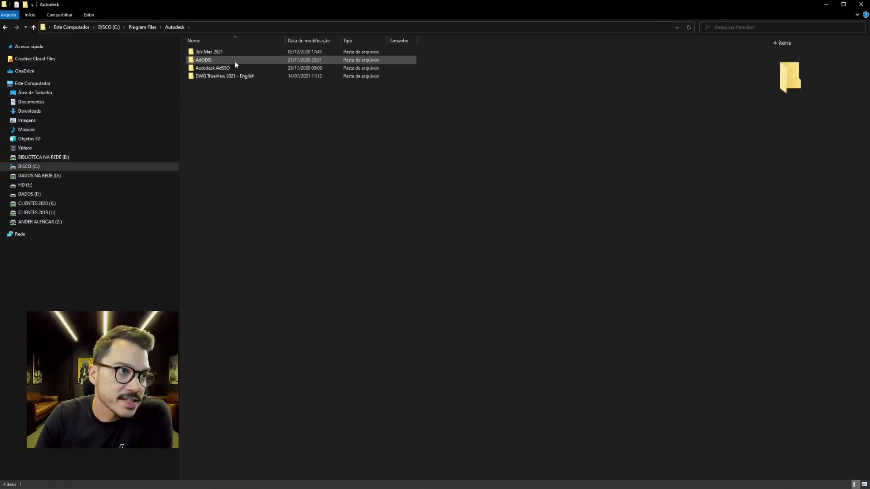
{"action": "double_click", "coordinate": [222, 52]}
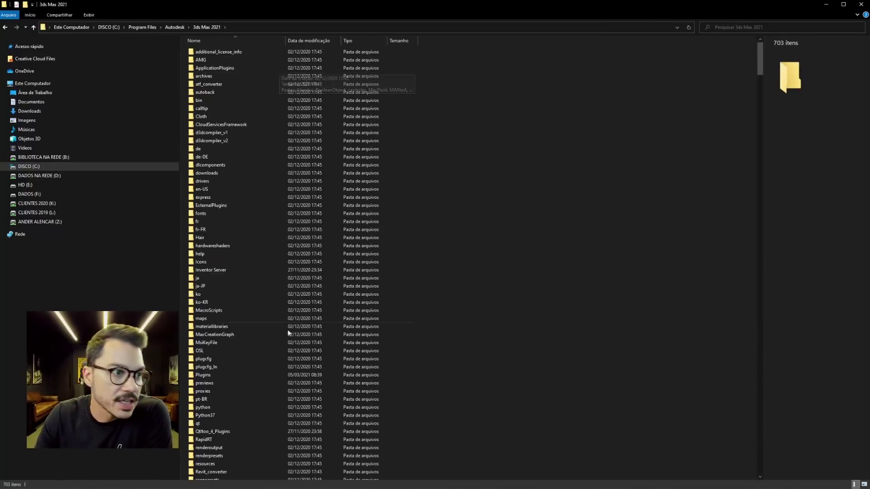
{"action": "double_click", "coordinate": [215, 378]}
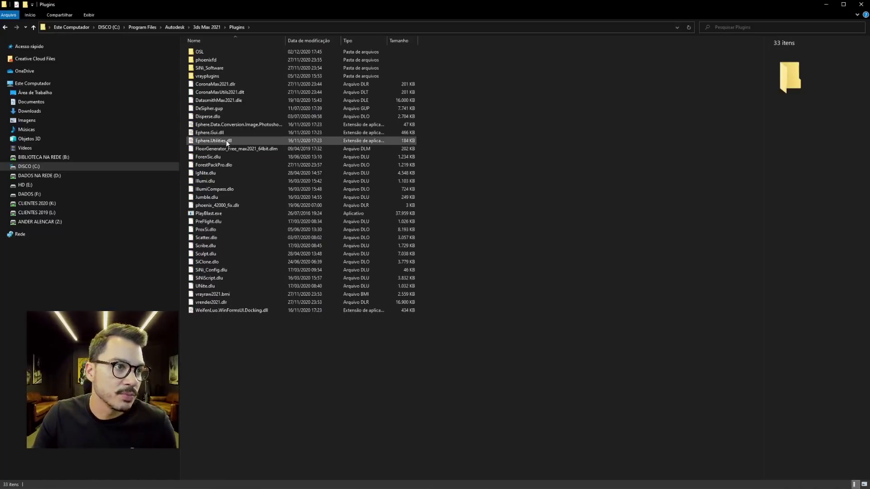
{"action": "left_click", "coordinate": [201, 149]}
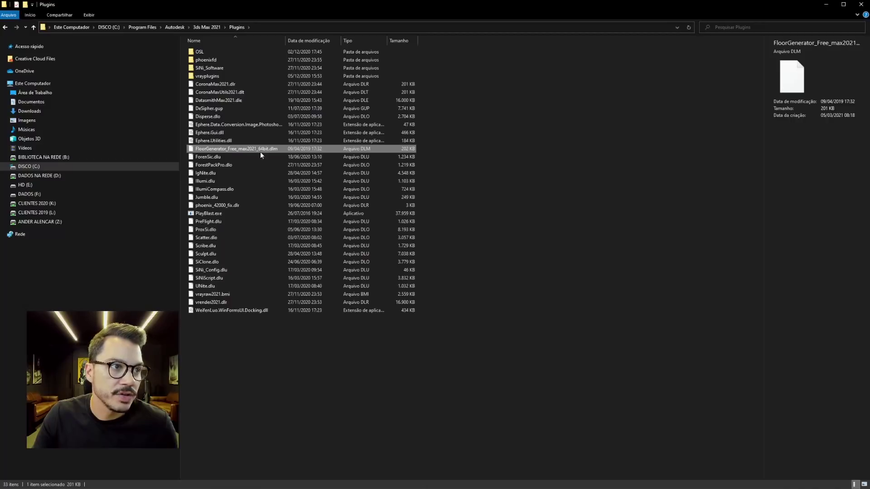
{"action": "left_click", "coordinate": [613, 175]}
{"action": "left_click", "coordinate": [861, 5]}
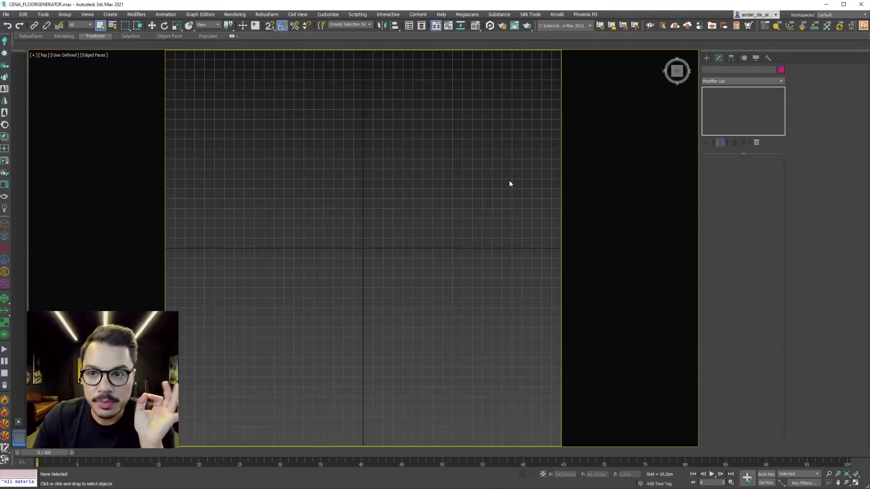
Draw a Plane in the Top view and set its Length and Width to 200 cm.
{"action": "left_click", "coordinate": [708, 59]}
{"action": "left_click", "coordinate": [756, 137]}
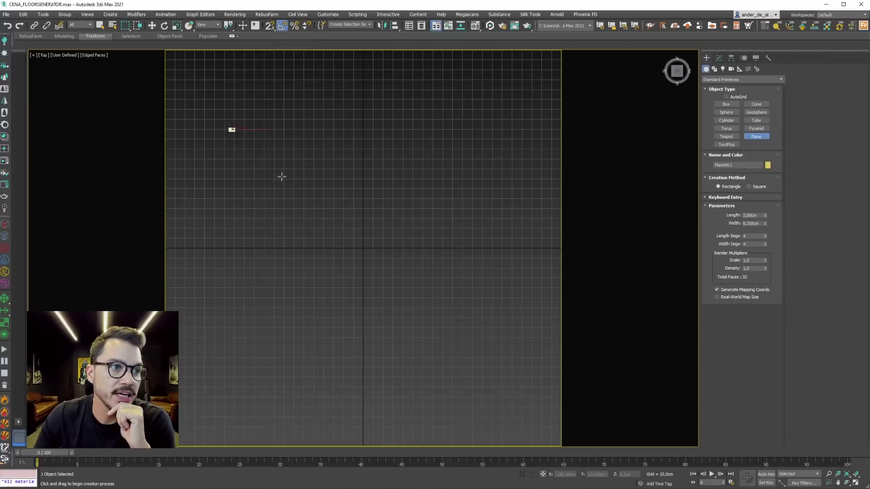
{"action": "left_click_drag", "start_coordinate": [230, 128], "coordinate": [495, 393]}
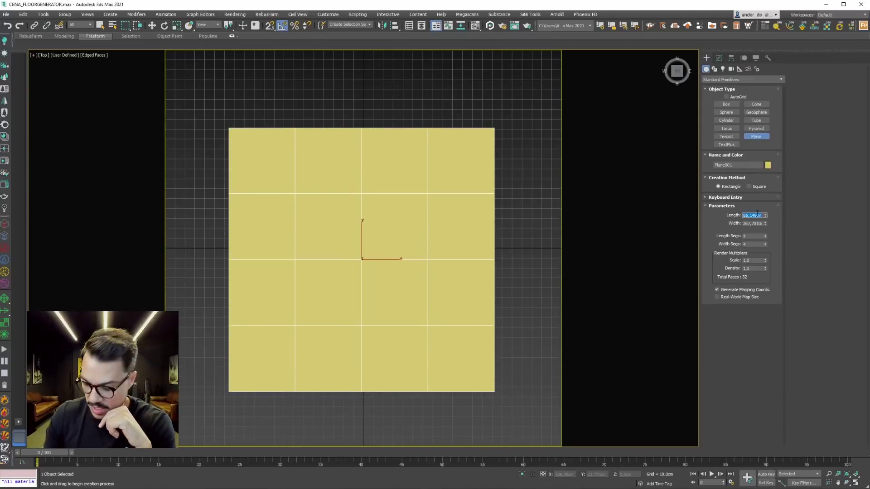
{"action": "type", "text": "300"}
{"action": "key", "text": "Return"}
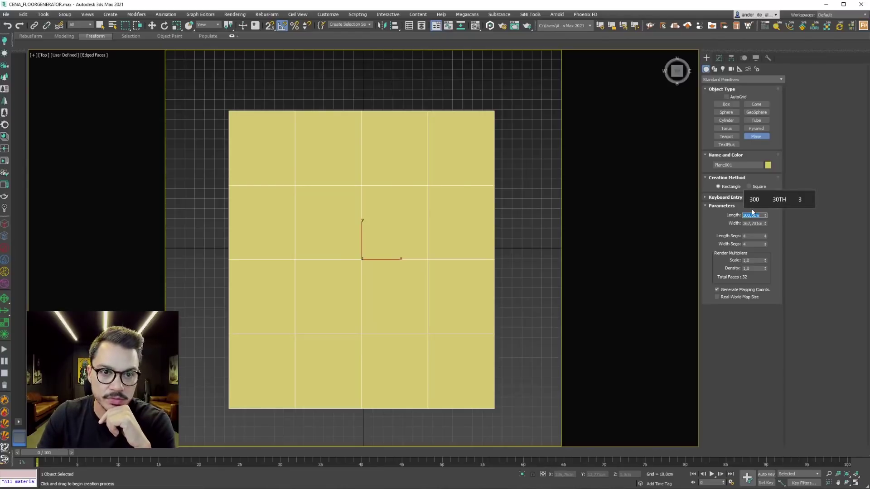
{"action": "type", "text": "200"}
{"action": "key", "text": "Return"}
{"action": "left_click", "coordinate": [757, 223]}
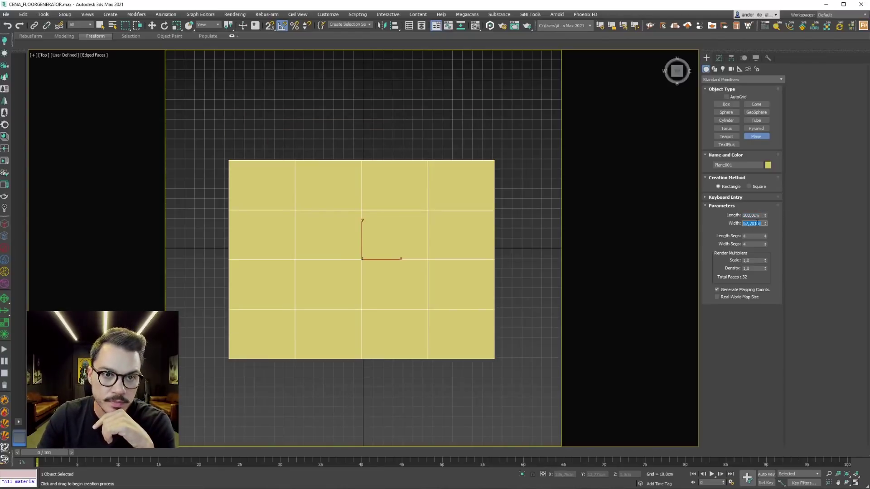
{"action": "type", "text": "200"}
{"action": "key", "text": "Return"}
Frame the plane in a Perspective view with grid and edged faces hidden.
{"action": "middle_click_drag", "start_coordinate": [340, 275], "coordinate": [328, 291]}
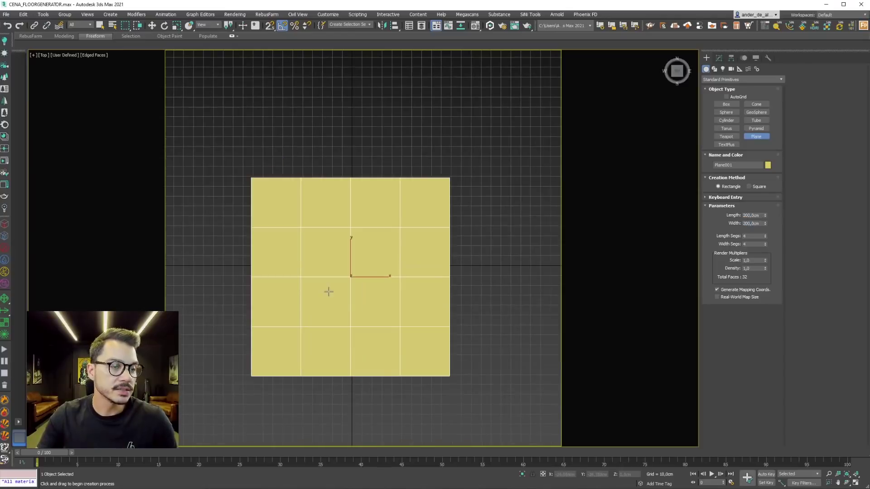
{"action": "middle_click_drag", "start_coordinate": [302, 323], "coordinate": [318, 321], "text": "alt"}
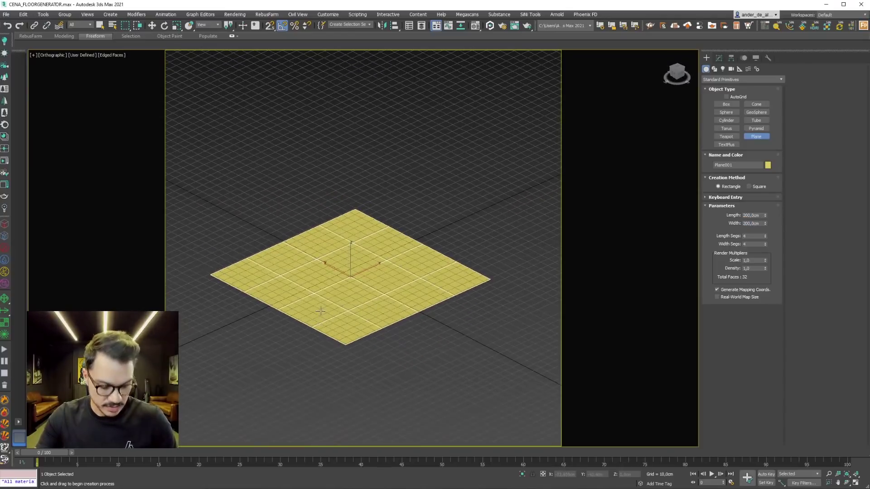
{"action": "key", "text": "g"}
{"action": "scroll", "coordinate": [417, 264], "scroll_direction": "up", "scroll_amount": 2}
{"action": "scroll", "coordinate": [487, 258], "scroll_direction": "up", "scroll_amount": 3}
{"action": "key", "text": "shift+f"}
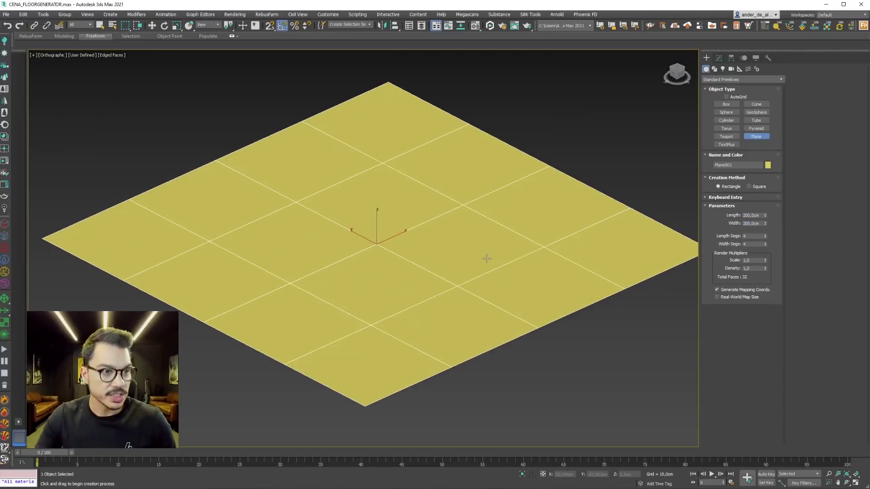
{"action": "scroll", "coordinate": [487, 259], "scroll_direction": "up", "scroll_amount": 1}
{"action": "scroll", "coordinate": [431, 262], "scroll_direction": "up", "scroll_amount": 2}
{"action": "scroll", "coordinate": [408, 279], "scroll_direction": "up", "scroll_amount": 2}
{"action": "scroll", "coordinate": [414, 274], "scroll_direction": "up", "scroll_amount": 1}
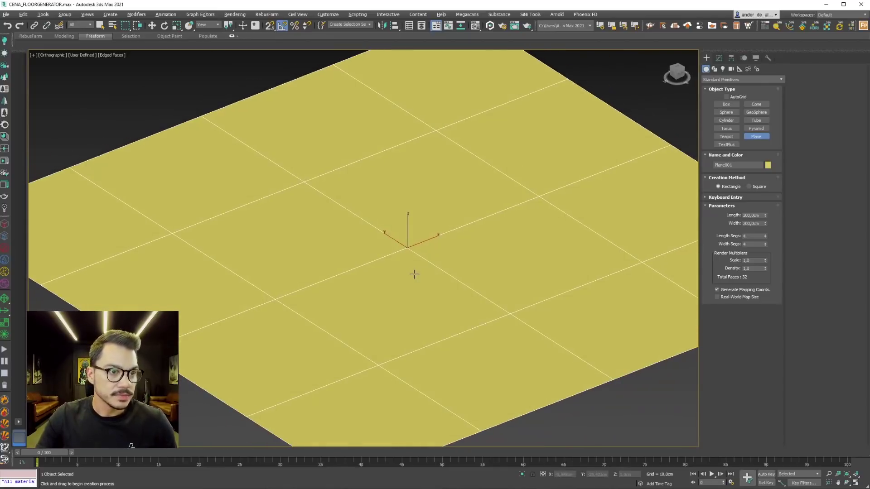
{"action": "key", "text": "p"}
{"action": "scroll", "coordinate": [398, 270], "scroll_direction": "down", "scroll_amount": 2}
{"action": "key", "text": "F4"}
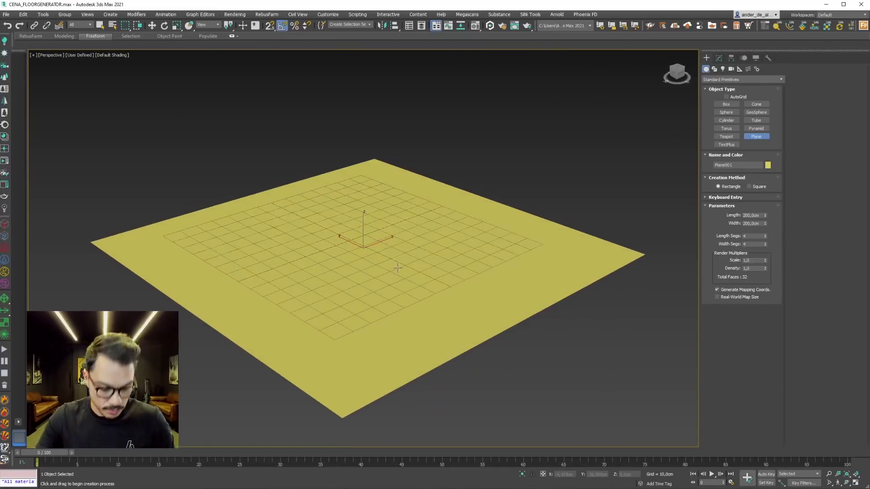
{"action": "key", "text": "g"}
{"action": "middle_click_drag", "start_coordinate": [397, 268], "coordinate": [429, 269], "text": "alt"}
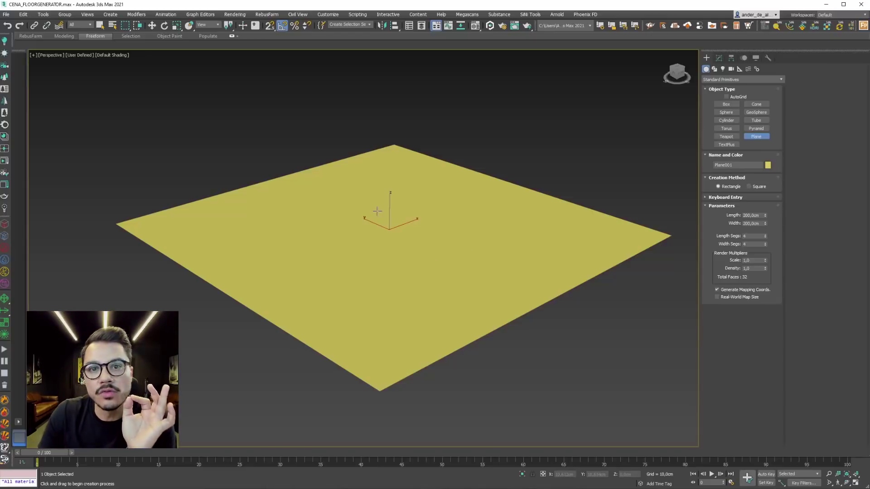
Add the FloorGenerator modifier to Plane001 from the Modify panel's Modifier List.
{"action": "left_click", "coordinate": [719, 58]}
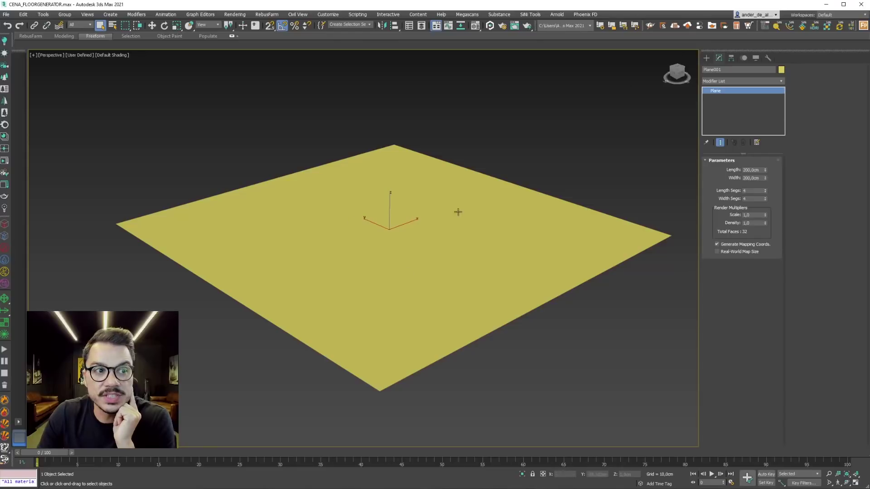
{"action": "key", "text": "w"}
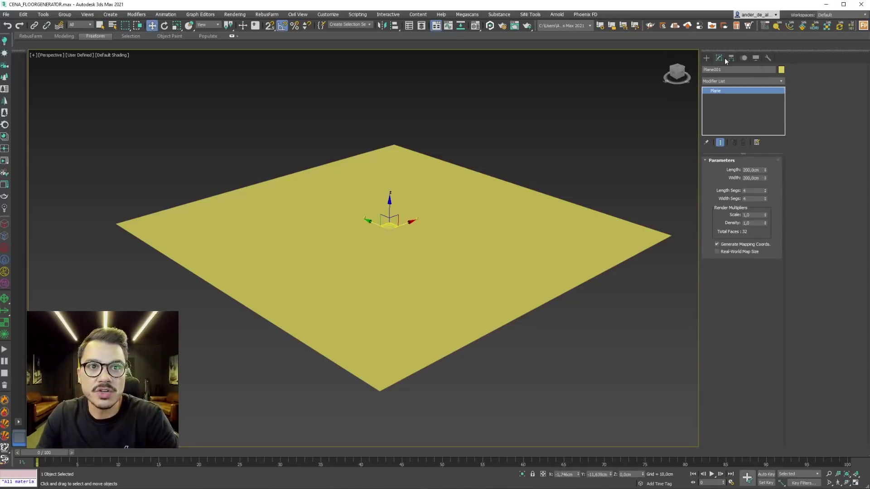
{"action": "left_click", "coordinate": [735, 81]}
{"action": "scroll", "coordinate": [738, 354], "scroll_direction": "down", "scroll_amount": 4}
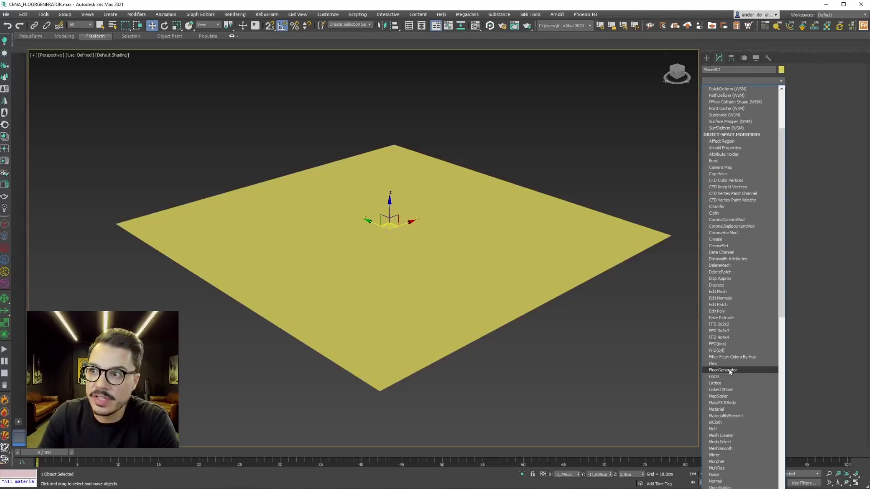
{"action": "left_click", "coordinate": [723, 370]}
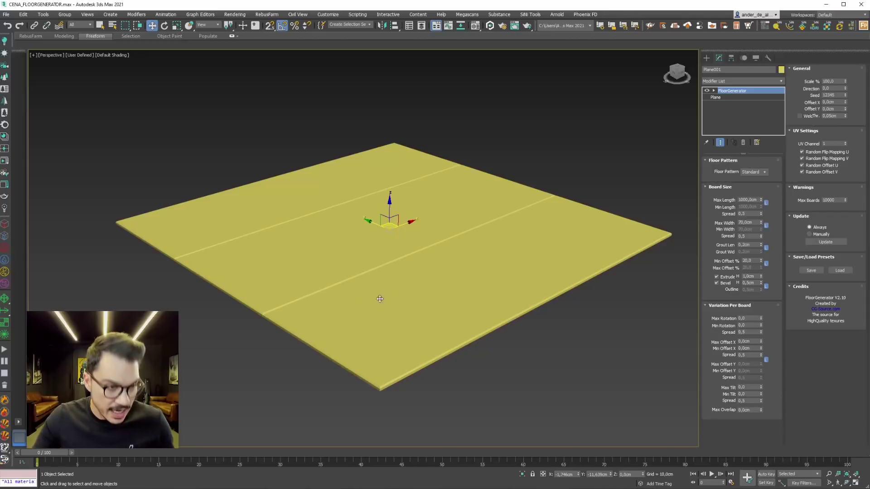
{"action": "mouse_move", "coordinate": [381, 299]}
{"action": "middle_mouse_down", "text": "alt"}
{"action": "mouse_move", "coordinate": [383, 313]}
{"action": "mouse_move", "coordinate": [427, 305]}
{"action": "mouse_move", "coordinate": [437, 292]}
{"action": "mouse_move", "coordinate": [427, 272]}
{"action": "mouse_move", "coordinate": [431, 304]}
{"action": "mouse_move", "coordinate": [371, 249]}
{"action": "mouse_move", "coordinate": [428, 287]}
{"action": "mouse_move", "coordinate": [466, 334]}
{"action": "middle_mouse_up", "text": "alt"}
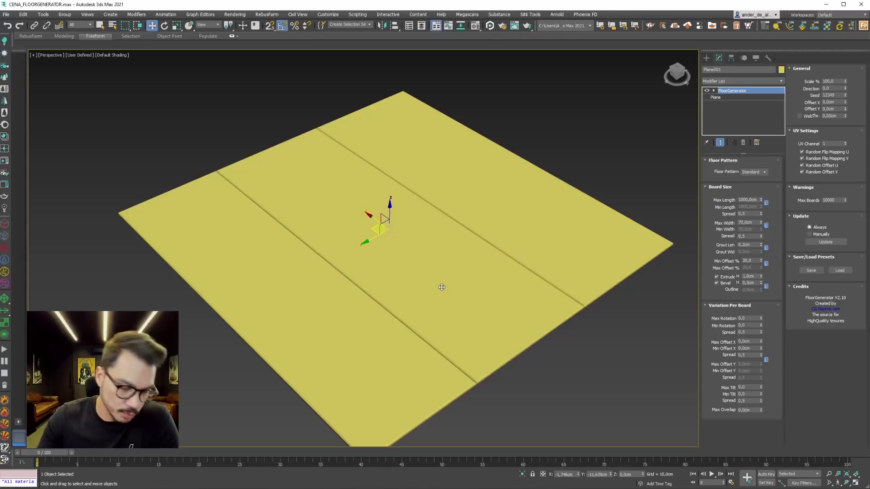
Set FloorGenerator Max Length to 150 cm and orbit to inspect the shorter boards.
{"action": "middle_click_drag", "start_coordinate": [420, 258], "coordinate": [430, 220]}
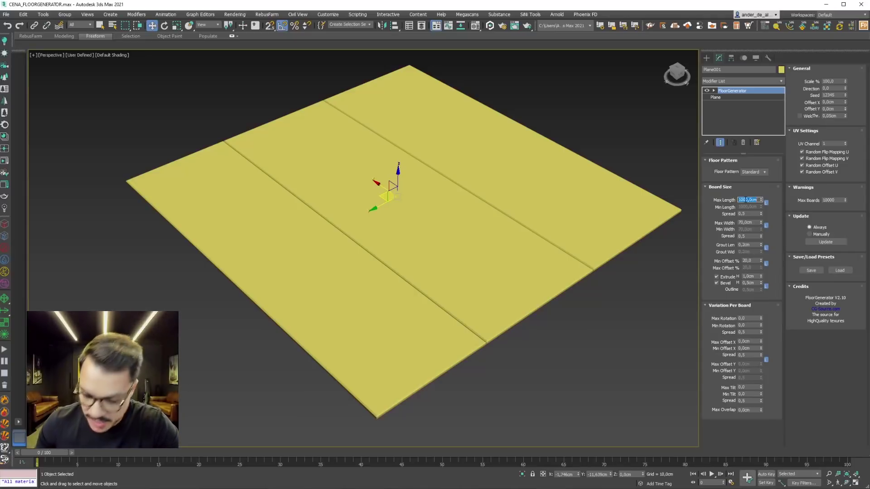
{"action": "type", "text": "1"}
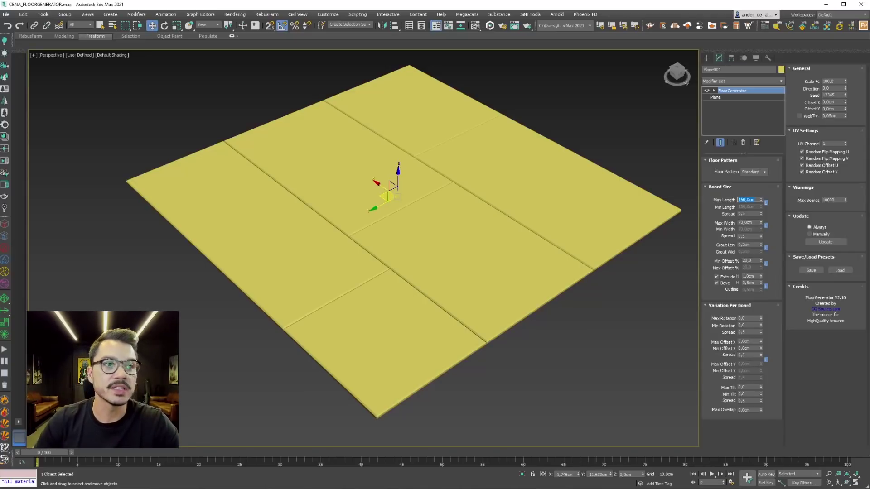
{"action": "middle_click_drag", "start_coordinate": [404, 278], "coordinate": [460, 286], "text": "alt"}
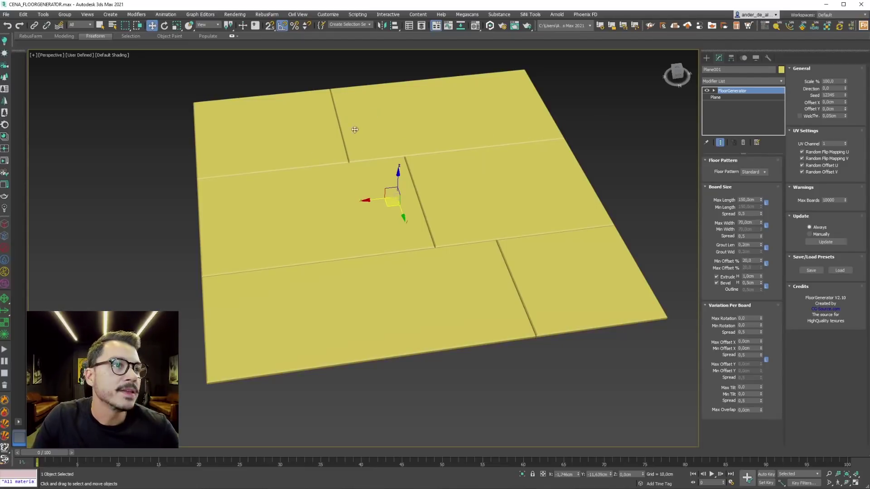
{"action": "middle_click_drag", "start_coordinate": [520, 246], "coordinate": [686, 210], "text": "alt"}
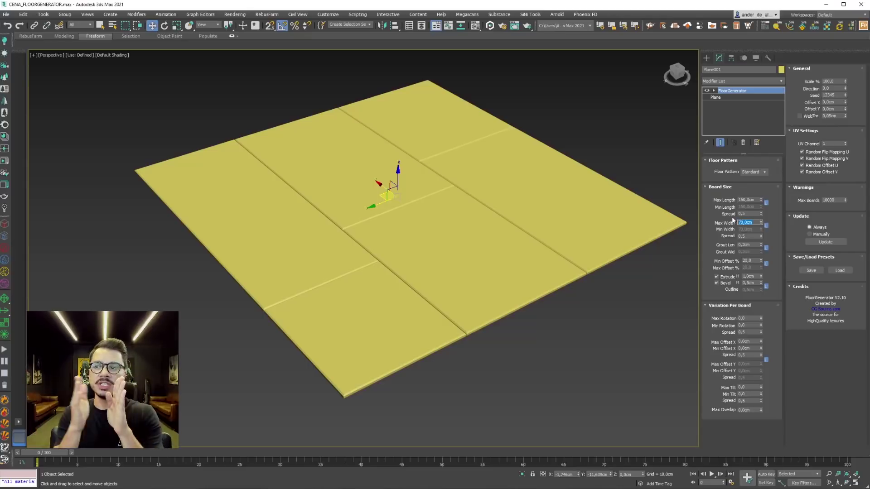
Set the board Max Width to 12 cm for narrow planks.
{"action": "type", "text": "1"}
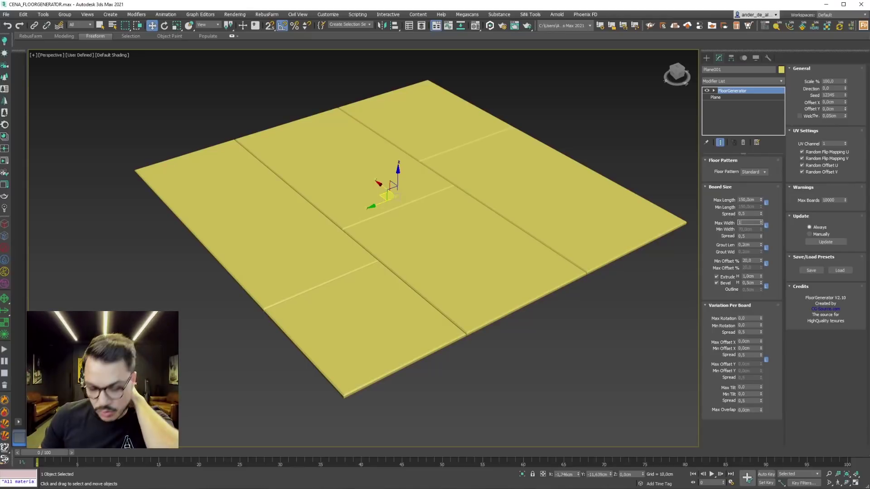
{"action": "type", "text": "2"}
{"action": "key", "text": "Return"}
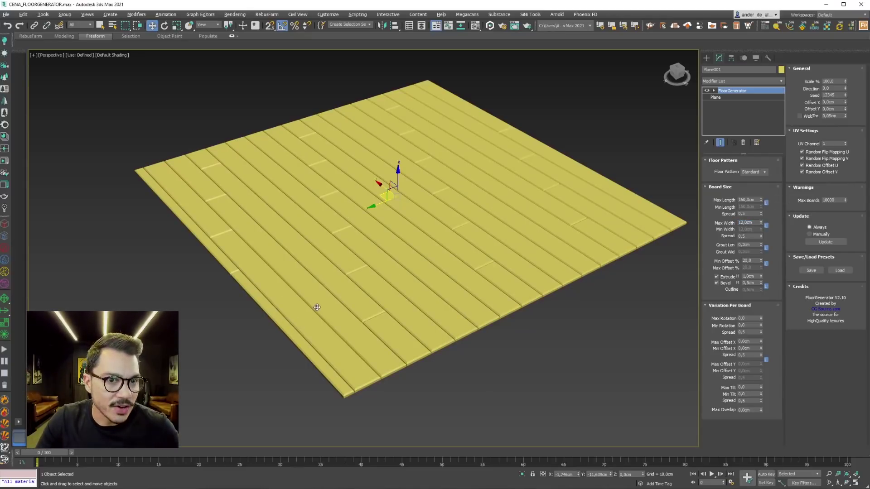
{"action": "middle_click_drag", "start_coordinate": [317, 307], "coordinate": [401, 264], "text": "alt"}
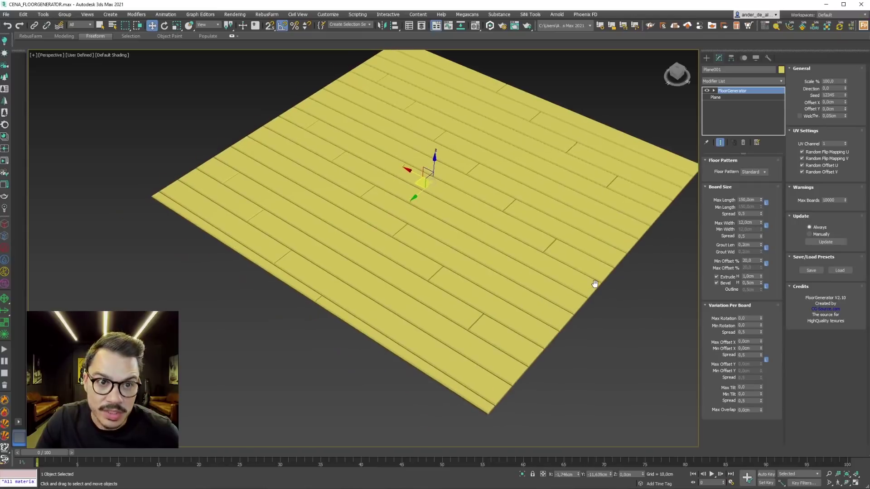
{"action": "middle_click_drag", "start_coordinate": [555, 300], "coordinate": [499, 241], "text": "alt"}
{"action": "scroll", "coordinate": [506, 232], "scroll_direction": "up", "scroll_amount": 3}
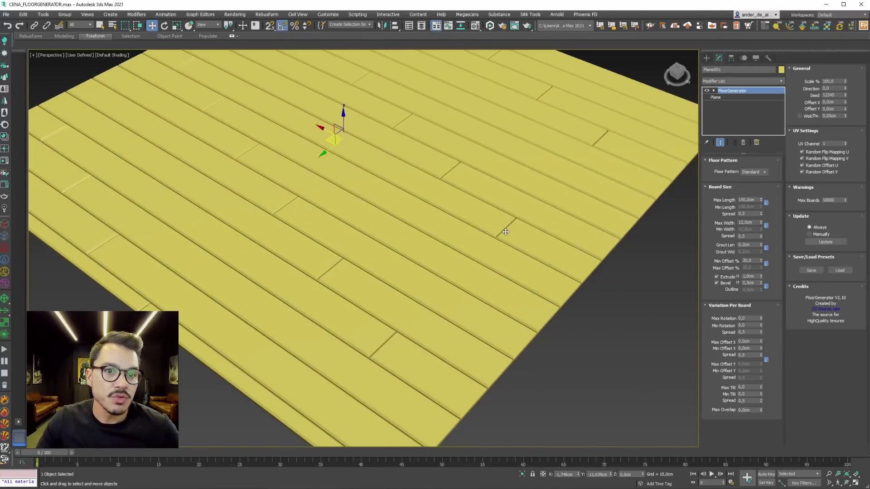
{"action": "scroll", "coordinate": [480, 246], "scroll_direction": "down", "scroll_amount": 1}
{"action": "scroll", "coordinate": [471, 254], "scroll_direction": "down", "scroll_amount": 2}
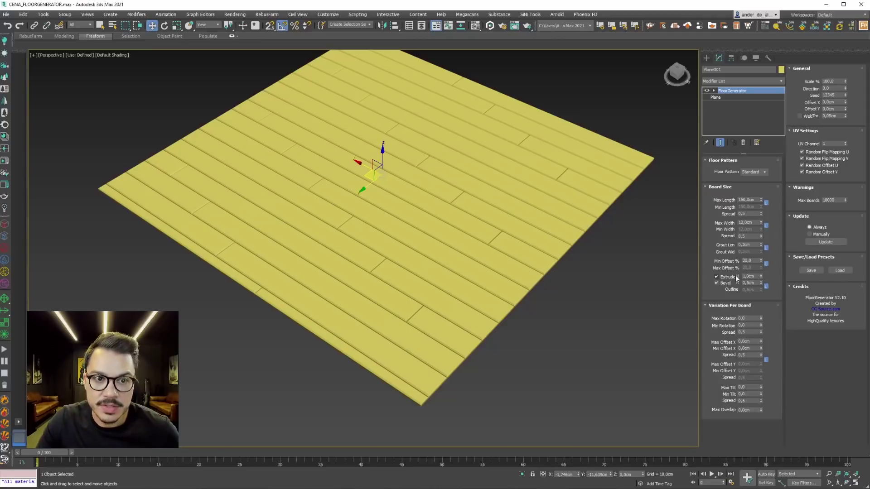
{"action": "middle_click_drag", "start_coordinate": [481, 305], "coordinate": [516, 287], "text": "alt"}
{"action": "scroll", "coordinate": [296, 205], "scroll_direction": "up", "scroll_amount": 5}
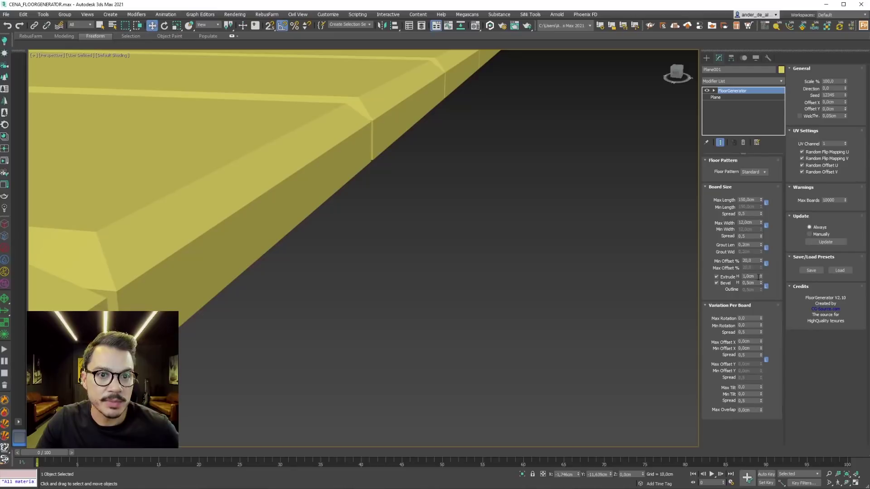
Compare Extrude H of 2 cm and 1 cm, keeping 1 cm.
{"action": "type", "text": "2"}
{"action": "key", "text": "Return"}
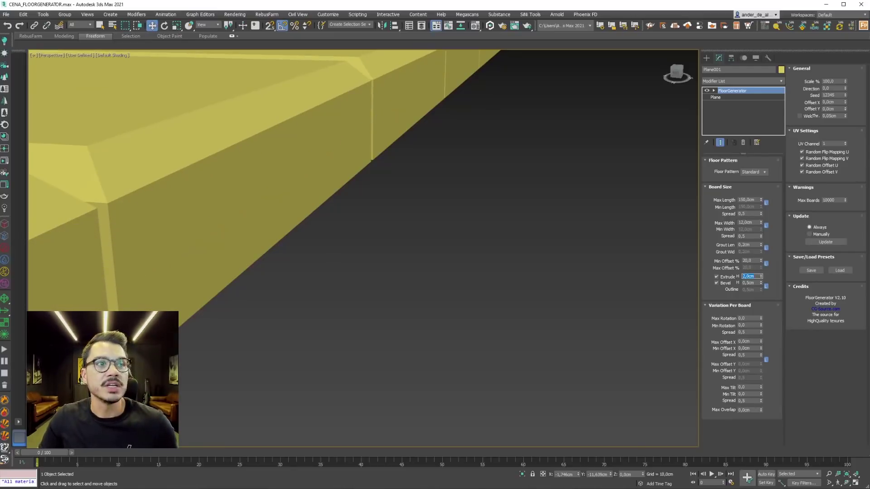
{"action": "type", "text": "1"}
{"action": "key", "text": "Return"}
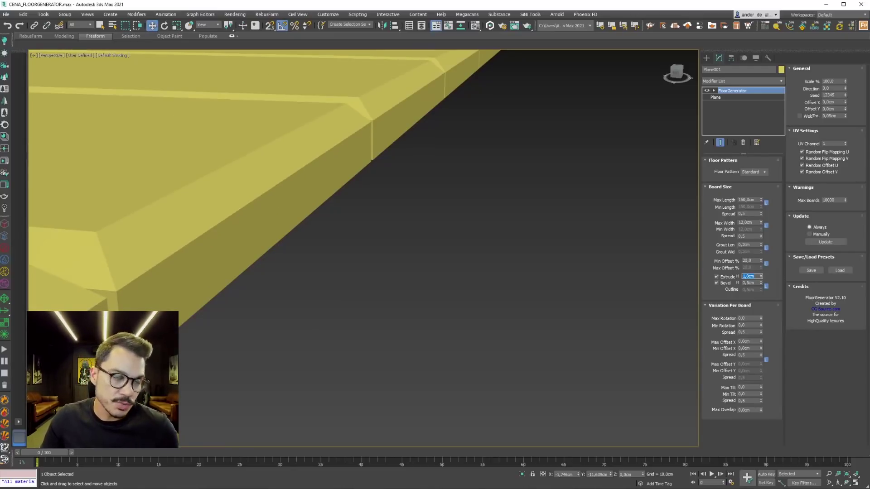
{"action": "type", "text": "2"}
{"action": "key", "text": "Return"}
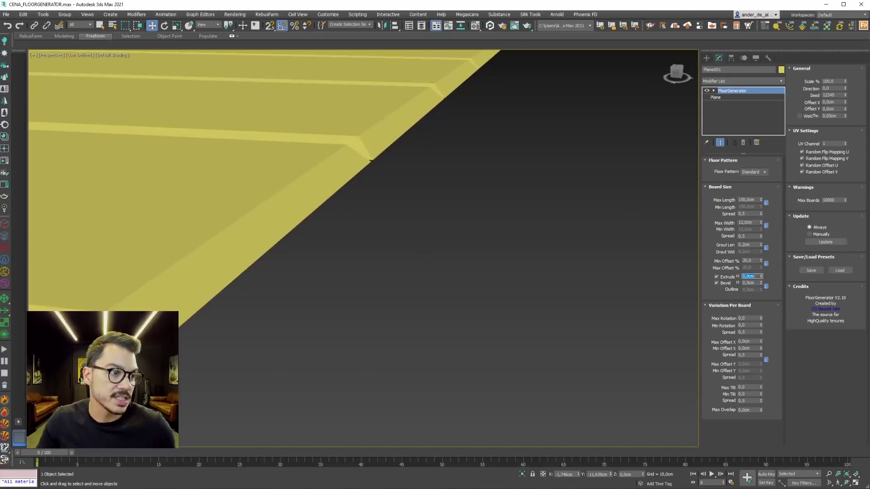
{"action": "type", "text": "1"}
{"action": "key", "text": "Return"}
{"action": "middle_click_drag", "start_coordinate": [334, 139], "coordinate": [340, 175]}
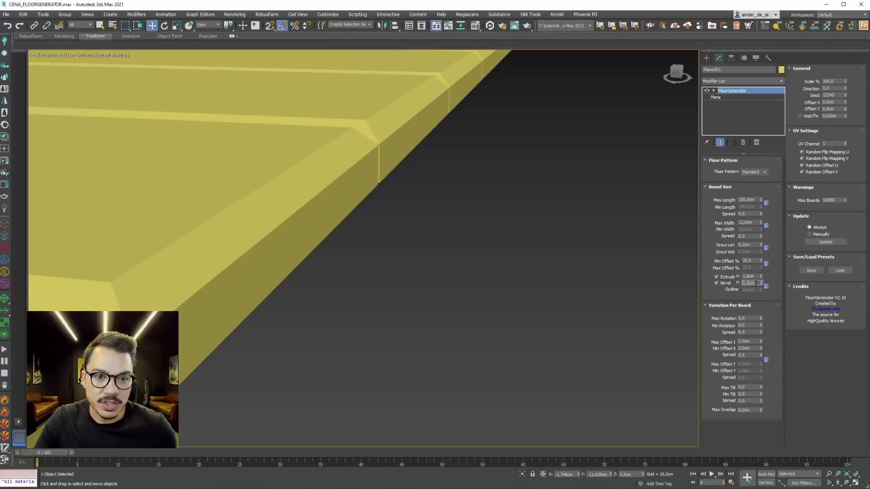
{"action": "middle_click_drag", "start_coordinate": [268, 334], "coordinate": [256, 338]}
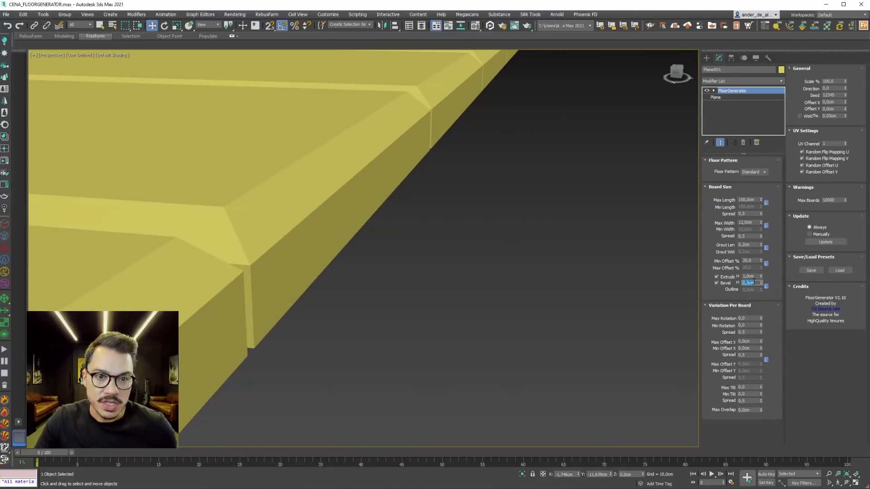
Set Bevel H to 0,1 cm and inspect the bevelled board edges up close.
{"action": "type", "text": "0,1"}
{"action": "key", "text": "Return"}
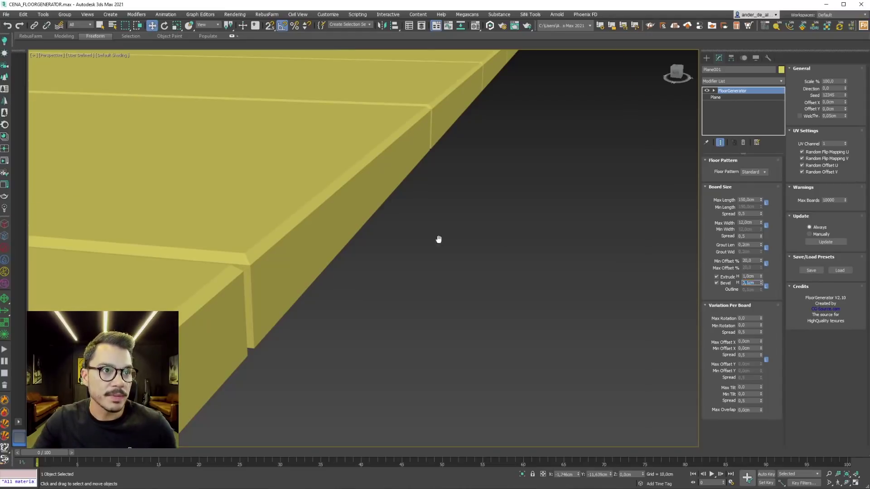
{"action": "scroll", "coordinate": [556, 288], "scroll_direction": "down", "scroll_amount": 5}
{"action": "scroll", "coordinate": [525, 315], "scroll_direction": "down", "scroll_amount": 3}
{"action": "scroll", "coordinate": [467, 317], "scroll_direction": "down", "scroll_amount": 3}
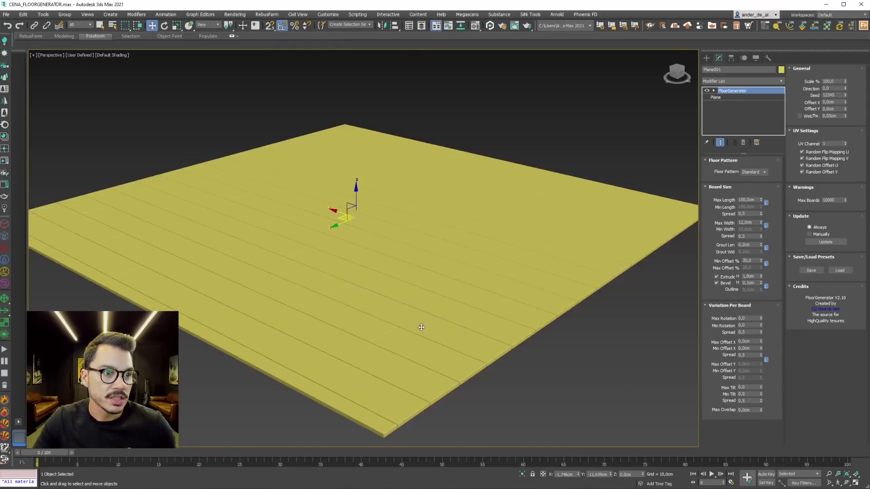
{"action": "mouse_move", "coordinate": [422, 327]}
{"action": "middle_mouse_down", "text": "alt"}
{"action": "mouse_move", "coordinate": [414, 363]}
{"action": "mouse_move", "coordinate": [413, 331]}
{"action": "middle_mouse_up", "text": "alt"}
{"action": "scroll", "coordinate": [402, 308], "scroll_direction": "up", "scroll_amount": 3}
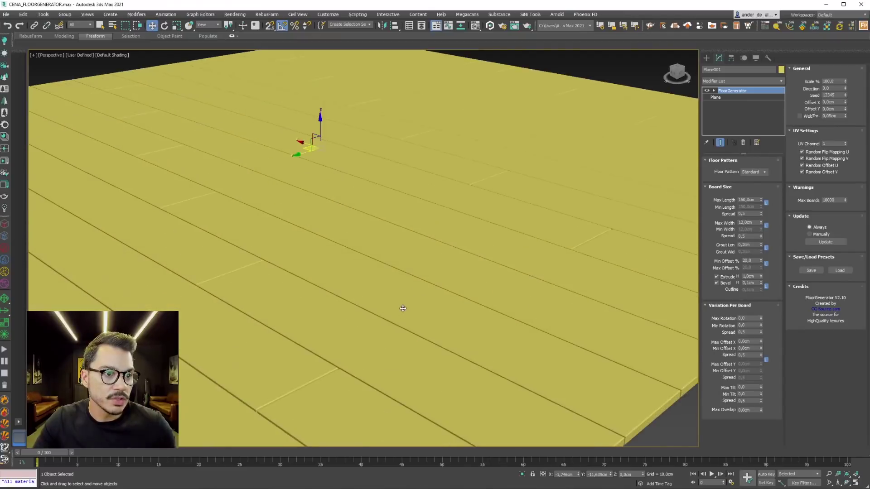
{"action": "scroll", "coordinate": [403, 308], "scroll_direction": "up", "scroll_amount": 2}
{"action": "middle_click_drag", "start_coordinate": [233, 360], "coordinate": [453, 361]}
{"action": "scroll", "coordinate": [307, 281], "scroll_direction": "up", "scroll_amount": 3}
{"action": "scroll", "coordinate": [269, 287], "scroll_direction": "up", "scroll_amount": 3}
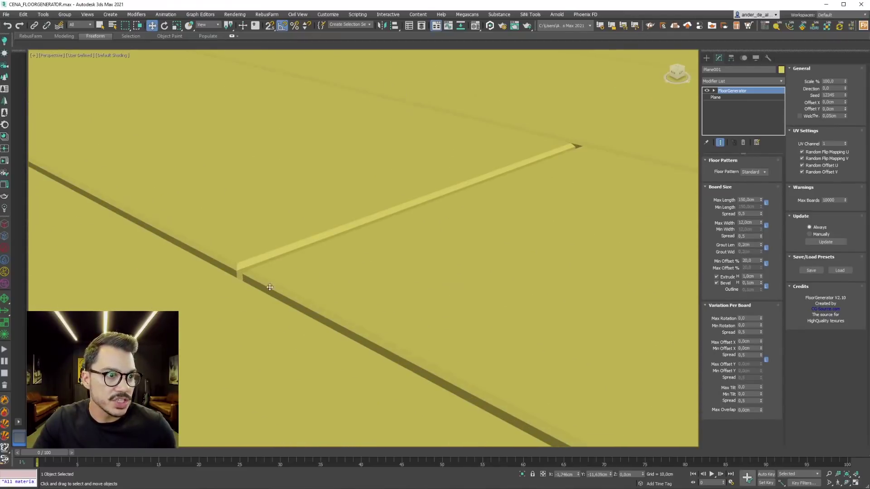
{"action": "scroll", "coordinate": [270, 287], "scroll_direction": "down", "scroll_amount": 3}
{"action": "scroll", "coordinate": [383, 229], "scroll_direction": "down", "scroll_amount": 5}
{"action": "mouse_move", "coordinate": [383, 254]}
{"action": "middle_mouse_down", "text": "alt"}
{"action": "mouse_move", "coordinate": [387, 326]}
{"action": "mouse_move", "coordinate": [387, 313]}
{"action": "mouse_move", "coordinate": [438, 297]}
{"action": "middle_mouse_up", "text": "alt"}
{"action": "scroll", "coordinate": [429, 251], "scroll_direction": "up", "scroll_amount": 4}
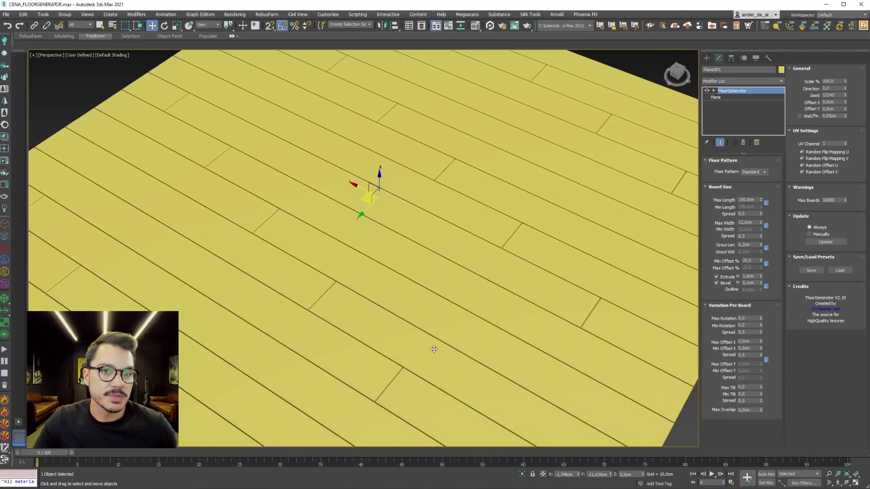
{"action": "middle_click_drag", "start_coordinate": [435, 350], "coordinate": [502, 247], "text": "alt"}
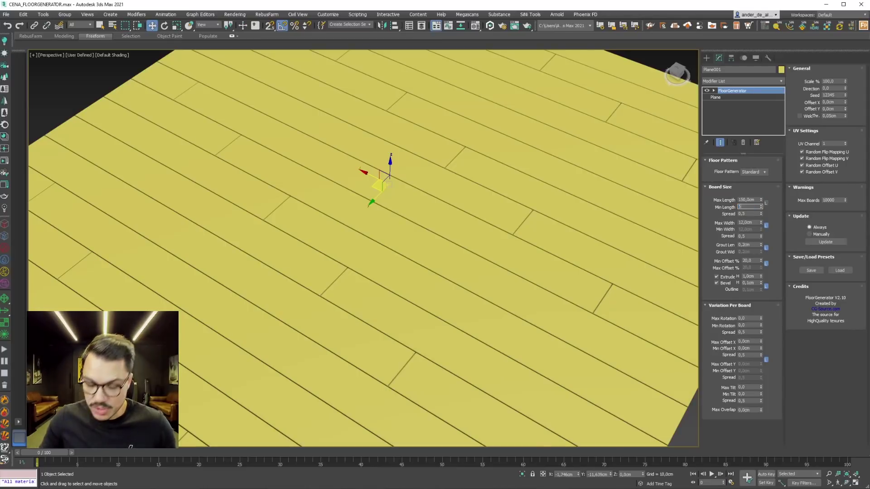
Set the board Min Length to 50 cm.
{"action": "type", "text": "50"}
{"action": "key", "text": "Return"}
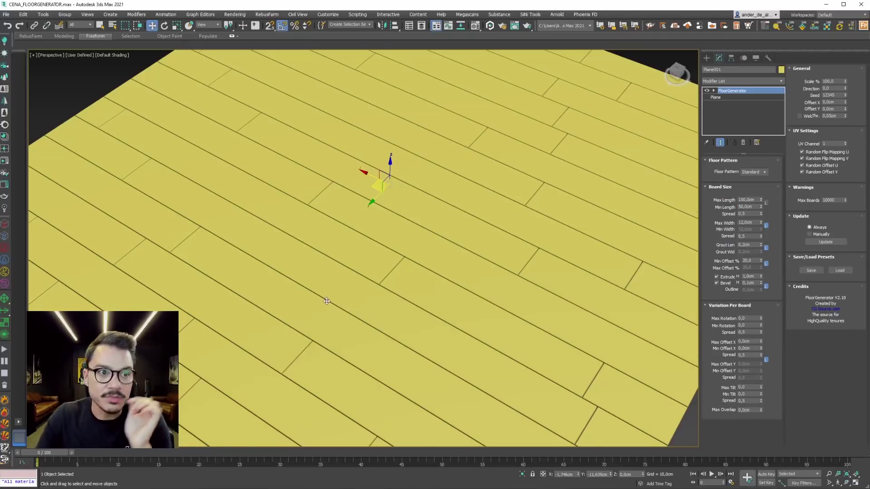
{"action": "scroll", "coordinate": [325, 301], "scroll_direction": "down", "scroll_amount": 2}
{"action": "scroll", "coordinate": [412, 299], "scroll_direction": "down", "scroll_amount": 2}
{"action": "middle_click_drag", "start_coordinate": [412, 300], "coordinate": [454, 318], "text": "alt"}
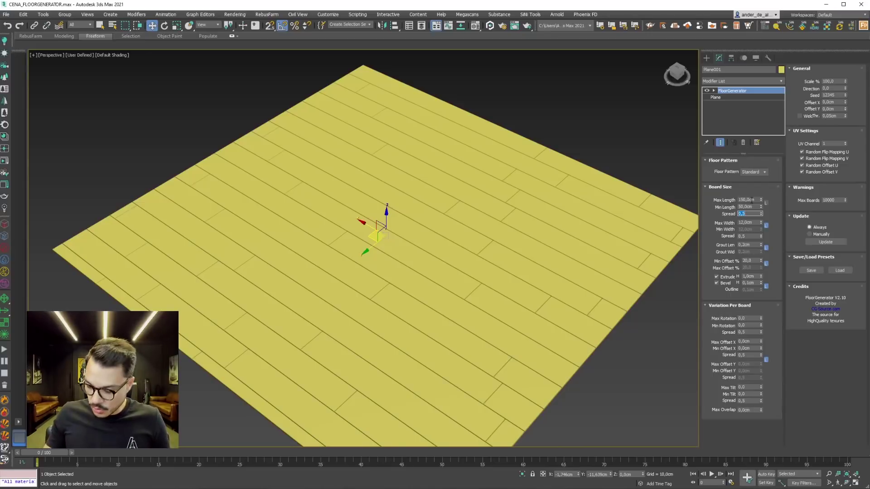
Try length Spread values 0,1, 0,2 and 0,8, settling on 0,5.
{"action": "type", "text": "10,1"}
{"action": "key", "text": "Return"}
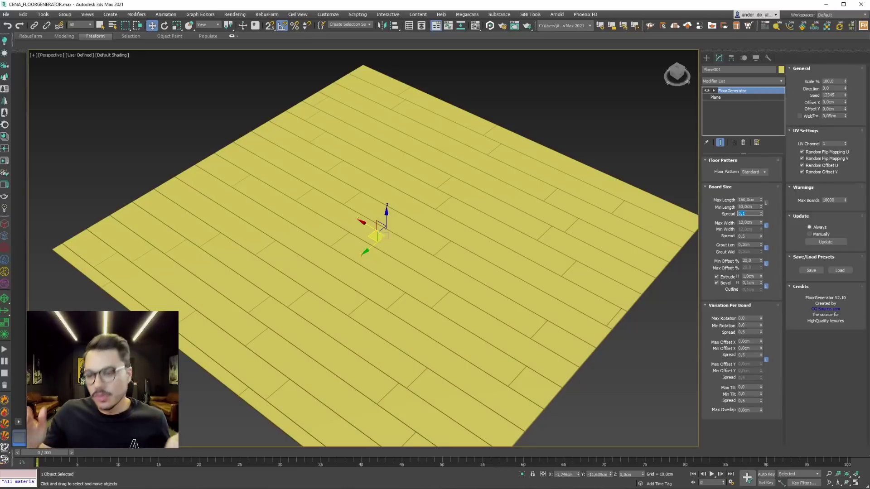
{"action": "type", "text": "0,2"}
{"action": "key", "text": "Return"}
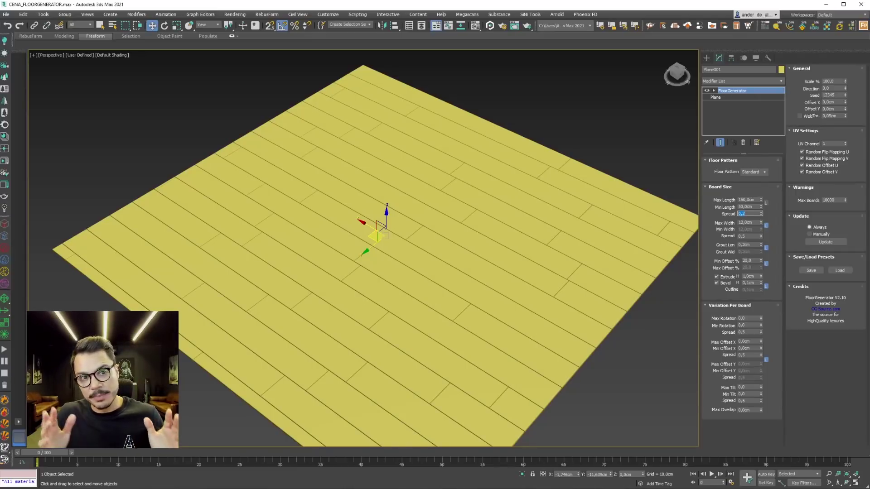
{"action": "type", "text": "0,8"}
{"action": "key", "text": "Return"}
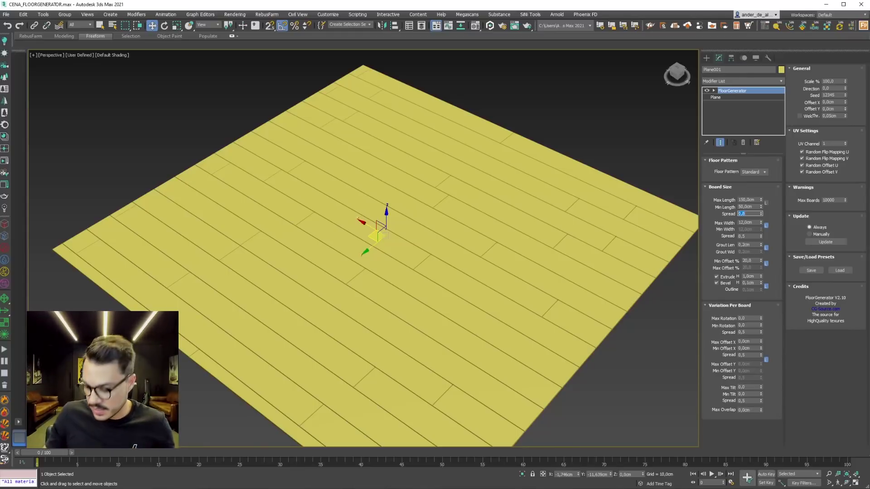
{"action": "type", "text": "0,5"}
{"action": "key", "text": "Return"}
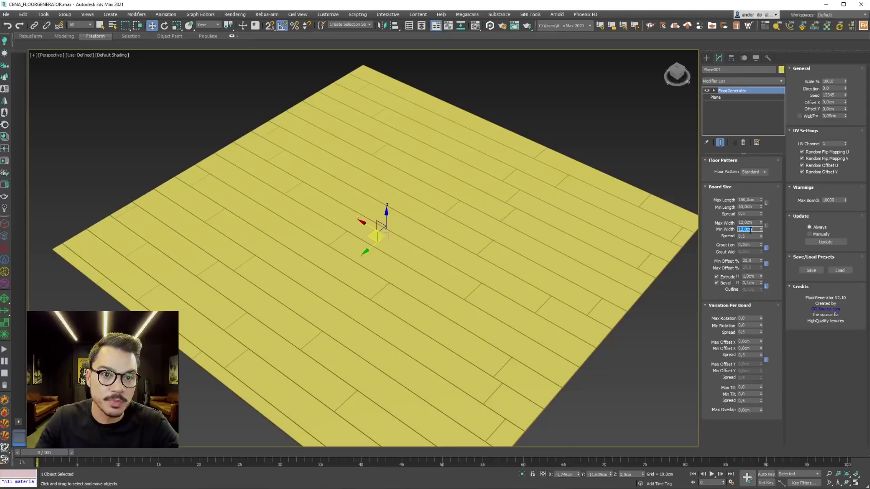
{"action": "type", "text": "8"}
Try a 9 cm minimum board width with width spreads of 0,2 and 0,8.
{"action": "key", "text": "Return"}
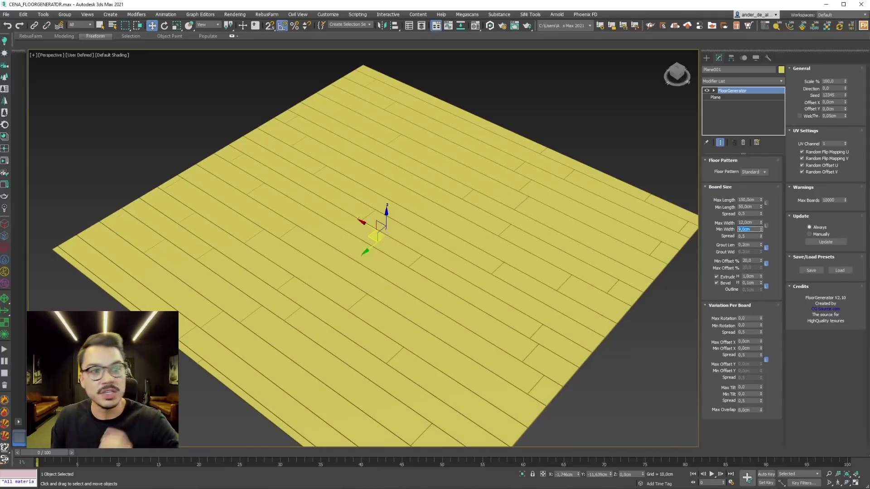
{"action": "scroll", "coordinate": [328, 265], "scroll_direction": "up", "scroll_amount": 1}
{"action": "scroll", "coordinate": [365, 277], "scroll_direction": "up", "scroll_amount": 2}
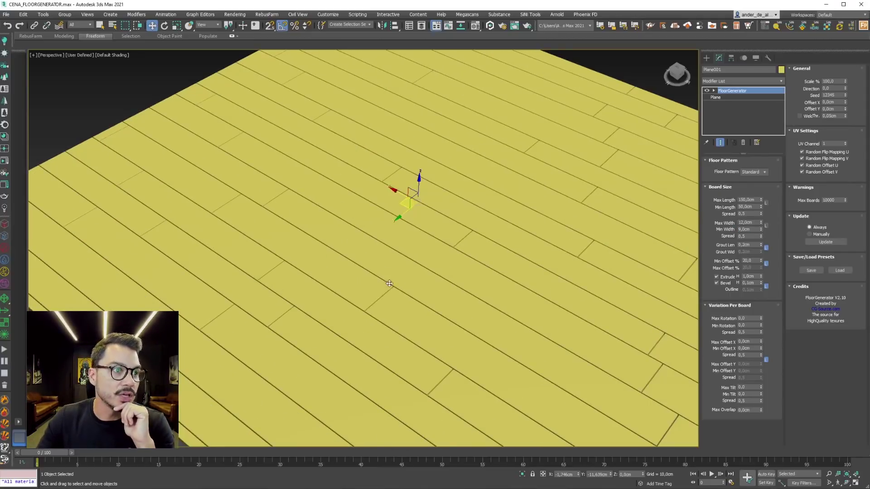
{"action": "scroll", "coordinate": [390, 284], "scroll_direction": "down", "scroll_amount": 5}
{"action": "middle_click_drag", "start_coordinate": [388, 290], "coordinate": [426, 256], "text": "alt"}
{"action": "scroll", "coordinate": [430, 254], "scroll_direction": "up", "scroll_amount": 5}
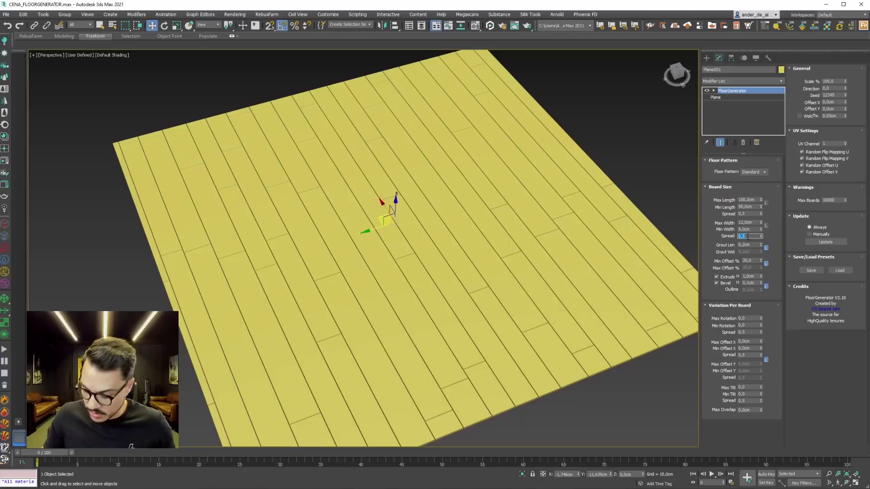
{"action": "type", "text": "0,2"}
{"action": "key", "text": "Return"}
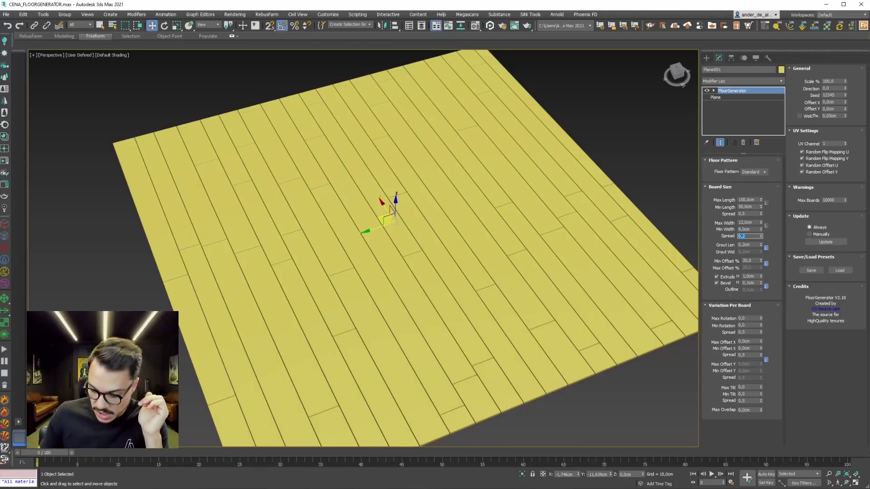
{"action": "type", "text": "0,8"}
{"action": "key", "text": "Return"}
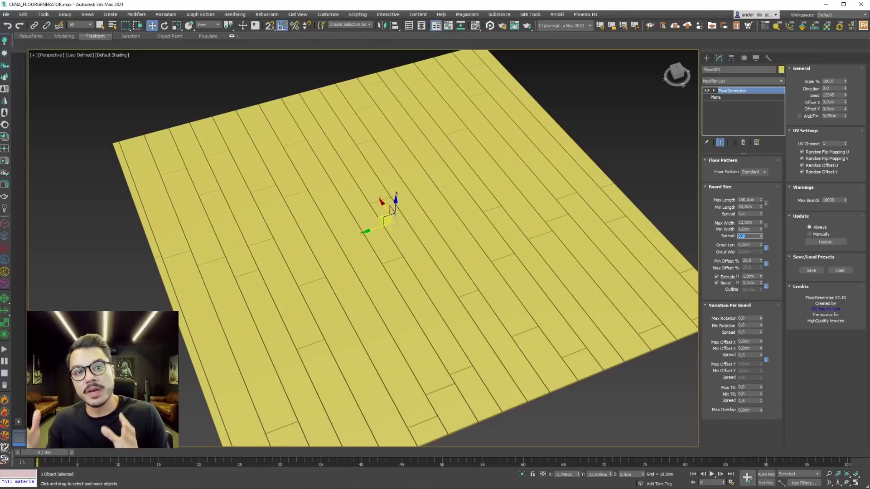
Set Min Width to 12 cm and orbit to check the equal-width staggered planks.
{"action": "double_click", "coordinate": [747, 229]}
{"action": "type", "text": "12"}
{"action": "key", "text": "Return"}
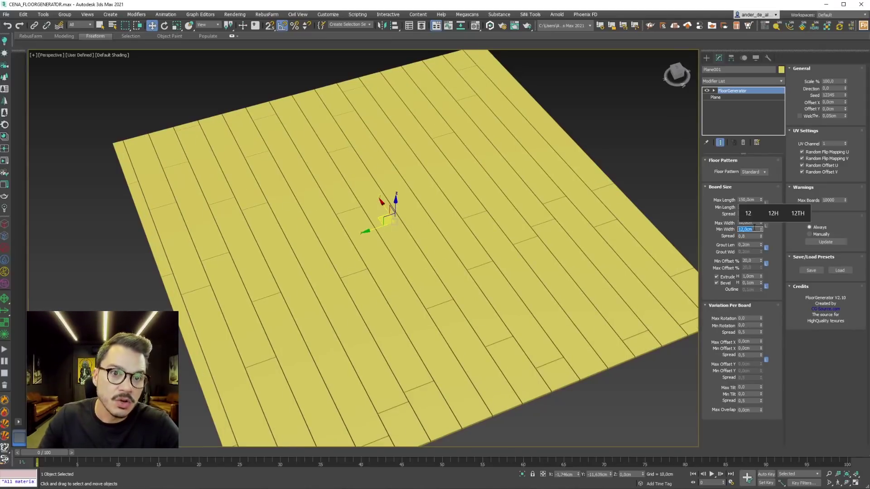
{"action": "left_click", "coordinate": [769, 226]}
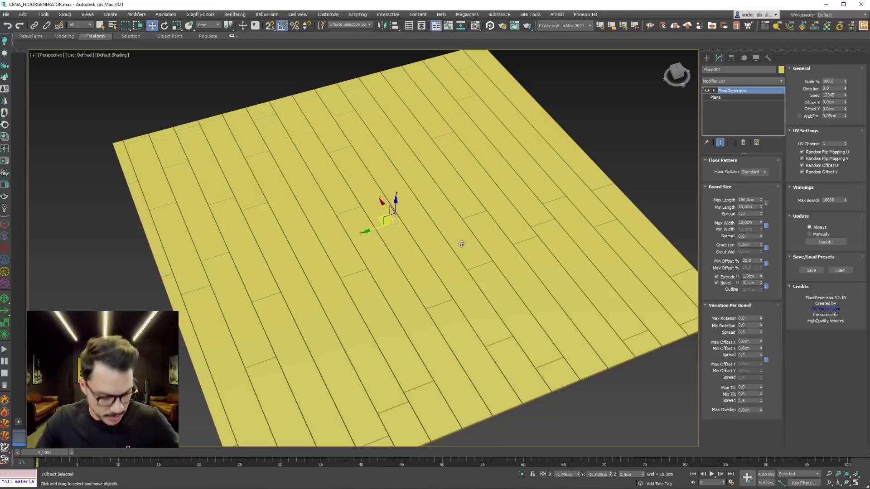
{"action": "mouse_move", "coordinate": [462, 244]}
{"action": "middle_mouse_down", "text": "alt"}
{"action": "mouse_move", "coordinate": [414, 316]}
{"action": "mouse_move", "coordinate": [427, 311]}
{"action": "middle_mouse_up", "text": "alt"}
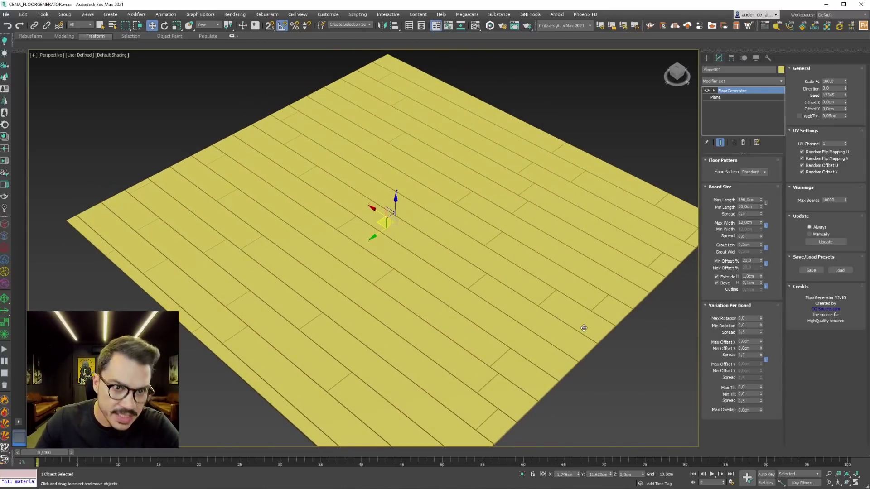
{"action": "middle_click_drag", "start_coordinate": [542, 305], "coordinate": [536, 295]}
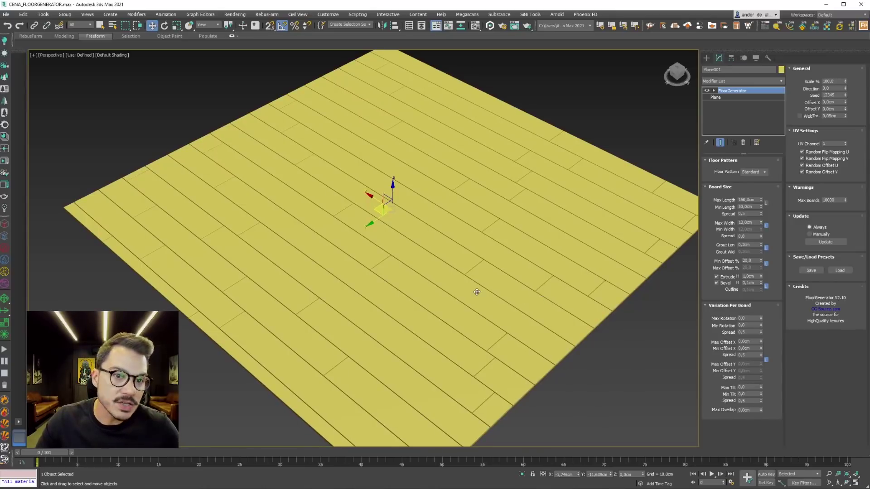
{"action": "middle_click_drag", "start_coordinate": [431, 314], "coordinate": [429, 314], "text": "alt"}
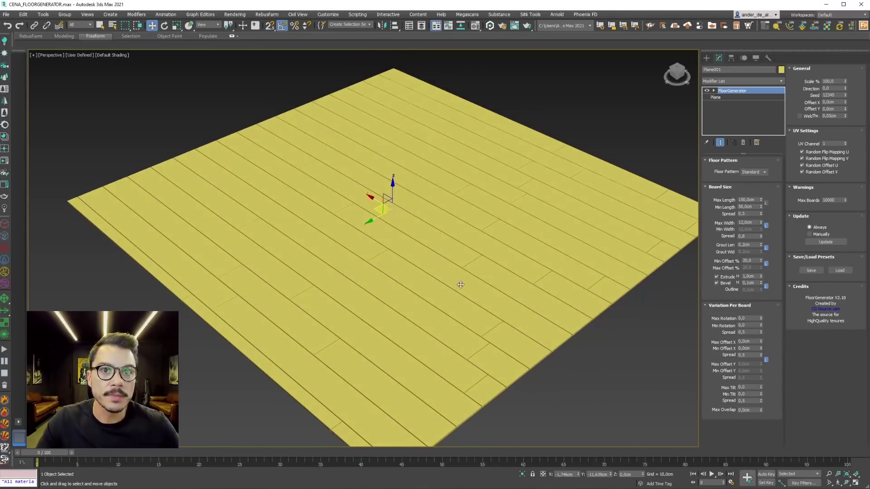
{"action": "middle_click_drag", "start_coordinate": [461, 284], "coordinate": [778, 85], "text": "alt"}
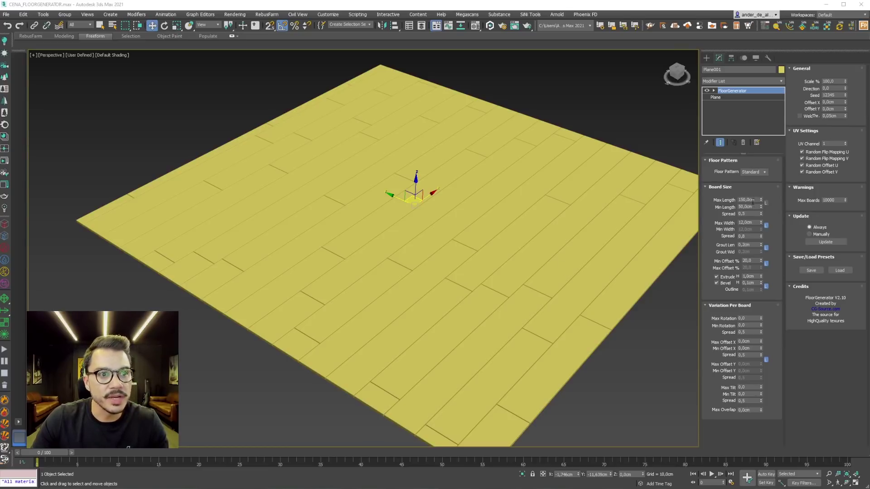
{"action": "middle_click_drag", "start_coordinate": [544, 314], "coordinate": [544, 262], "text": "alt"}
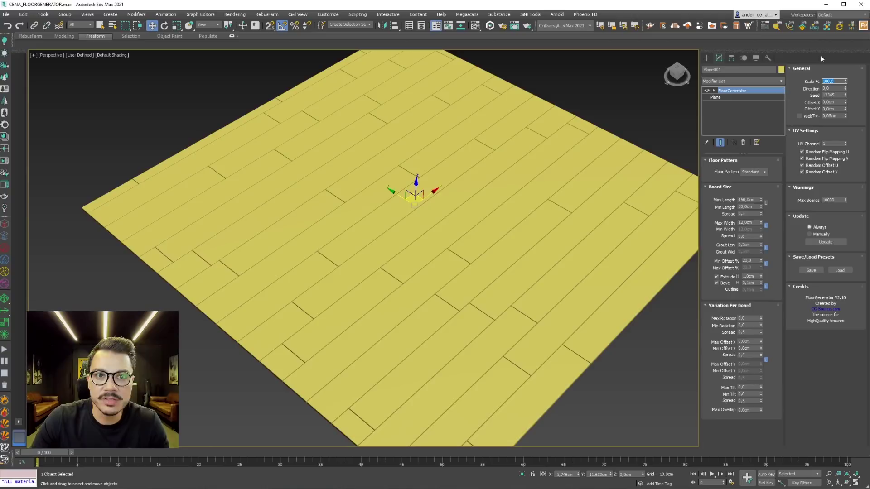
{"action": "type", "text": "50"}
{"action": "key", "text": "Return"}
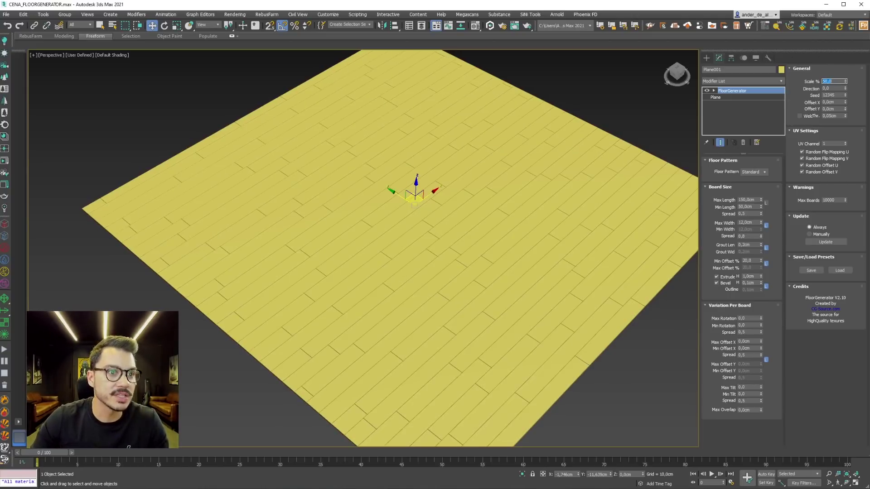
{"action": "scroll", "coordinate": [485, 291], "scroll_direction": "up", "scroll_amount": 2}
{"action": "scroll", "coordinate": [464, 301], "scroll_direction": "up", "scroll_amount": 4}
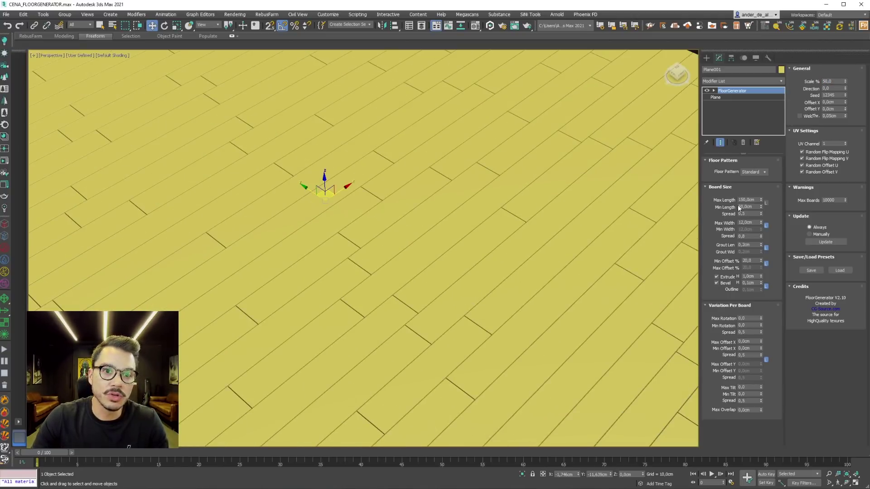
{"action": "scroll", "coordinate": [385, 301], "scroll_direction": "down", "scroll_amount": 2}
{"action": "scroll", "coordinate": [479, 236], "scroll_direction": "down", "scroll_amount": 6}
{"action": "scroll", "coordinate": [511, 287], "scroll_direction": "up", "scroll_amount": 7}
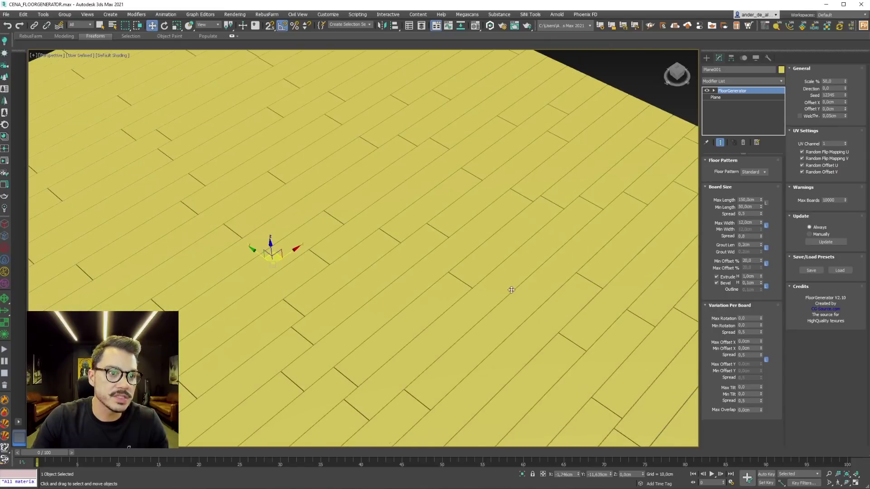
{"action": "double_click", "coordinate": [833, 82]}
{"action": "type", "text": "200"}
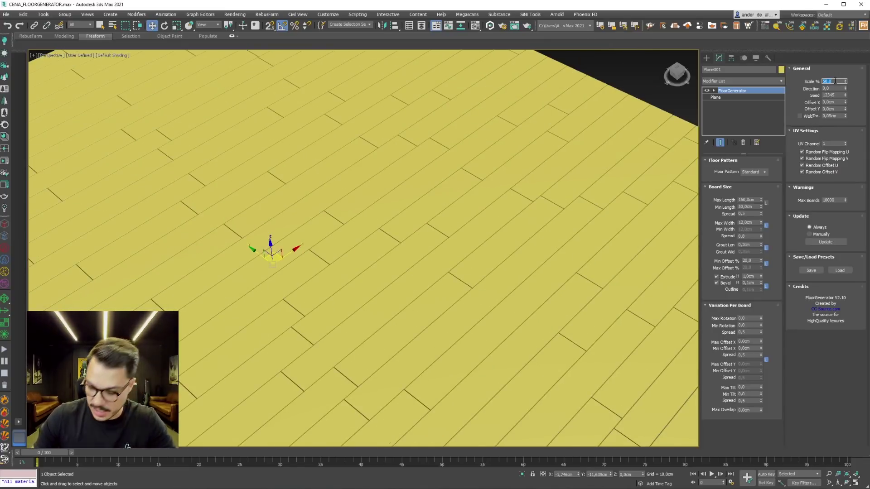
{"action": "key", "text": "Return"}
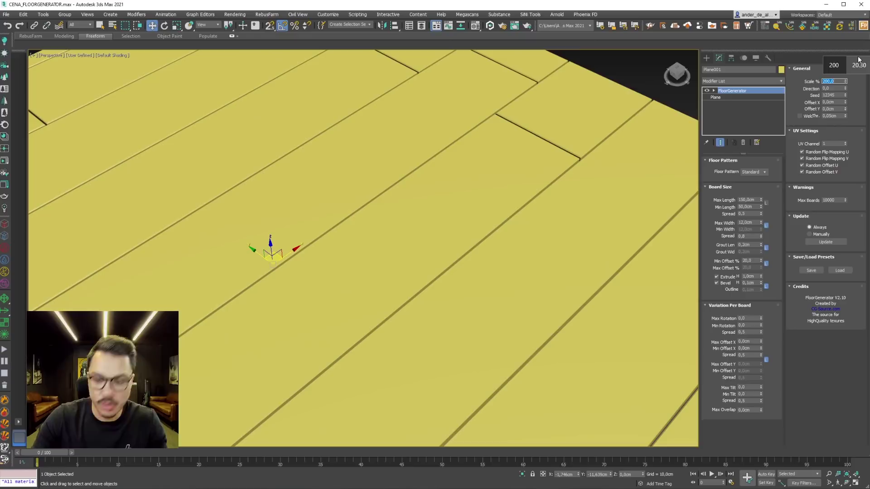
{"action": "type", "text": "100"}
{"action": "key", "text": "Return"}
{"action": "scroll", "coordinate": [419, 253], "scroll_direction": "down", "scroll_amount": 3}
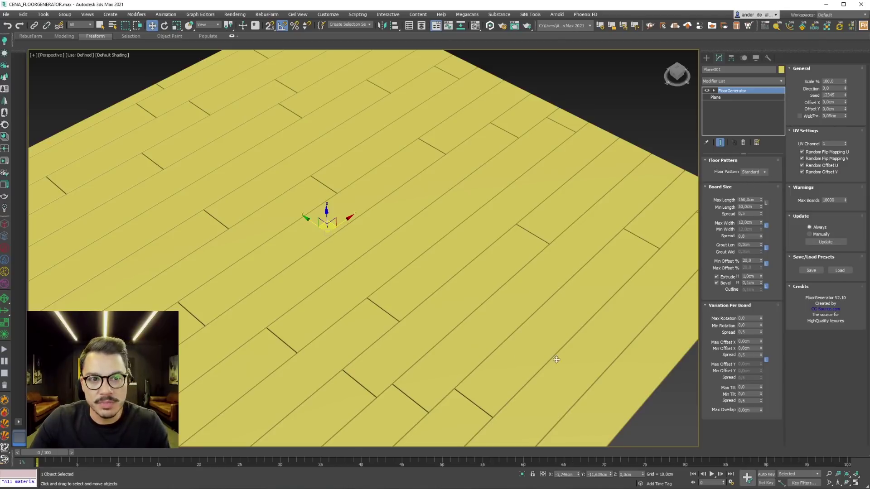
{"action": "scroll", "coordinate": [524, 341], "scroll_direction": "down", "scroll_amount": 2}
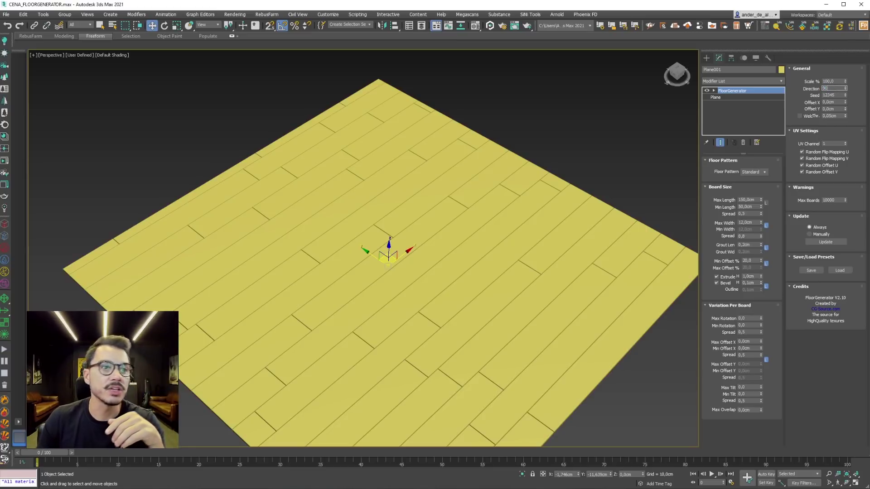
Set the board Direction to 90, then 45 degrees for diagonal planks.
{"action": "type", "text": "90"}
{"action": "key", "text": "Return"}
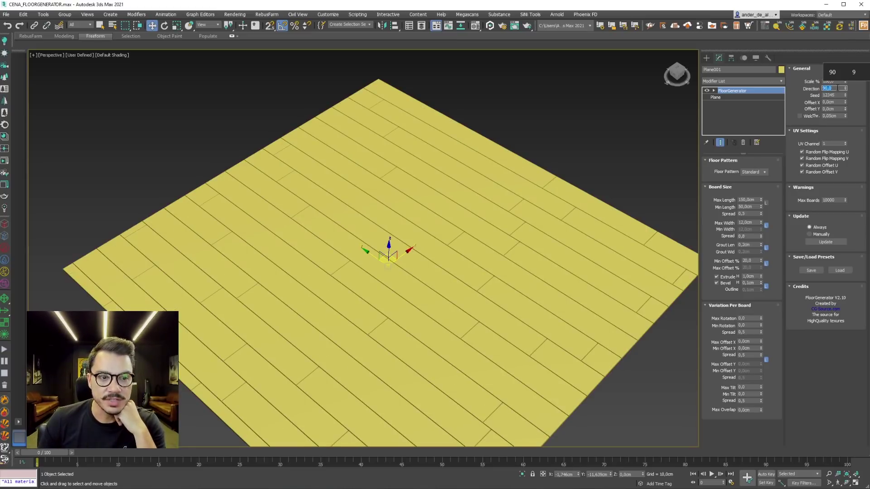
{"action": "type", "text": "45"}
{"action": "key", "text": "Return"}
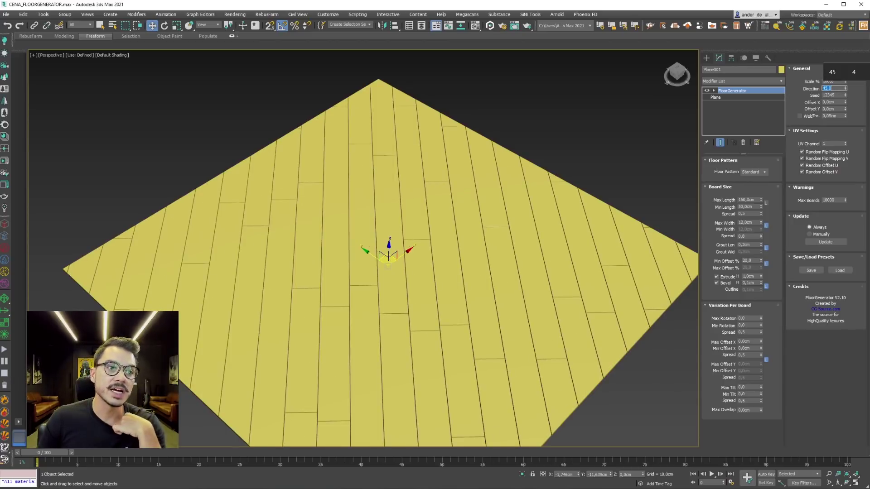
{"action": "scroll", "coordinate": [484, 334], "scroll_direction": "up", "scroll_amount": 5}
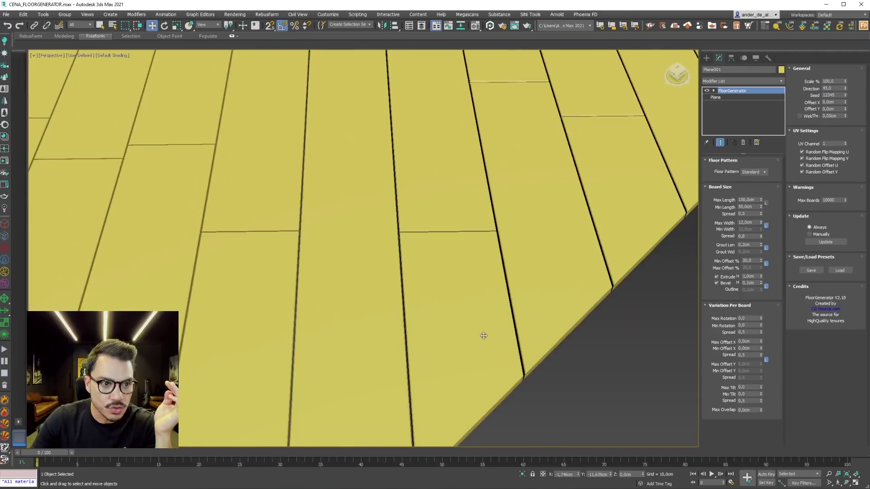
{"action": "scroll", "coordinate": [637, 239], "scroll_direction": "down", "scroll_amount": 2}
{"action": "scroll", "coordinate": [557, 321], "scroll_direction": "down", "scroll_amount": 1}
{"action": "scroll", "coordinate": [557, 320], "scroll_direction": "down", "scroll_amount": 5}
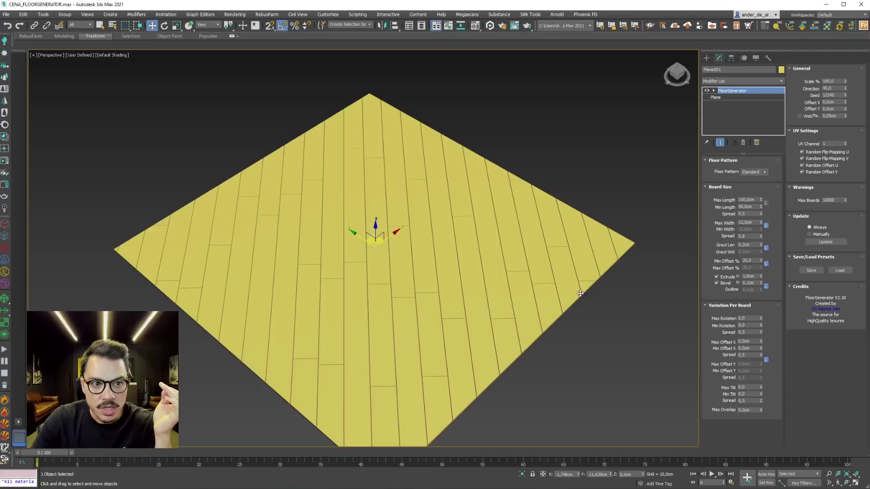
{"action": "scroll", "coordinate": [637, 262], "scroll_direction": "up", "scroll_amount": 5}
{"action": "scroll", "coordinate": [638, 263], "scroll_direction": "down", "scroll_amount": 2}
{"action": "scroll", "coordinate": [583, 317], "scroll_direction": "down", "scroll_amount": 2}
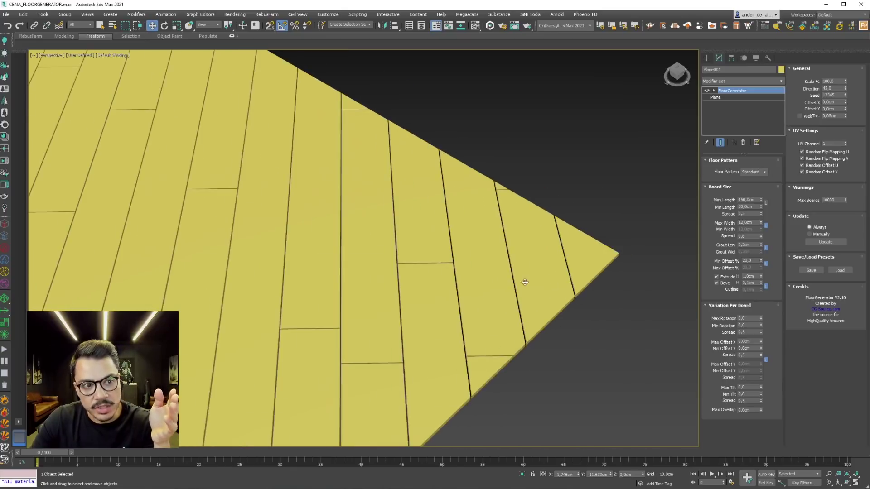
{"action": "scroll", "coordinate": [520, 284], "scroll_direction": "down", "scroll_amount": 3}
Step the Seed value up three times to reshuffle the diagonal board layout.
{"action": "key", "text": "z"}
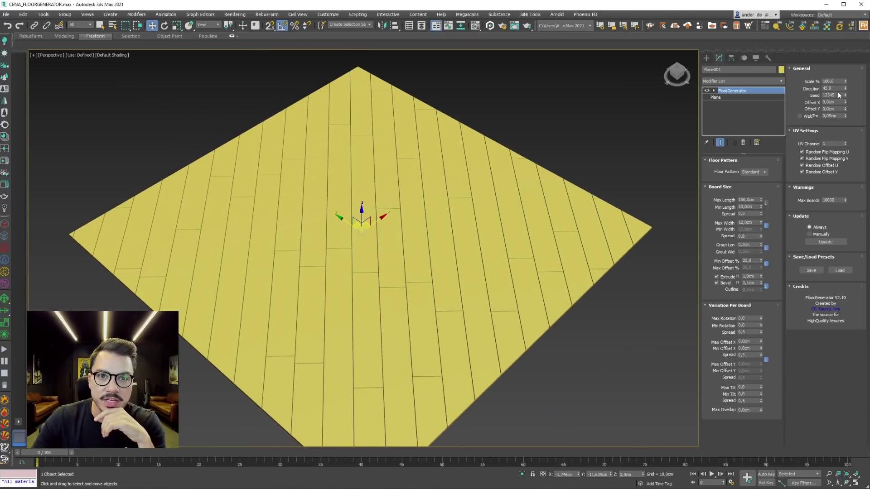
{"action": "middle_click_drag", "start_coordinate": [512, 231], "coordinate": [452, 295], "text": "alt"}
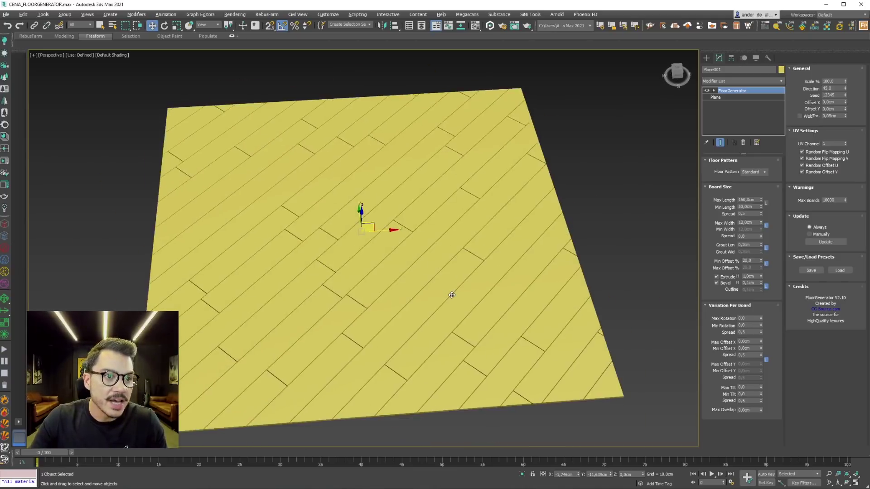
{"action": "scroll", "coordinate": [456, 289], "scroll_direction": "up", "scroll_amount": 3}
{"action": "middle_click_drag", "start_coordinate": [322, 310], "coordinate": [382, 256]}
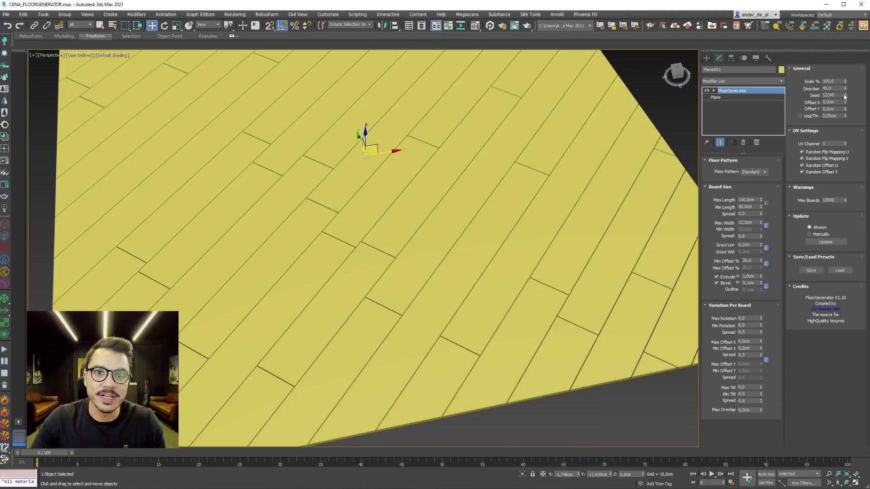
{"action": "left_click", "coordinate": [846, 95]}
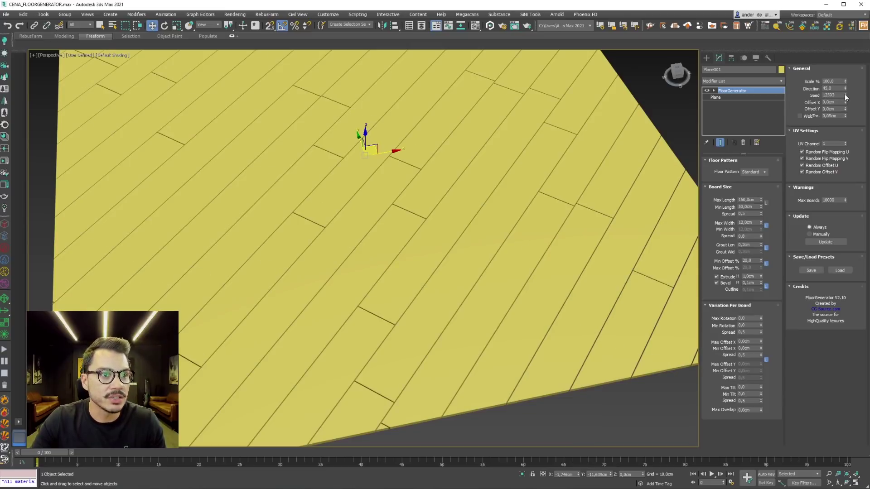
{"action": "left_click", "coordinate": [846, 96]}
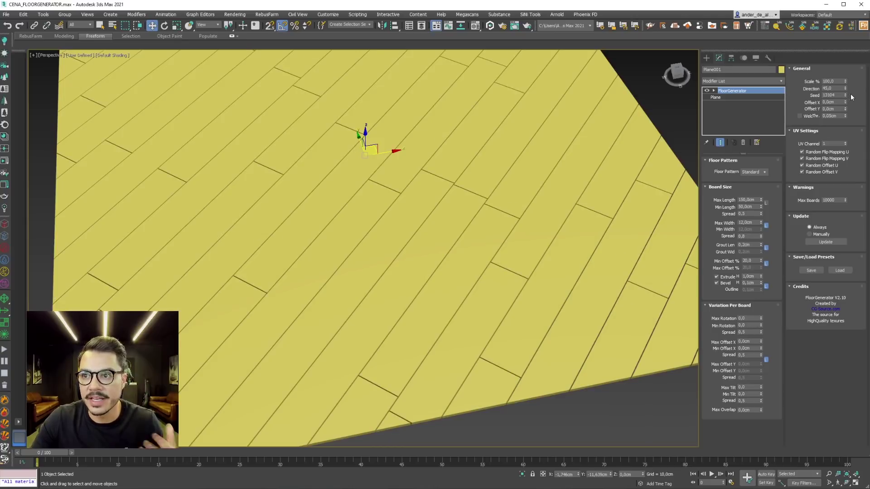
{"action": "left_click", "coordinate": [846, 96]}
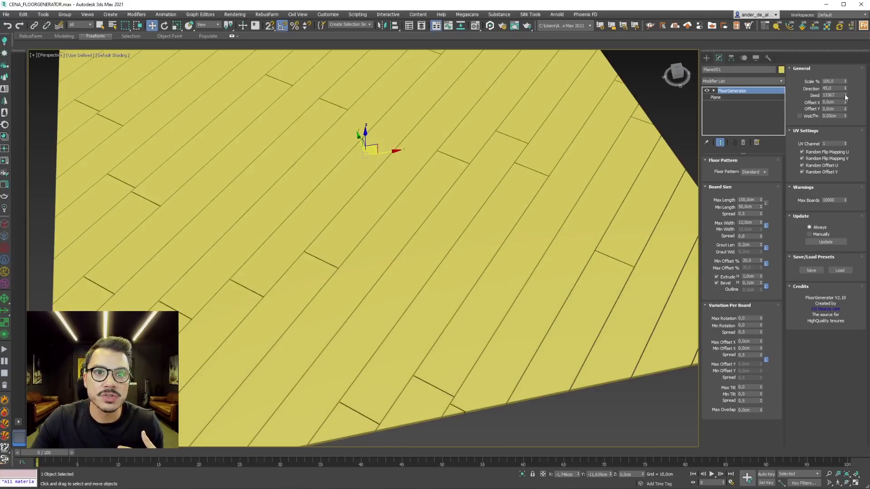
{"action": "scroll", "coordinate": [603, 220], "scroll_direction": "down", "scroll_amount": 3}
{"action": "middle_click_drag", "start_coordinate": [602, 220], "coordinate": [551, 258]}
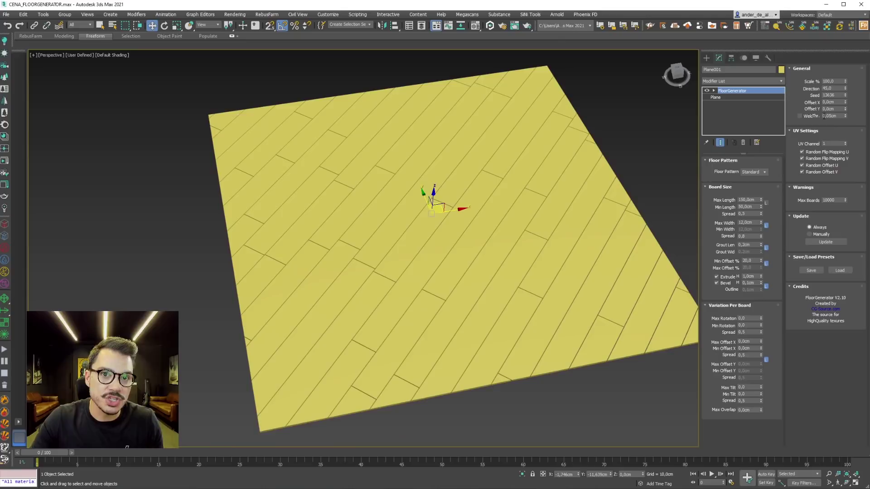
Try pattern offset values of 10, 2, 4 and 10 cm.
{"action": "mouse_move", "coordinate": [846, 102]}
{"action": "left_mouse_down"}
{"action": "mouse_move", "coordinate": [821, 43]}
{"action": "mouse_move", "coordinate": [827, 102]}
{"action": "left_mouse_up"}
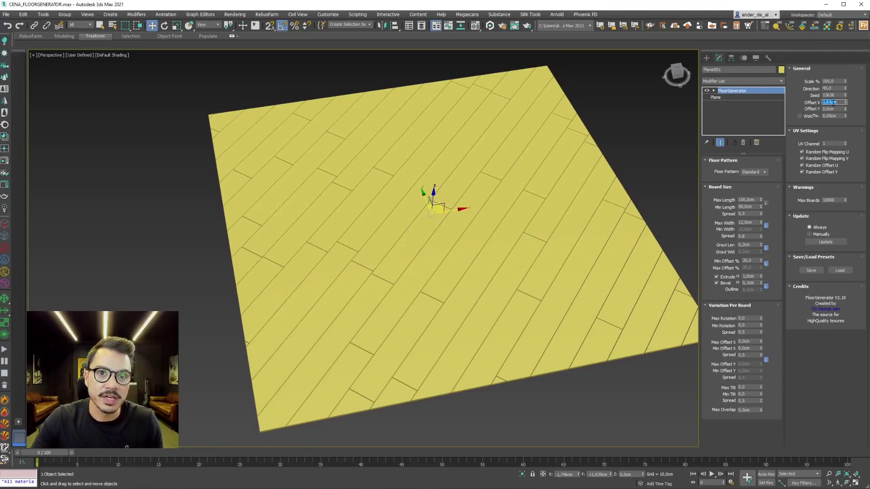
{"action": "type", "text": "10"}
{"action": "key", "text": "Return"}
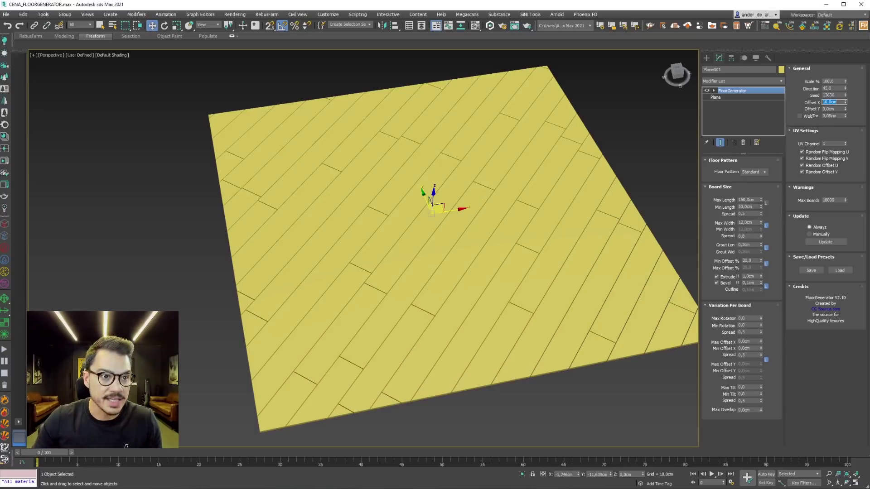
{"action": "type", "text": "2"}
{"action": "key", "text": "Return"}
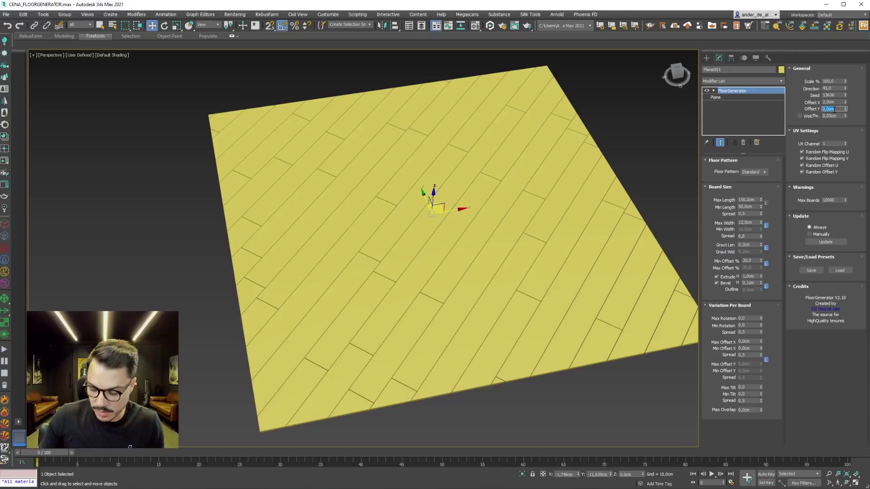
{"action": "type", "text": "4"}
{"action": "key", "text": "Return"}
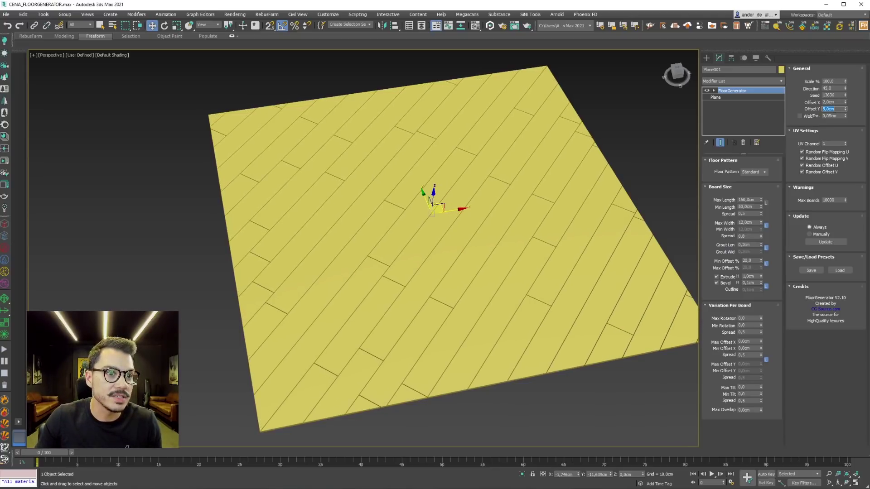
{"action": "type", "text": "10"}
{"action": "key", "text": "Return"}
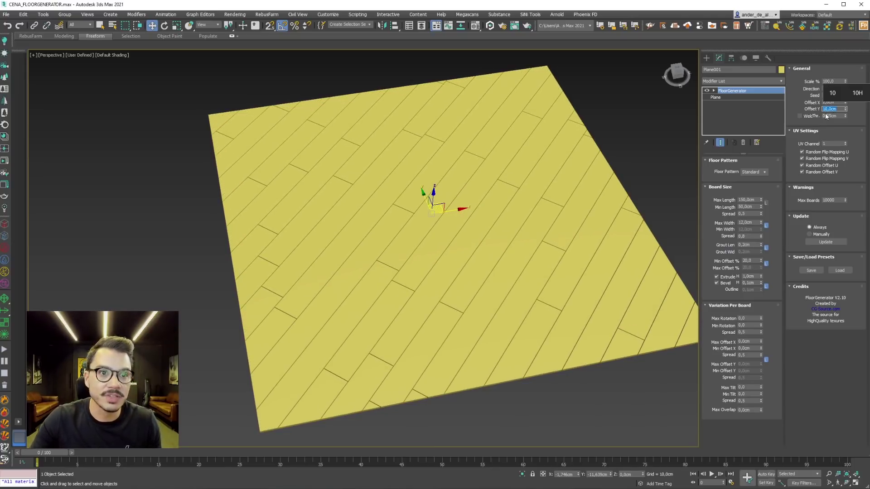
Raise Offset Y to 188,7cm and Offset X to 71,3cm to slide the diagonal planks.
{"action": "mouse_move", "coordinate": [847, 113]}
{"action": "left_mouse_down"}
{"action": "mouse_move", "coordinate": [737, 191]}
{"action": "mouse_move", "coordinate": [738, 486]}
{"action": "left_mouse_up"}
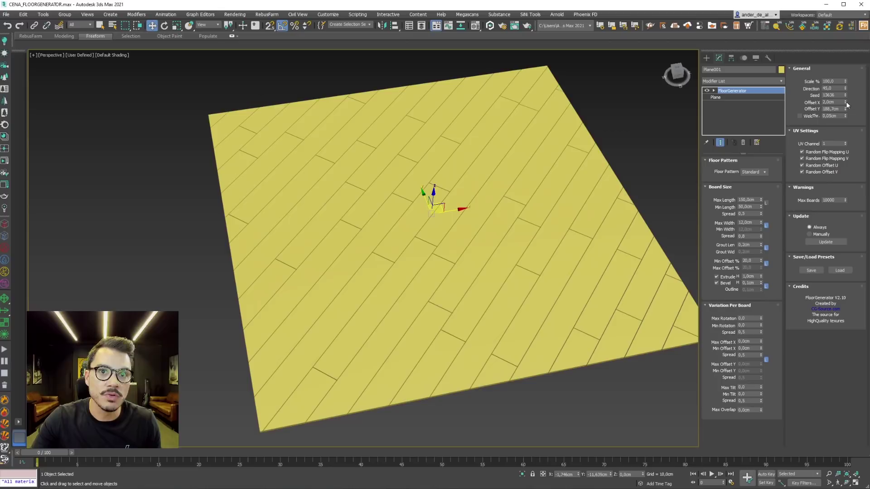
{"action": "mouse_move", "coordinate": [845, 102]}
{"action": "left_mouse_down"}
{"action": "mouse_move", "coordinate": [824, 352]}
{"action": "mouse_move", "coordinate": [785, 379]}
{"action": "left_mouse_up"}
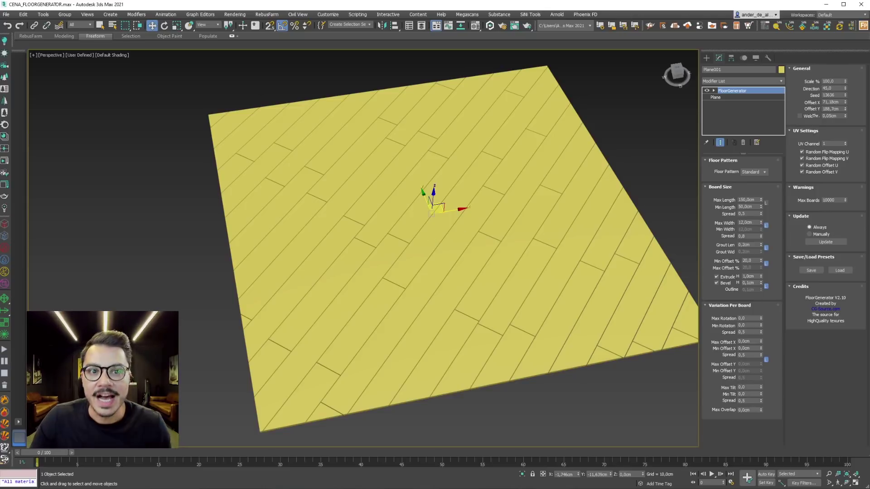
{"action": "middle_click_drag", "start_coordinate": [579, 217], "coordinate": [559, 214], "text": "alt"}
{"action": "mouse_move", "coordinate": [462, 305]}
{"action": "middle_mouse_down", "text": "alt"}
{"action": "mouse_move", "coordinate": [529, 292]}
{"action": "mouse_move", "coordinate": [532, 308]}
{"action": "middle_mouse_up", "text": "alt"}
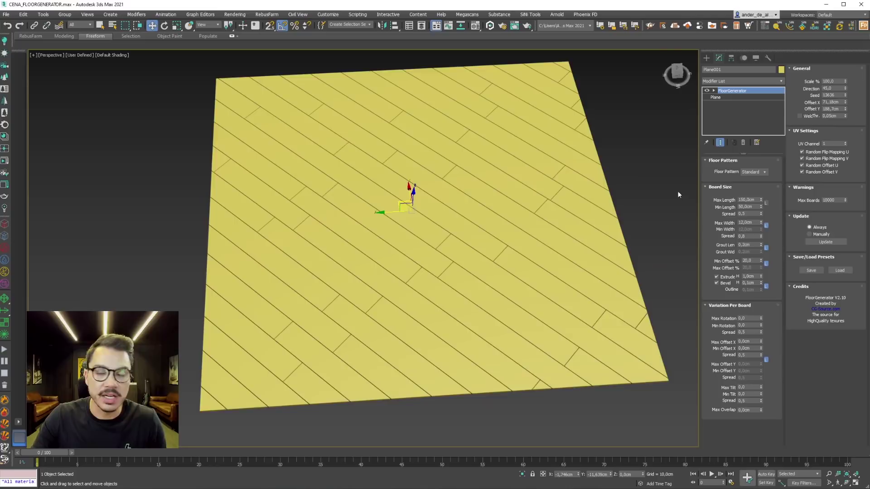
{"action": "middle_click_drag", "start_coordinate": [678, 195], "coordinate": [673, 194], "text": "alt"}
Delete the plank-covered floor plane.
{"action": "left_click", "coordinate": [707, 59]}
{"action": "left_click", "coordinate": [610, 253]}
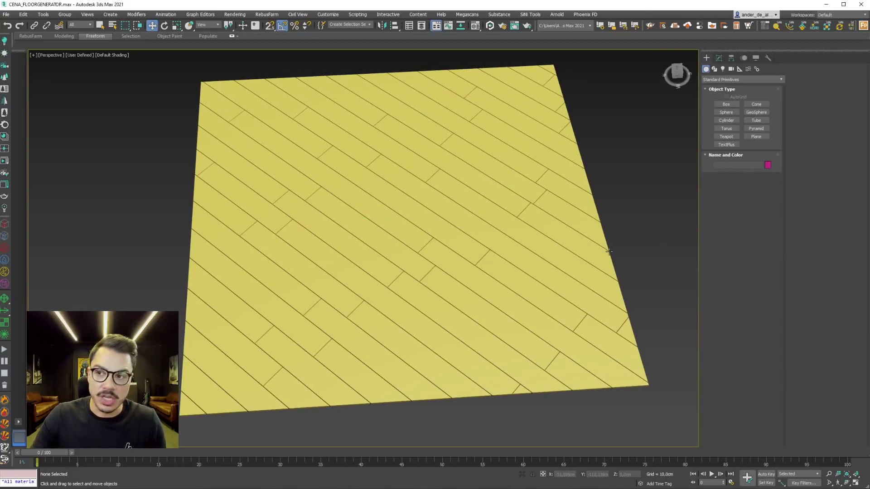
{"action": "mouse_move", "coordinate": [627, 340]}
{"action": "middle_mouse_down", "text": "alt"}
{"action": "mouse_move", "coordinate": [642, 346]}
{"action": "mouse_move", "coordinate": [587, 350]}
{"action": "middle_mouse_up", "text": "alt"}
{"action": "left_click", "coordinate": [548, 326]}
{"action": "key", "text": "Delete"}
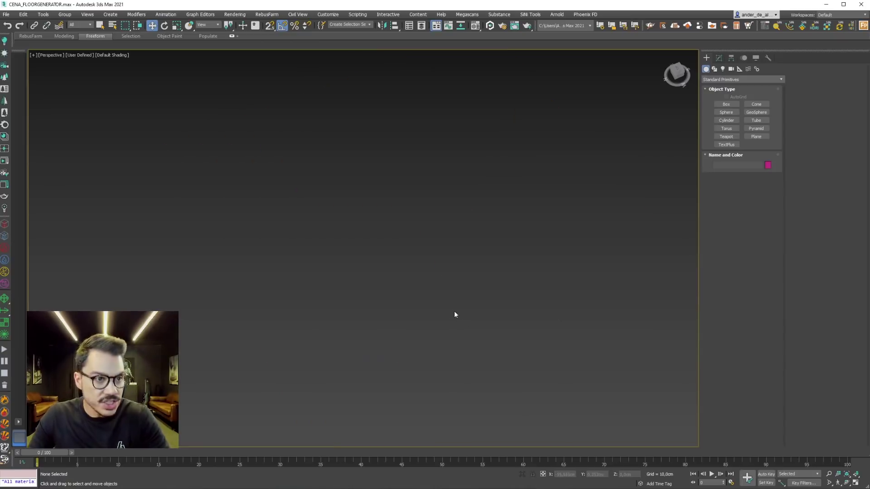
Create a 100 × 100 × 100 cm box on the grid.
{"action": "key", "text": "g"}
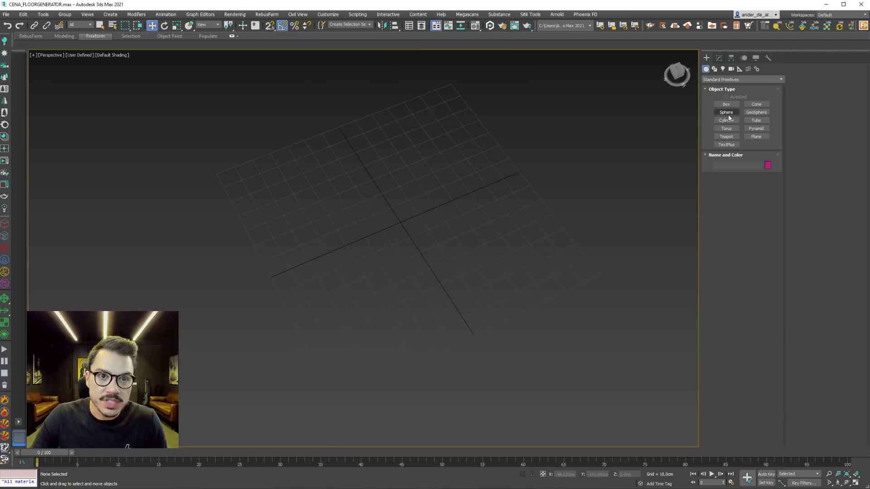
{"action": "left_click", "coordinate": [726, 106]}
{"action": "mouse_move", "coordinate": [301, 175]}
{"action": "left_mouse_down"}
{"action": "mouse_move", "coordinate": [385, 342]}
{"action": "mouse_move", "coordinate": [607, 253]}
{"action": "left_mouse_up"}
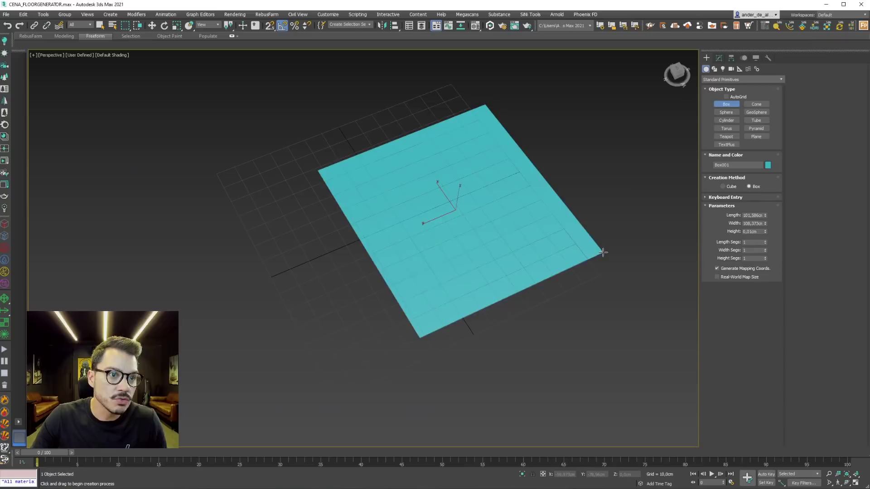
{"action": "left_click", "coordinate": [534, 154]}
{"action": "type", "text": "100"}
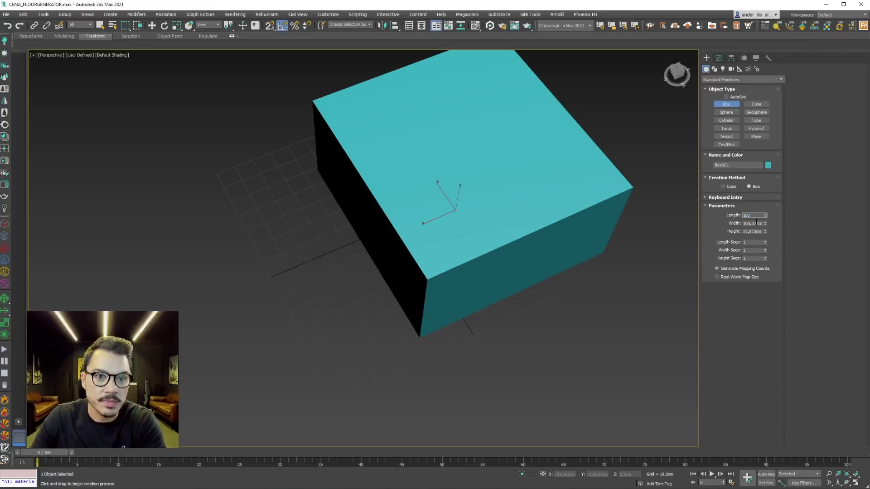
{"action": "key", "text": "Tab"}
{"action": "type", "text": "100"}
{"action": "key", "text": "Tab"}
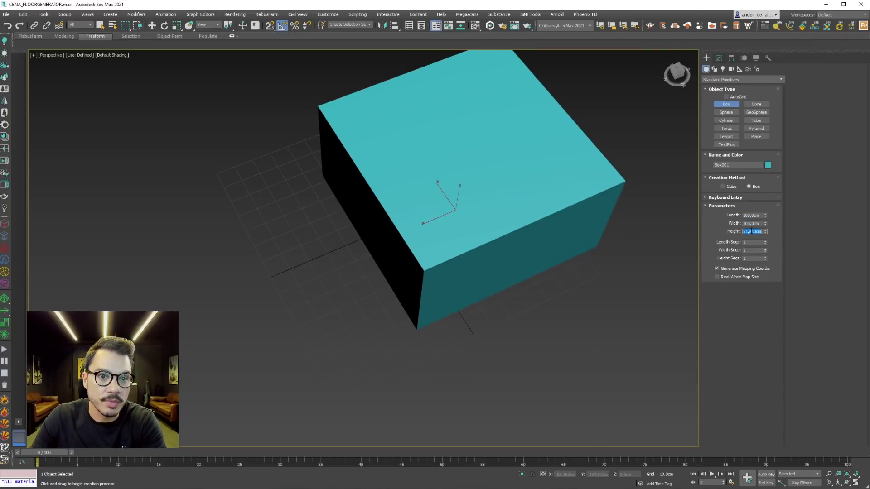
{"action": "key", "text": "Return"}
{"action": "key", "text": "w"}
{"action": "scroll", "coordinate": [507, 243], "scroll_direction": "down", "scroll_amount": 3}
{"action": "mouse_move", "coordinate": [422, 254]}
{"action": "middle_mouse_down", "text": "alt"}
{"action": "mouse_move", "coordinate": [469, 228]}
{"action": "mouse_move", "coordinate": [565, 243]}
{"action": "middle_mouse_up", "text": "alt"}
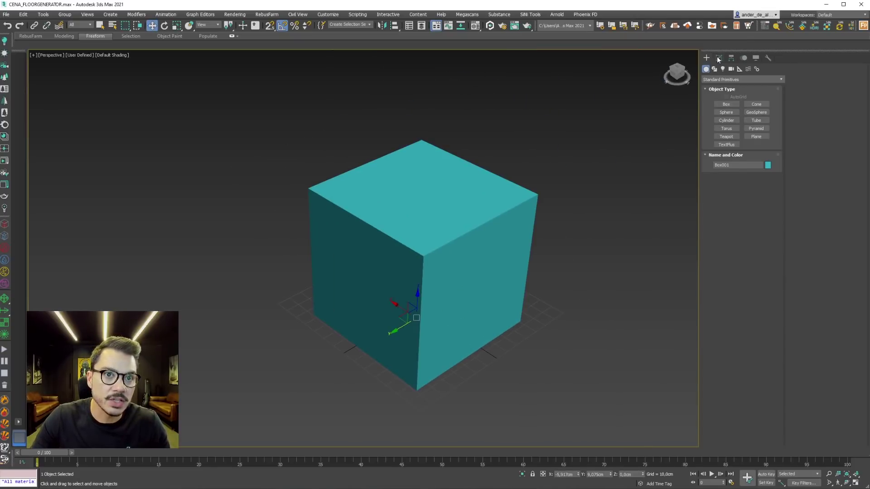
Apply FloorGenerator to the cube and accept the non-flat mesh warning.
{"action": "left_click", "coordinate": [719, 58]}
{"action": "left_click", "coordinate": [741, 80]}
{"action": "scroll", "coordinate": [716, 190], "scroll_direction": "down", "scroll_amount": 5}
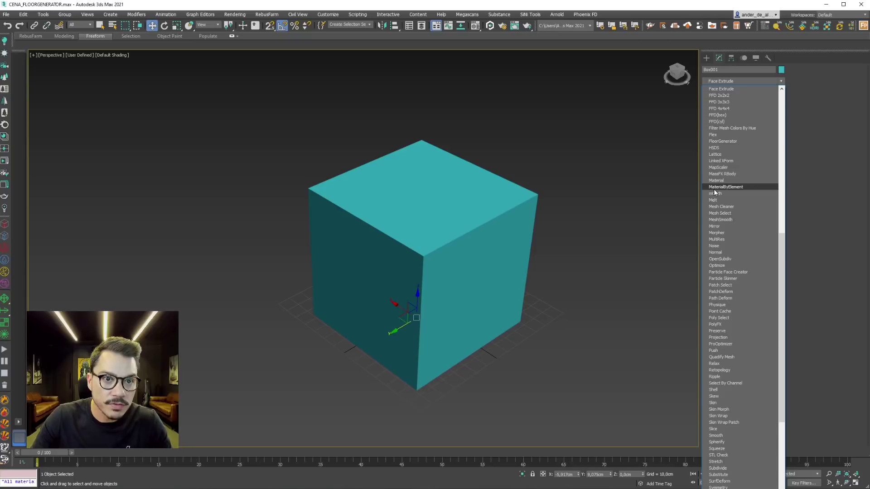
{"action": "left_click", "coordinate": [722, 141]}
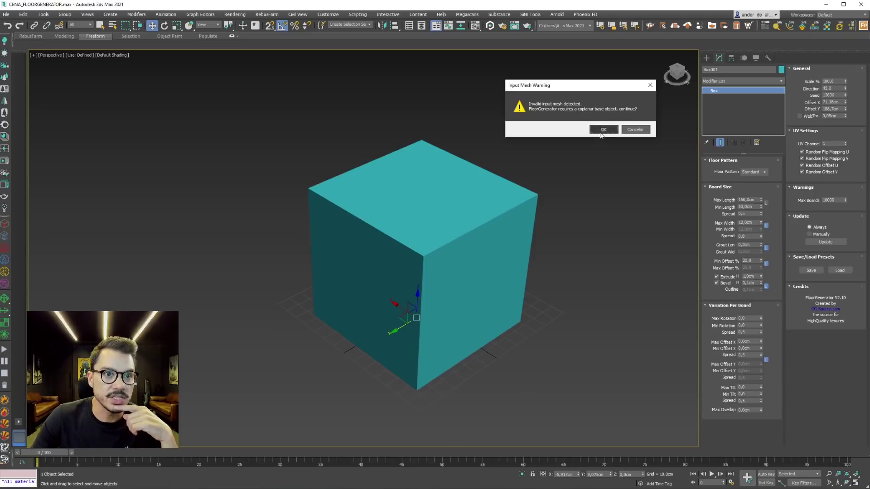
{"action": "key", "text": "Return"}
{"action": "mouse_move", "coordinate": [423, 332]}
{"action": "middle_mouse_down", "text": "alt"}
{"action": "mouse_move", "coordinate": [415, 389]}
{"action": "mouse_move", "coordinate": [424, 290]}
{"action": "mouse_move", "coordinate": [421, 389]}
{"action": "middle_mouse_up", "text": "alt"}
Delete the test cube and draw a new box on the grid.
{"action": "key", "text": "Delete"}
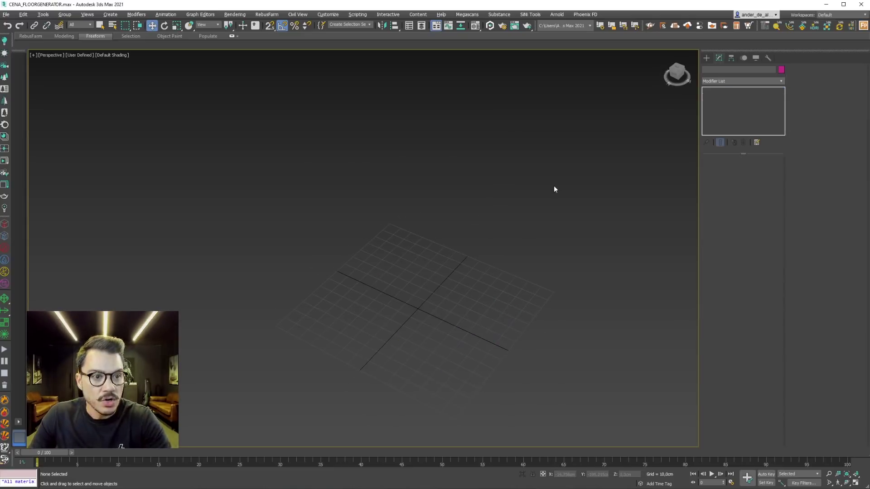
{"action": "left_click", "coordinate": [707, 58]}
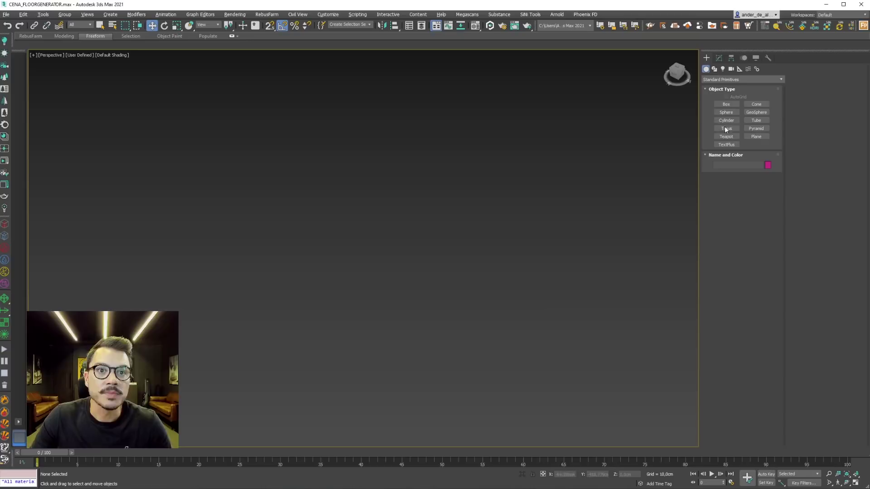
{"action": "key", "text": "g"}
{"action": "middle_click_drag", "start_coordinate": [559, 281], "coordinate": [523, 287], "text": "alt"}
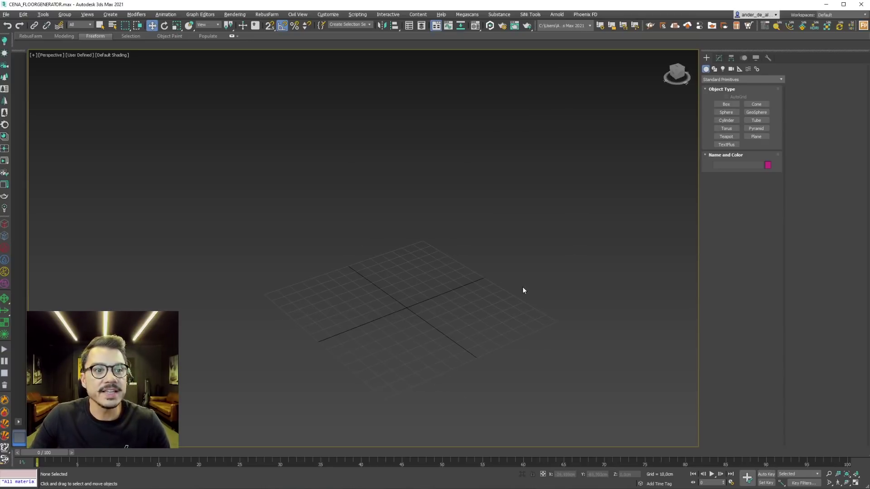
{"action": "left_click", "coordinate": [726, 104]}
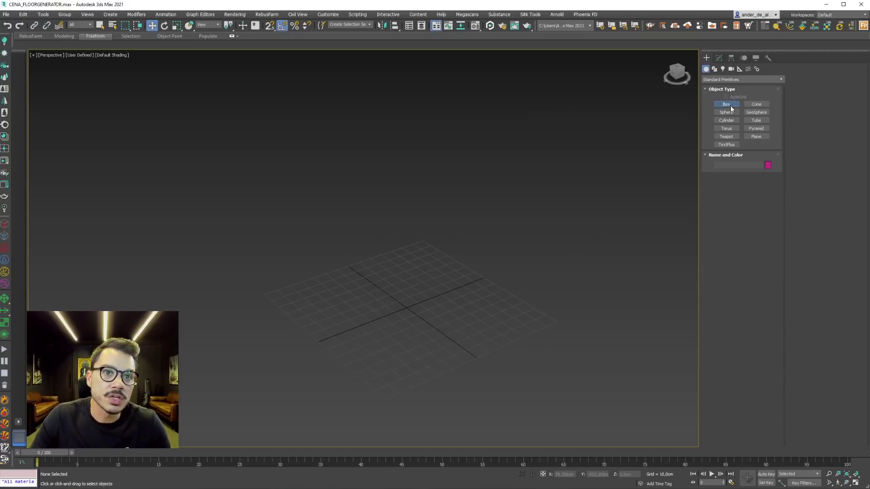
{"action": "left_click_drag", "start_coordinate": [469, 264], "coordinate": [412, 415]}
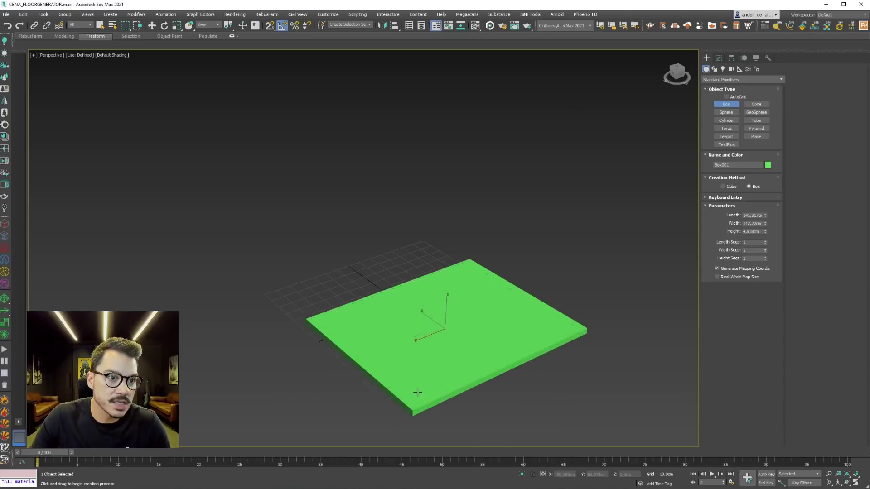
{"action": "left_click", "coordinate": [496, 263]}
Convert the box to Editable Poly and detach its top face.
{"action": "right_click", "coordinate": [496, 263]}
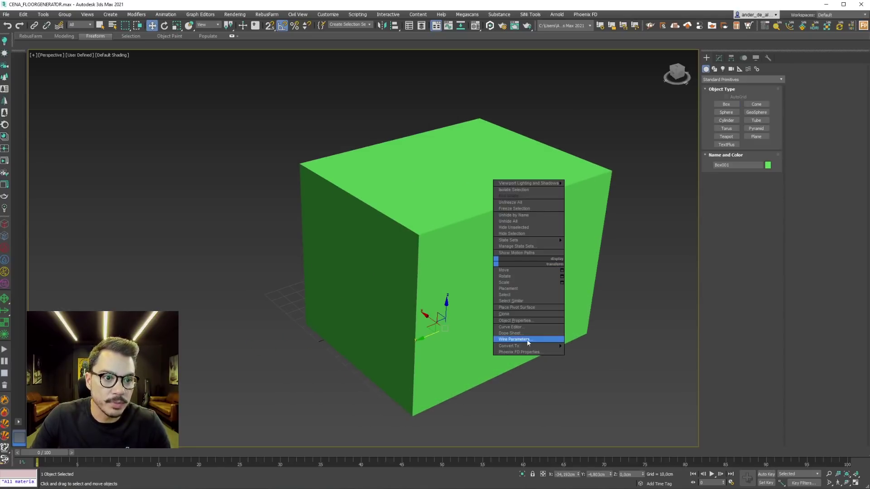
{"action": "left_click", "coordinate": [594, 346]}
{"action": "key", "text": "4"}
{"action": "left_click", "coordinate": [491, 160]}
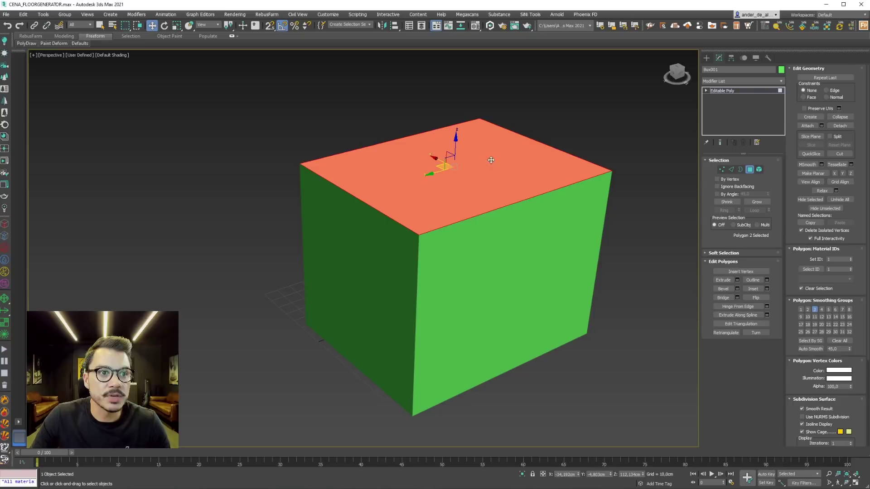
{"action": "left_click", "coordinate": [840, 126]}
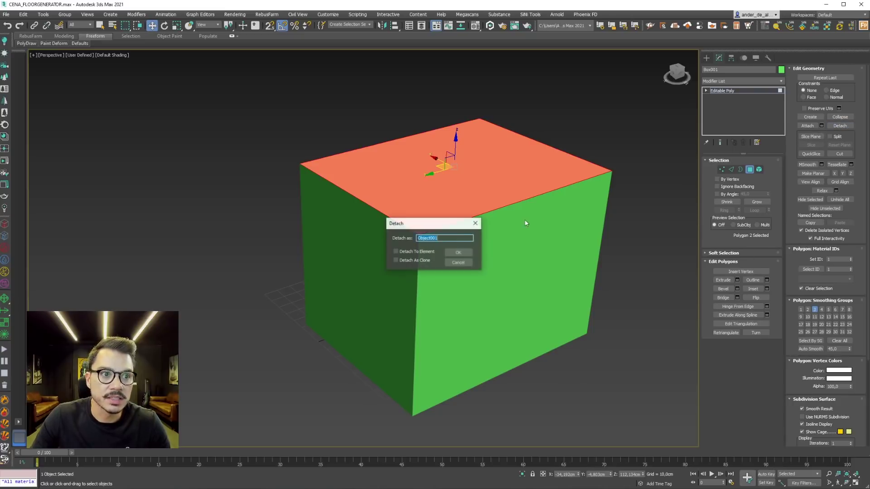
{"action": "left_click", "coordinate": [458, 255]}
Detach the box's right and left side faces as separate objects.
{"action": "left_click", "coordinate": [496, 245]}
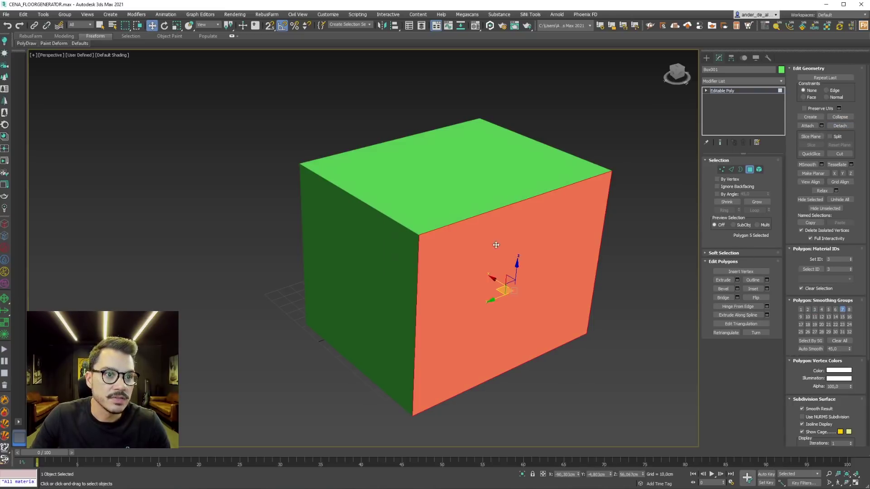
{"action": "left_click", "coordinate": [839, 126]}
{"action": "left_click", "coordinate": [458, 253]}
{"action": "left_click", "coordinate": [378, 251]}
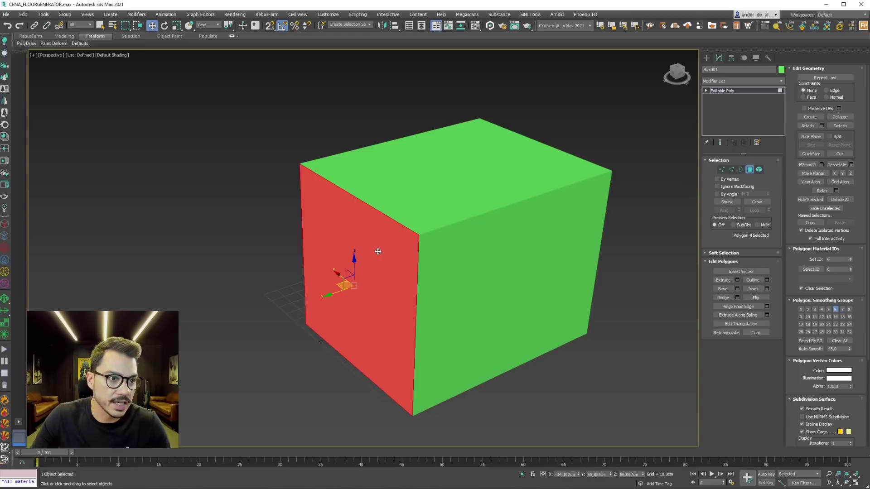
{"action": "left_click", "coordinate": [845, 127]}
{"action": "left_click", "coordinate": [458, 252]}
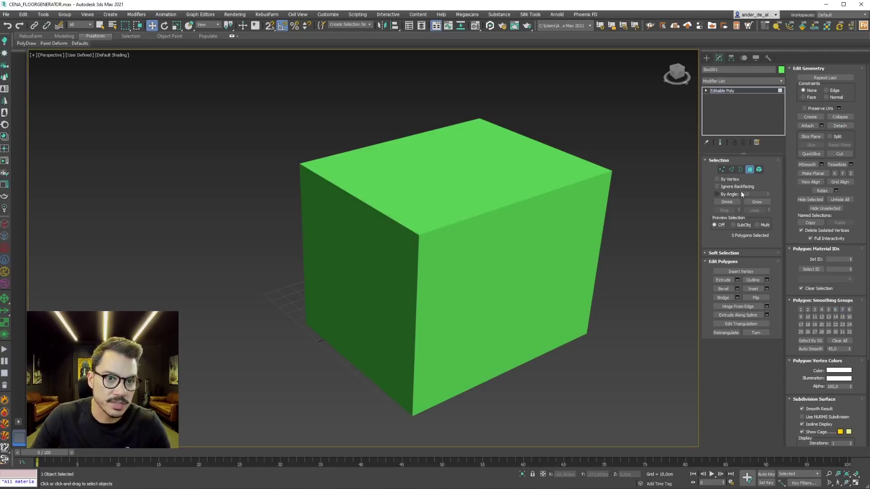
Delete the box's front element, then undo to restore it.
{"action": "left_click", "coordinate": [760, 169]}
{"action": "middle_click_drag", "start_coordinate": [587, 283], "coordinate": [502, 278], "text": "alt"}
{"action": "left_click", "coordinate": [502, 278]}
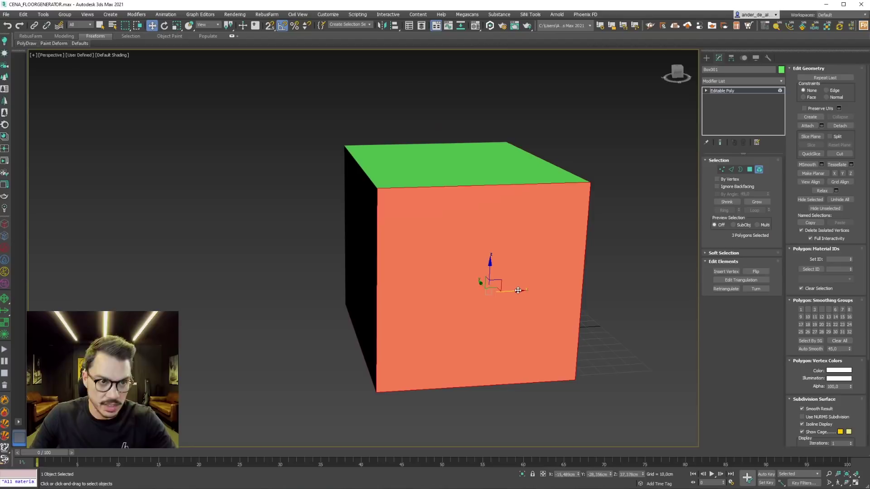
{"action": "key", "text": "Delete"}
{"action": "key", "text": "ctrl+z"}
{"action": "mouse_move", "coordinate": [552, 295]}
{"action": "middle_mouse_down", "text": "alt"}
{"action": "mouse_move", "coordinate": [613, 299]}
{"action": "mouse_move", "coordinate": [538, 264]}
{"action": "middle_mouse_up", "text": "alt"}
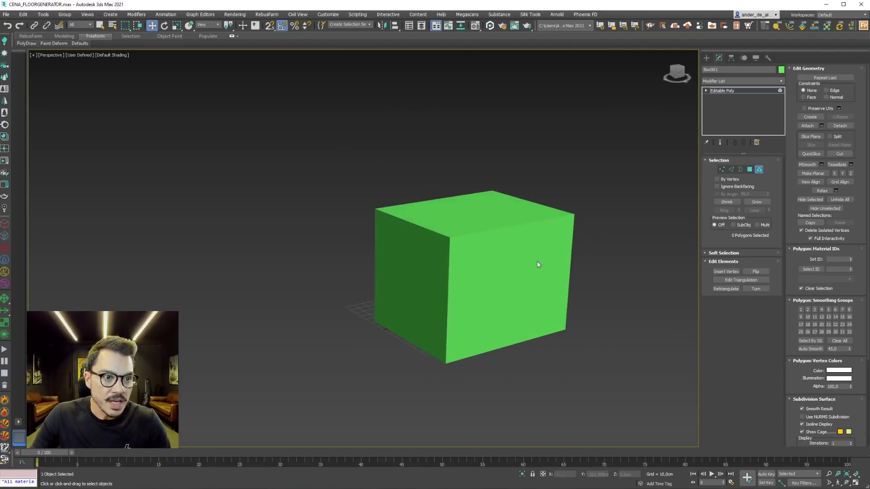
Select all four detached pieces of the box.
{"action": "left_click", "coordinate": [759, 170]}
{"action": "left_click", "coordinate": [492, 281]}
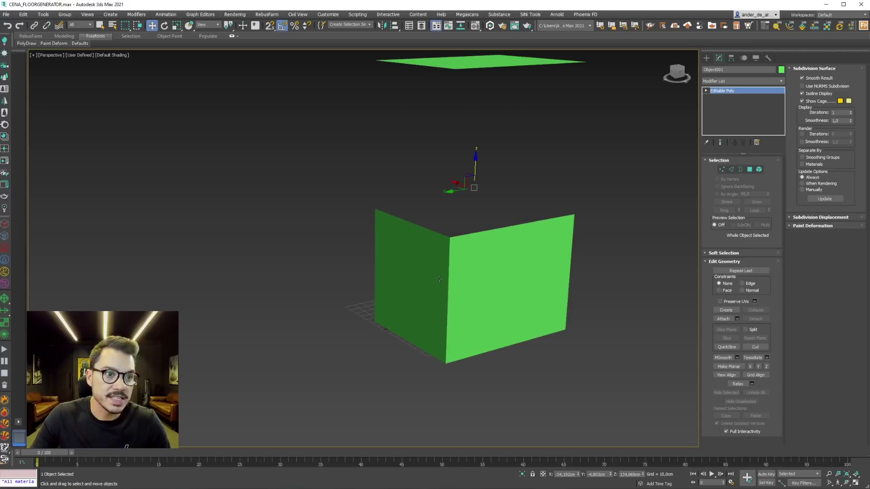
{"action": "left_click", "coordinate": [521, 321]}
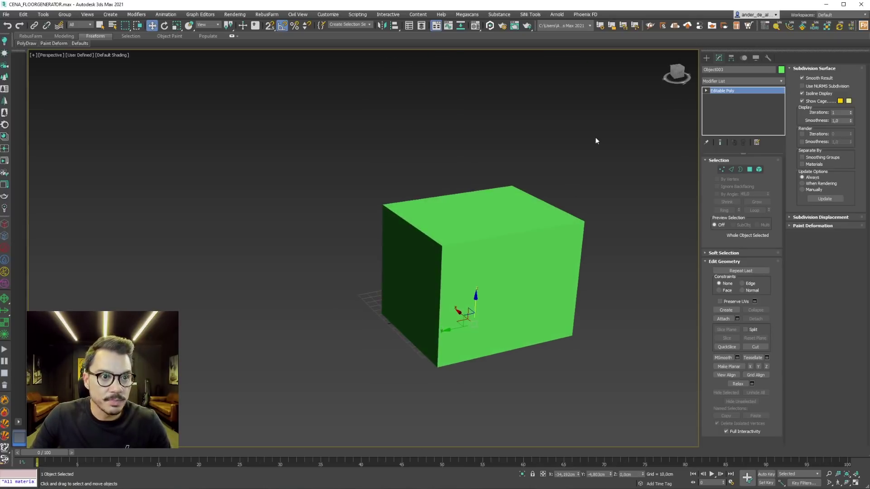
{"action": "left_click_drag", "start_coordinate": [596, 137], "coordinate": [575, 252]}
Apply FloorGenerator to all four detached cube pieces.
{"action": "left_click", "coordinate": [736, 81]}
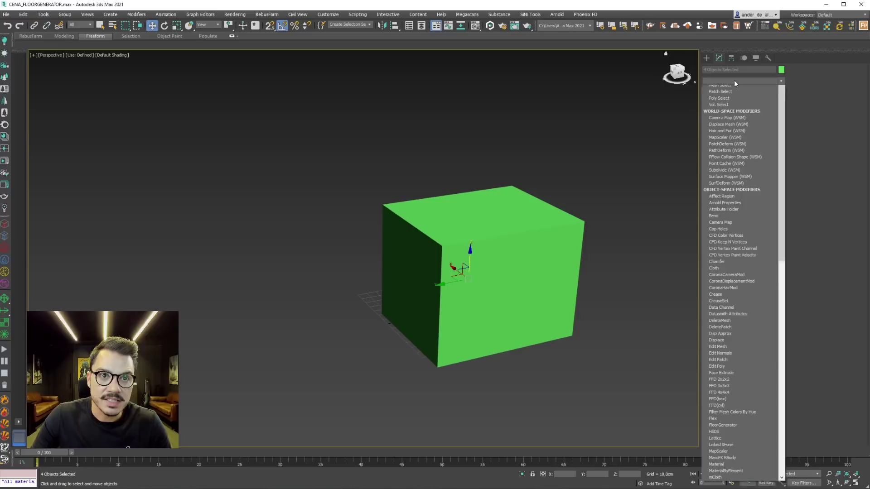
{"action": "key", "text": "f"}
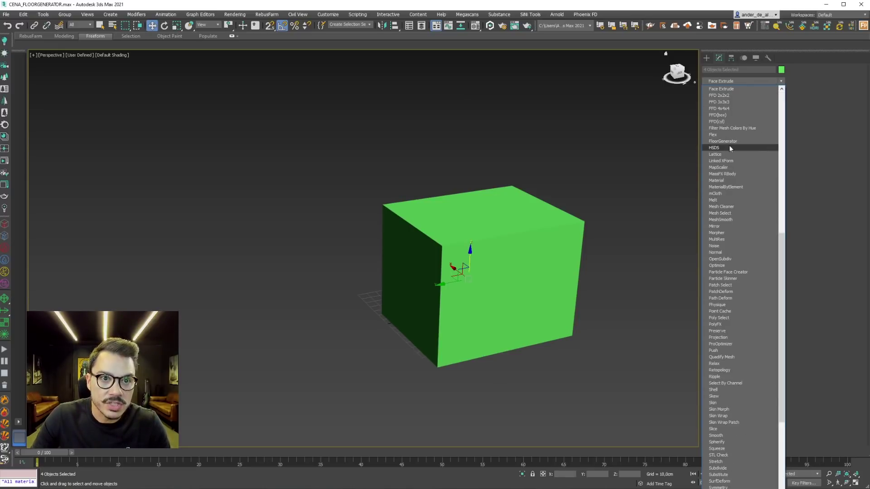
{"action": "left_click", "coordinate": [725, 141]}
{"action": "mouse_move", "coordinate": [453, 272]}
{"action": "middle_mouse_down", "text": "alt"}
{"action": "mouse_move", "coordinate": [469, 290]}
{"action": "mouse_move", "coordinate": [449, 312]}
{"action": "middle_mouse_up", "text": "alt"}
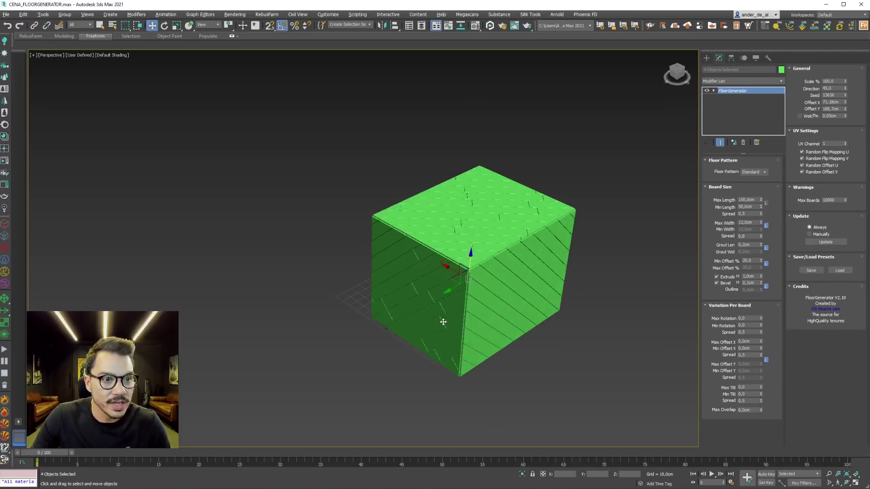
Select and delete the whole boarded cube, emptying the scene.
{"action": "scroll", "coordinate": [426, 317], "scroll_direction": "up", "scroll_amount": 5}
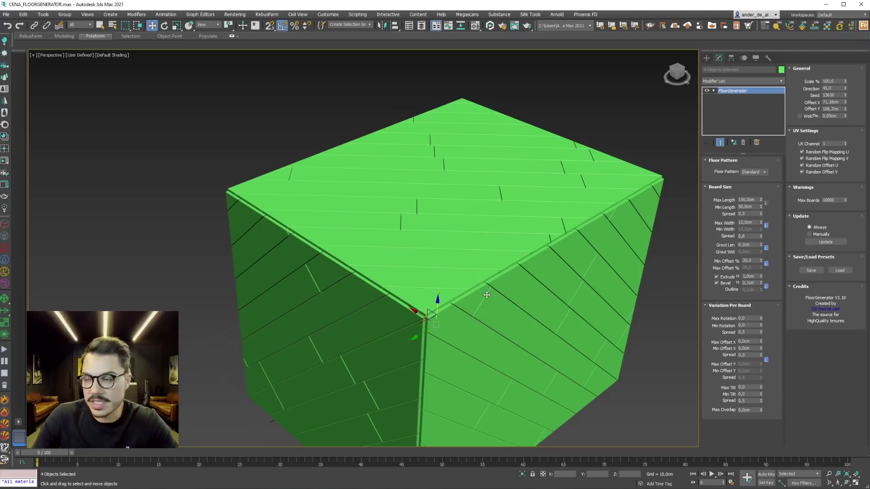
{"action": "scroll", "coordinate": [388, 331], "scroll_direction": "down", "scroll_amount": 6}
{"action": "left_click_drag", "start_coordinate": [564, 139], "coordinate": [213, 440]}
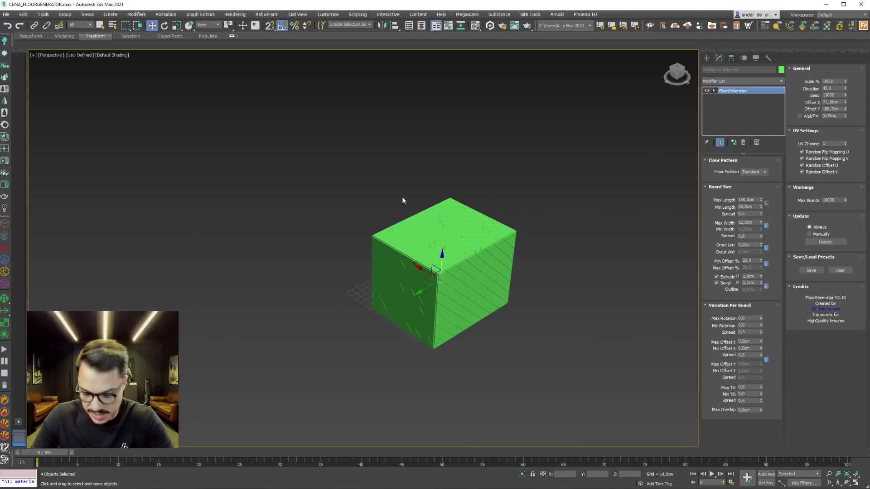
{"action": "key", "text": "Delete"}
{"action": "left_click", "coordinate": [707, 58]}
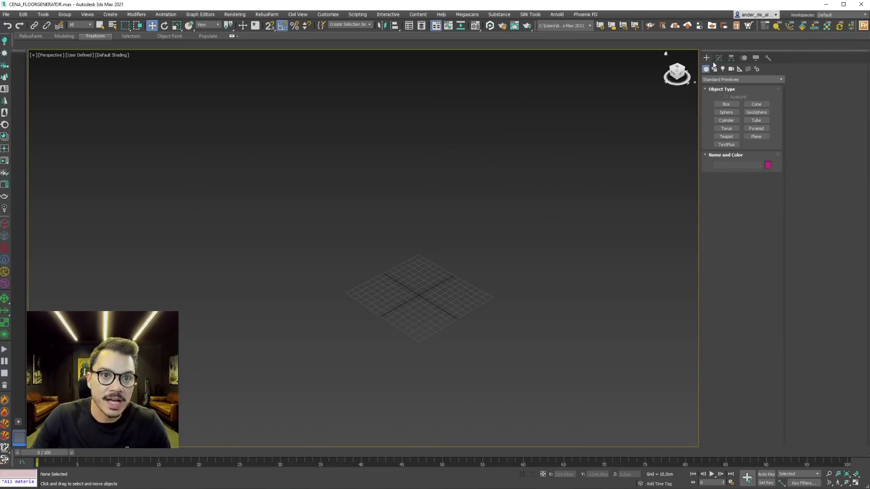
Draw a new plane on the ground grid and zoom to fit it.
{"action": "left_click", "coordinate": [757, 136]}
{"action": "left_click_drag", "start_coordinate": [513, 214], "coordinate": [517, 339]}
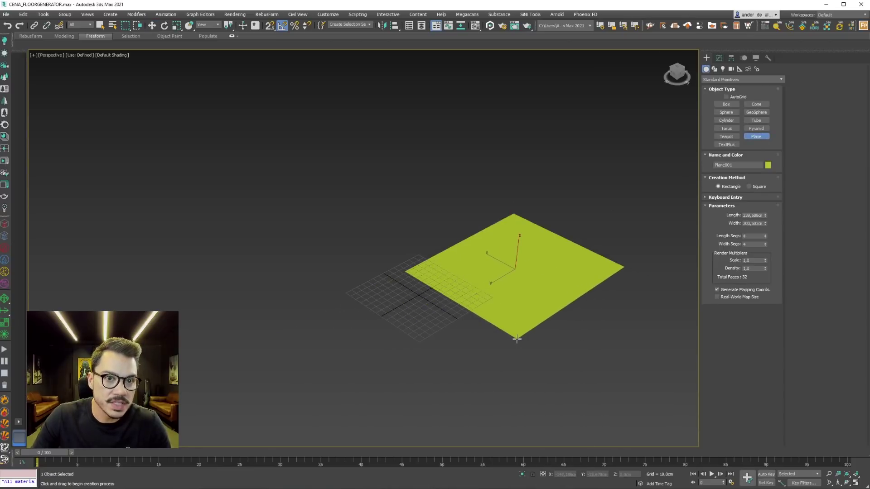
{"action": "key", "text": "w"}
{"action": "key", "text": "z"}
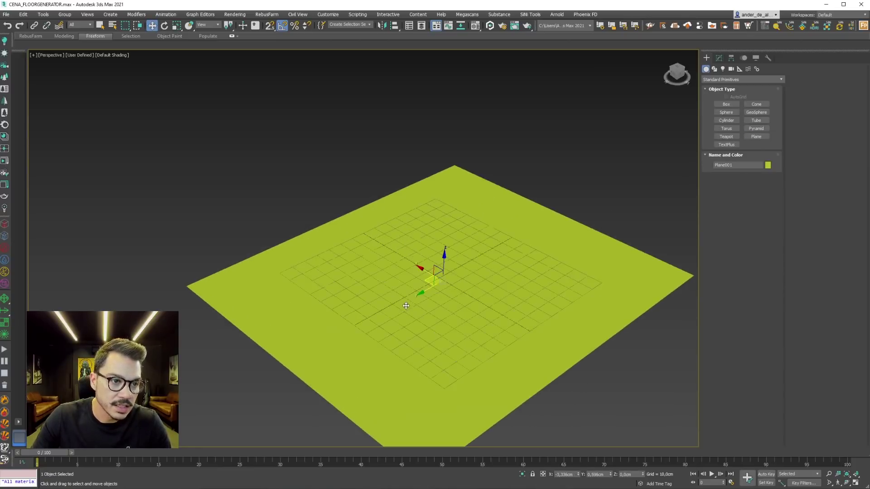
Set the plane's length and width to 300 cm and show edged faces.
{"action": "left_click", "coordinate": [719, 61]}
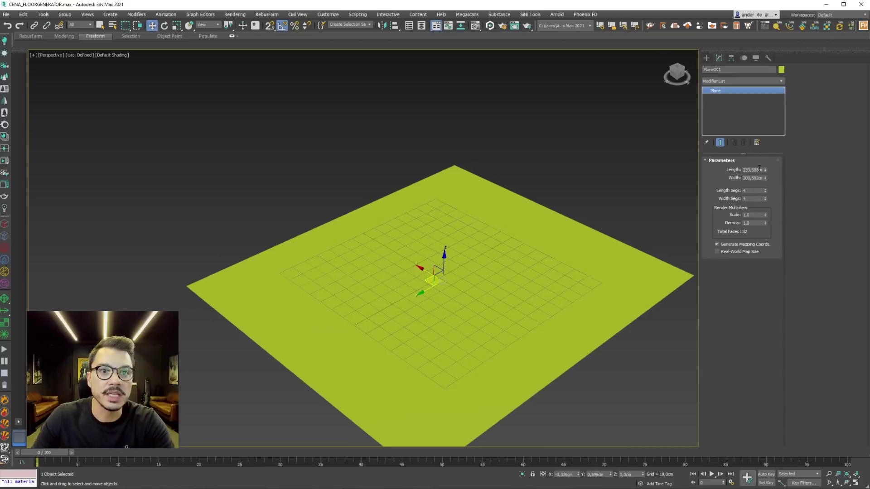
{"action": "type", "text": "300"}
{"action": "key", "text": "Tab"}
{"action": "type", "text": "300"}
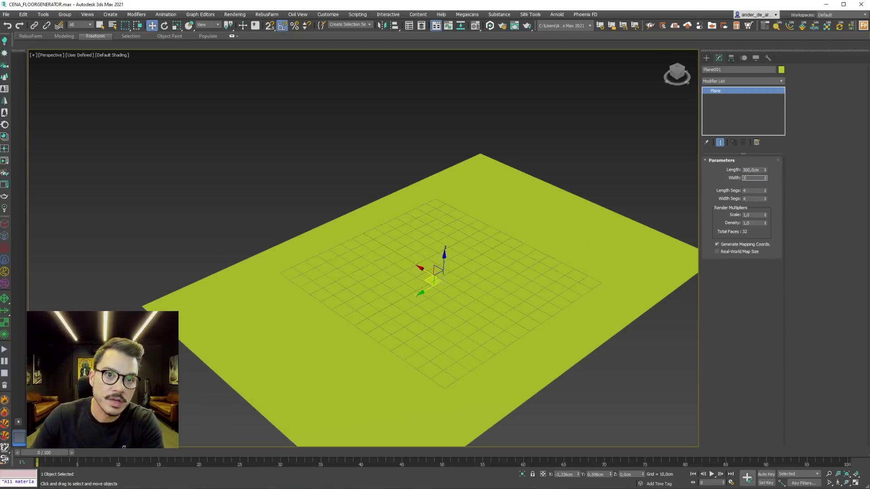
{"action": "key", "text": "Return"}
{"action": "key", "text": "F4"}
{"action": "middle_click_drag", "start_coordinate": [693, 297], "coordinate": [690, 255]}
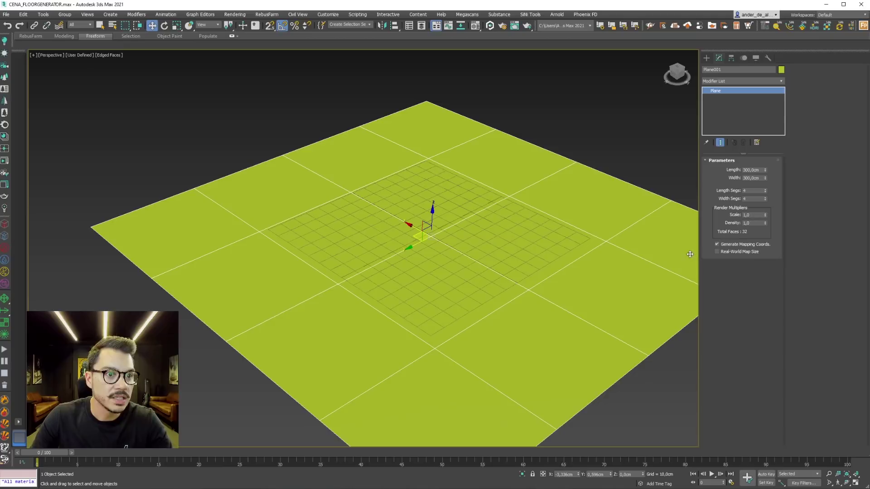
Give the plane 10 length segments and 2 width segments.
{"action": "type", "text": "10"}
{"action": "key", "text": "Return"}
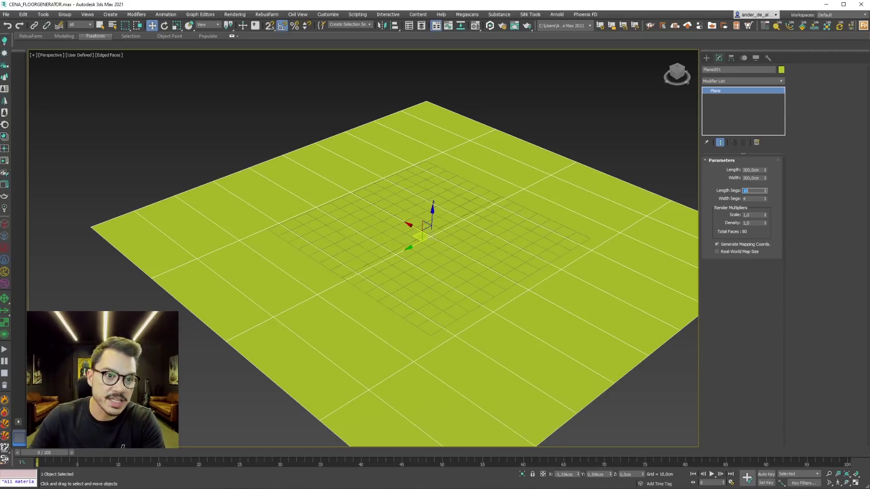
{"action": "type", "text": "10"}
{"action": "key", "text": "Return"}
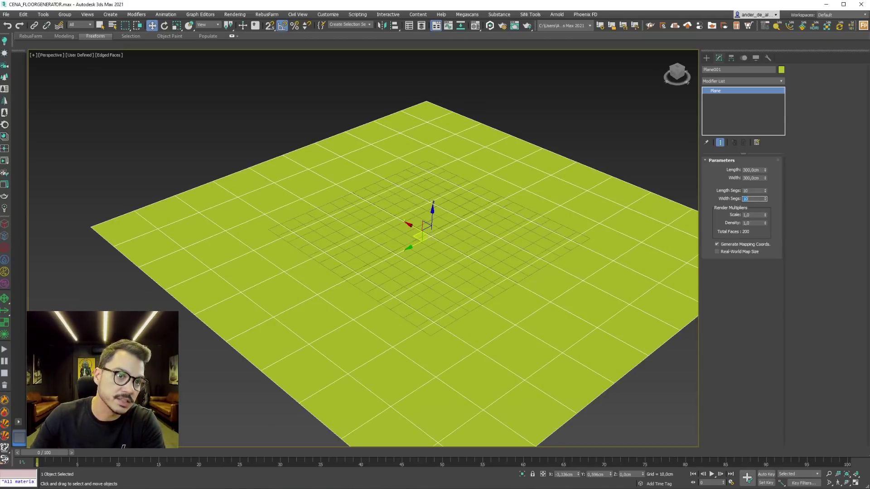
{"action": "type", "text": "2"}
{"action": "key", "text": "Return"}
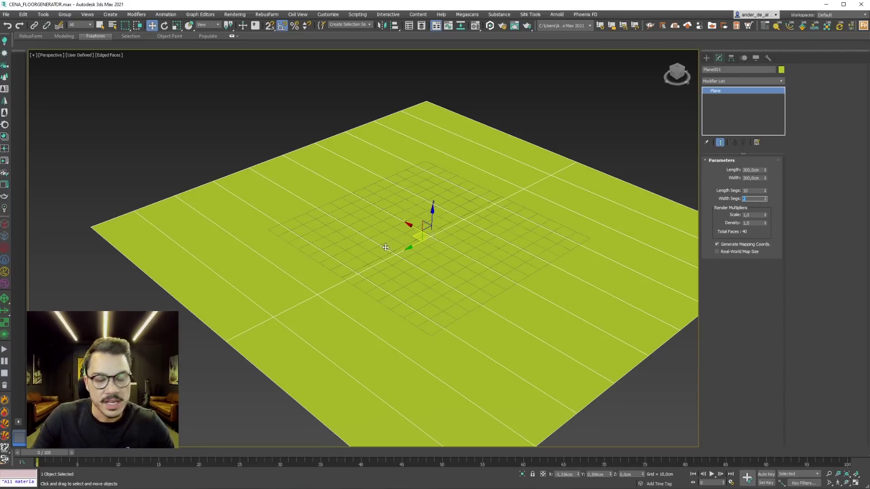
{"action": "middle_click_drag", "start_coordinate": [385, 247], "coordinate": [447, 231], "text": "alt"}
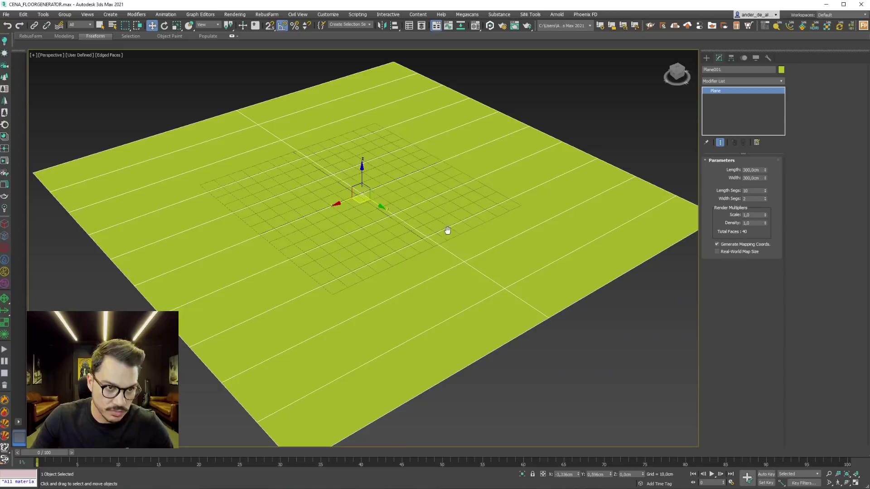
{"action": "middle_click_drag", "start_coordinate": [453, 220], "coordinate": [412, 265], "text": "alt"}
Convert the plane to Editable Poly and select all its polygons.
{"action": "right_click", "coordinate": [370, 196]}
{"action": "mouse_move", "coordinate": [401, 281]}
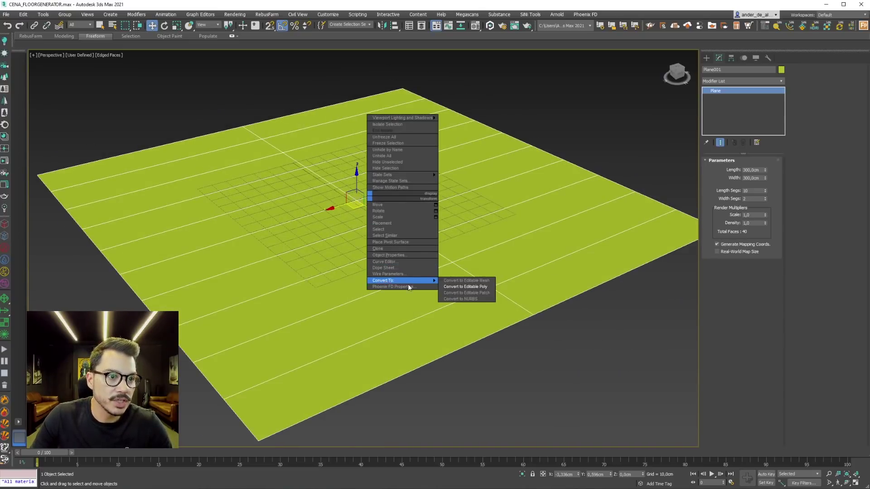
{"action": "left_click", "coordinate": [459, 288]}
{"action": "left_click", "coordinate": [750, 170]}
{"action": "scroll", "coordinate": [571, 163], "scroll_direction": "down", "scroll_amount": 5}
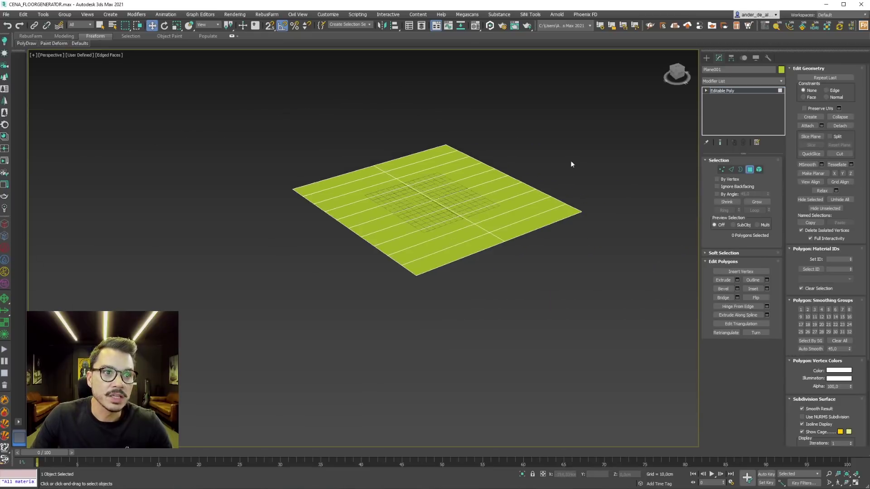
{"action": "key", "text": "ctrl+a"}
{"action": "scroll", "coordinate": [427, 231], "scroll_direction": "up", "scroll_amount": 4}
{"action": "middle_click_drag", "start_coordinate": [595, 245], "coordinate": [545, 264]}
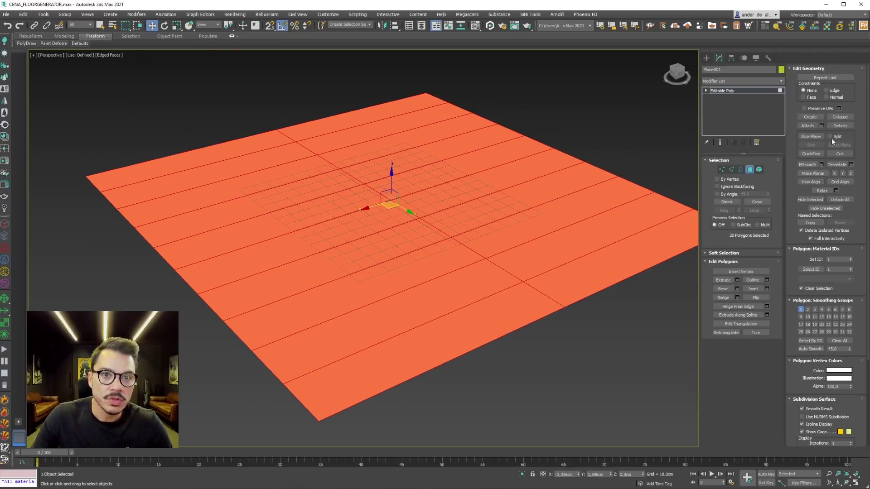
Extrude all the plane's polygons up by 15 cm.
{"action": "left_click", "coordinate": [738, 281]}
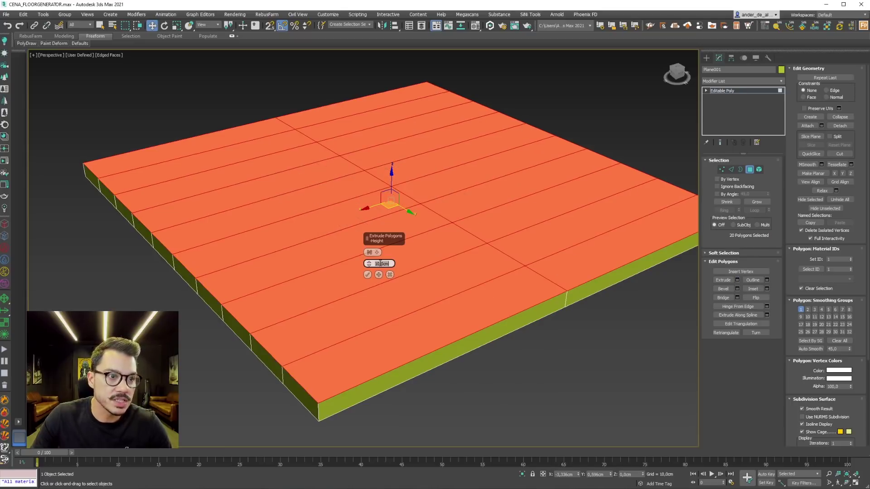
{"action": "type", "text": "15"}
{"action": "key", "text": "Return"}
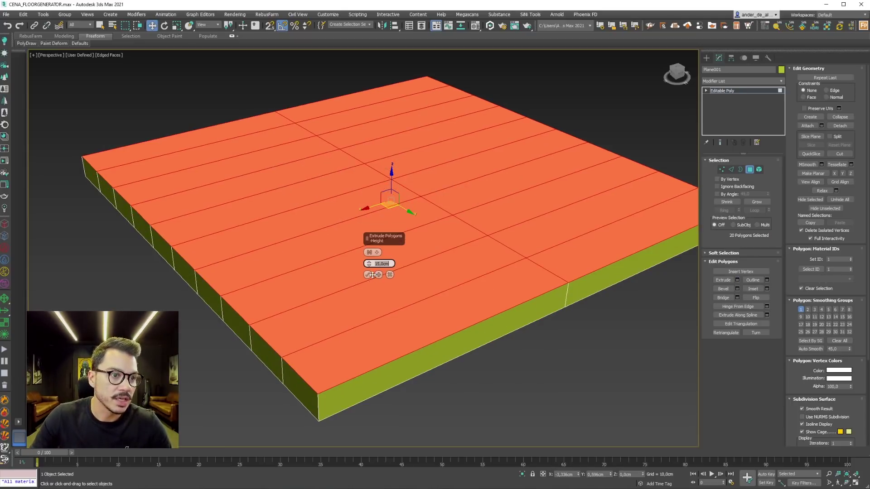
{"action": "left_click", "coordinate": [372, 274]}
Deselect edge strips and extrude the rest twice more by 15 cm, forming steps.
{"action": "left_click", "coordinate": [581, 254], "text": "alt"}
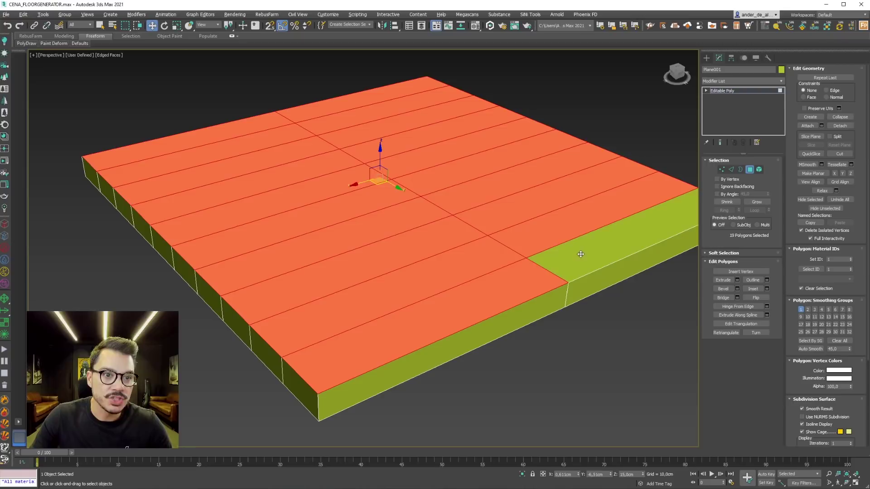
{"action": "left_click", "coordinate": [737, 279]}
{"action": "left_click", "coordinate": [366, 275]}
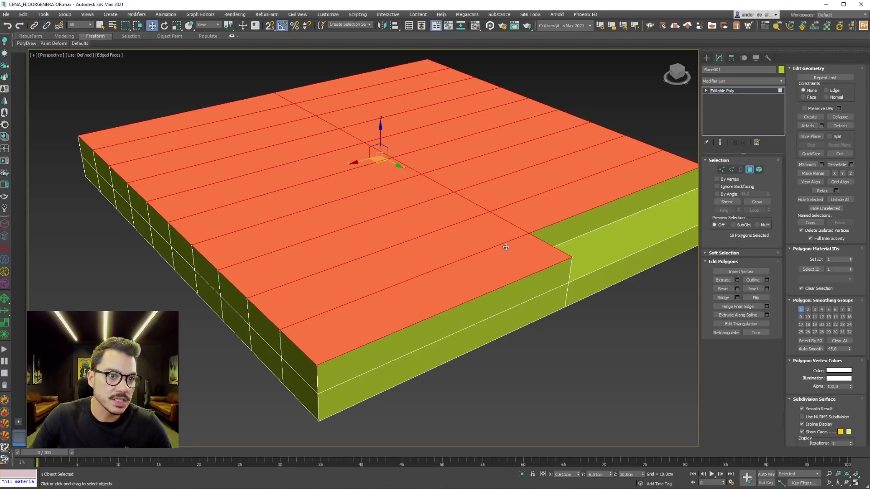
{"action": "left_click", "coordinate": [573, 209], "text": "alt"}
{"action": "left_click", "coordinate": [736, 281]}
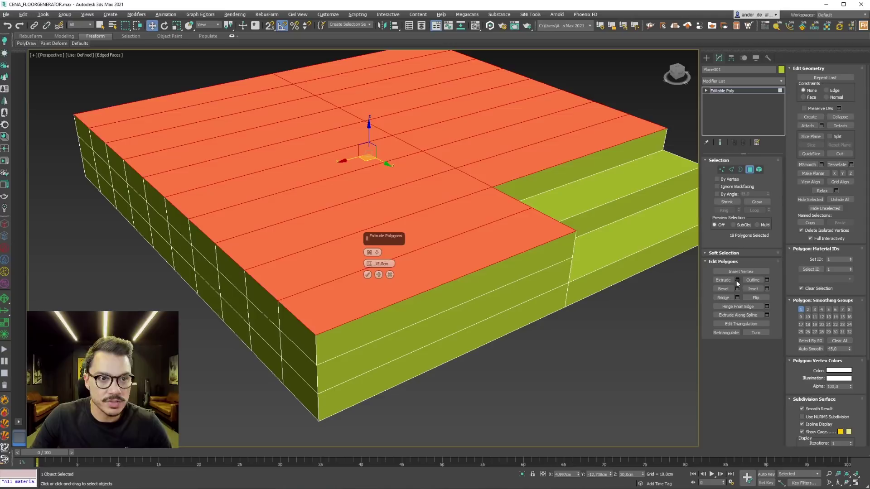
{"action": "left_click", "coordinate": [367, 274]}
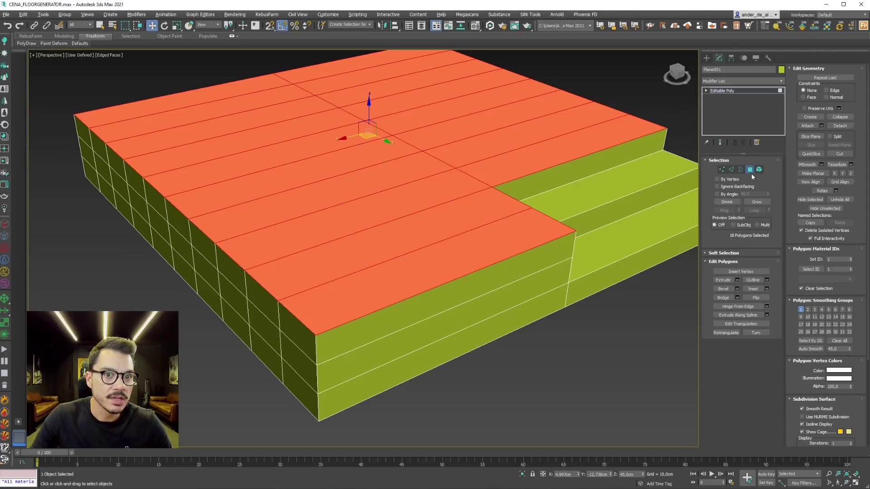
{"action": "left_click", "coordinate": [659, 100]}
{"action": "scroll", "coordinate": [636, 118], "scroll_direction": "down", "scroll_amount": 2}
{"action": "mouse_move", "coordinate": [594, 209]}
{"action": "middle_mouse_down", "text": "alt"}
{"action": "mouse_move", "coordinate": [522, 239]}
{"action": "mouse_move", "coordinate": [519, 229]}
{"action": "middle_mouse_up", "text": "alt"}
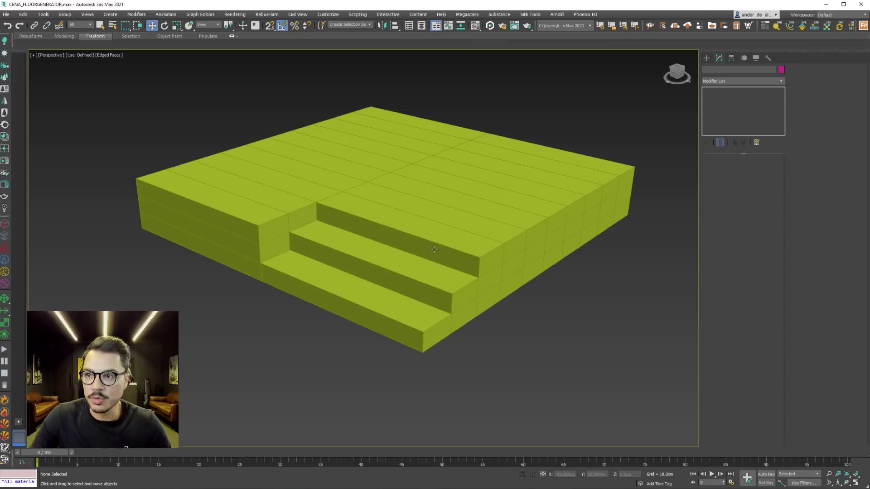
Enter Polygon mode on the platform and detach the upper step's front riser.
{"action": "middle_click_drag", "start_coordinate": [434, 250], "coordinate": [480, 241], "text": "alt"}
{"action": "left_click", "coordinate": [490, 232]}
{"action": "key", "text": "4"}
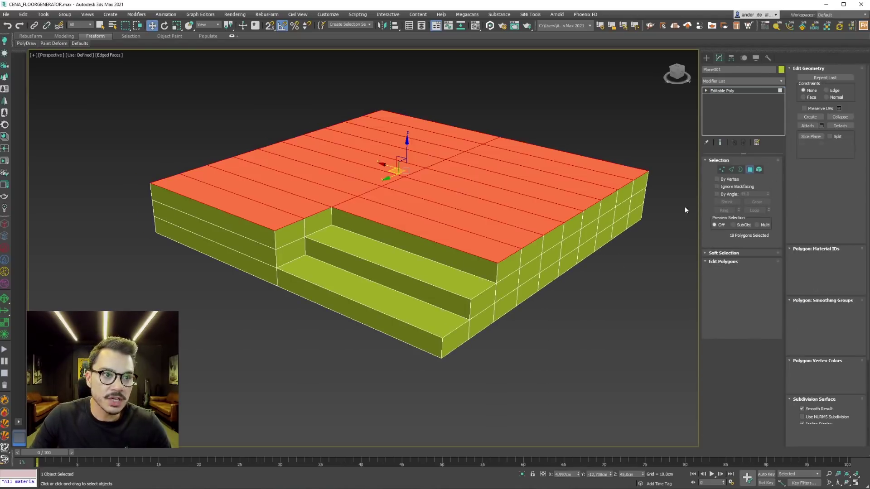
{"action": "left_click", "coordinate": [448, 260]}
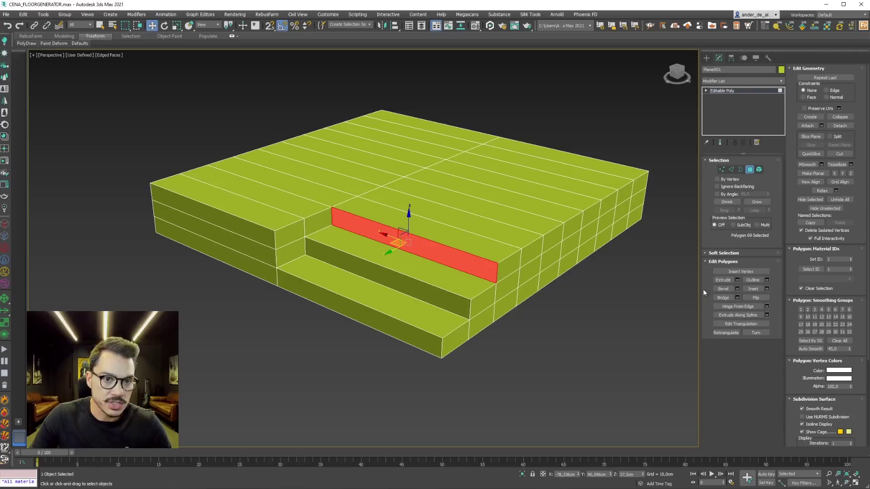
{"action": "left_click", "coordinate": [840, 127]}
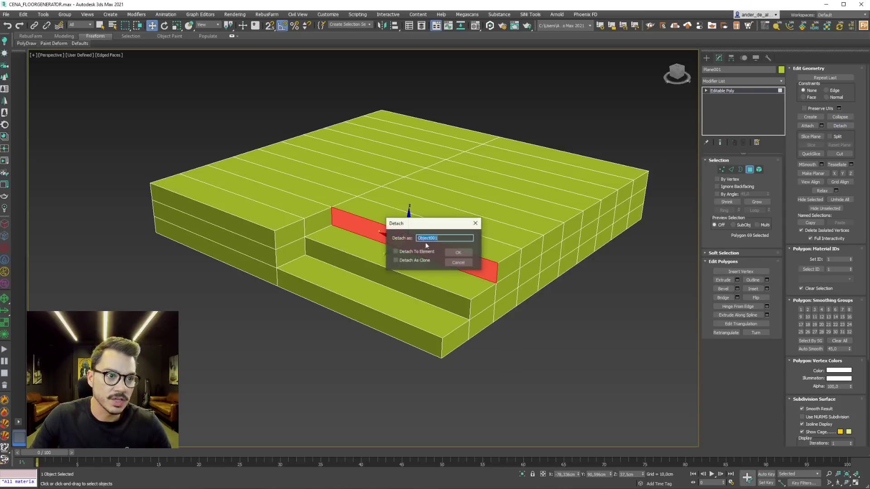
{"action": "left_click", "coordinate": [452, 252]}
Detach the lower riser and the bottom front face as separate objects.
{"action": "left_click", "coordinate": [408, 286]}
{"action": "left_click", "coordinate": [839, 126]}
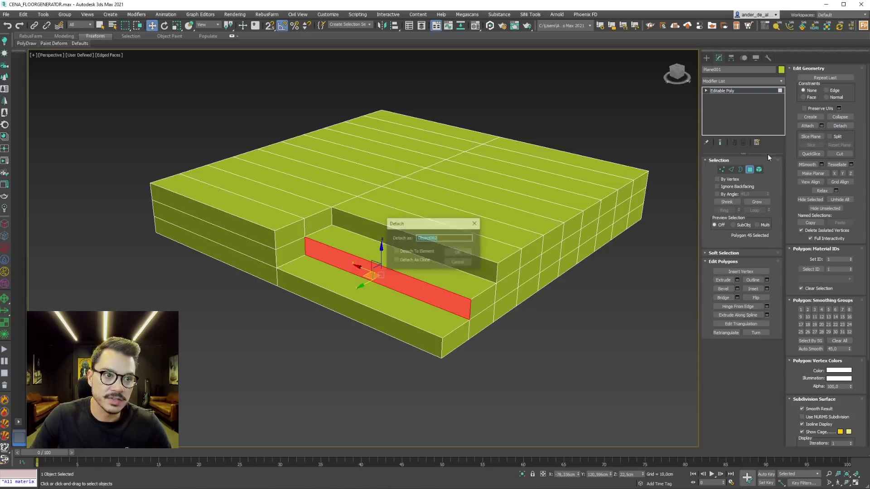
{"action": "left_click", "coordinate": [456, 236]}
{"action": "left_click", "coordinate": [408, 331]}
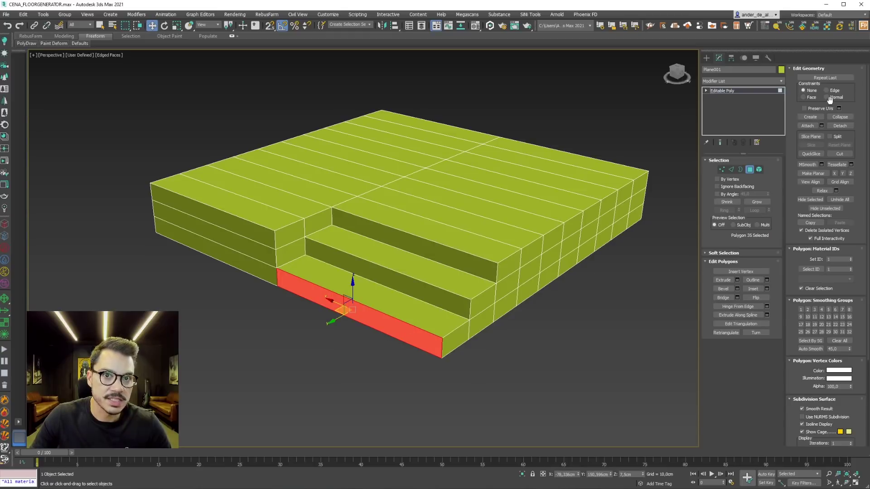
{"action": "left_click", "coordinate": [839, 126]}
{"action": "left_click", "coordinate": [458, 251]}
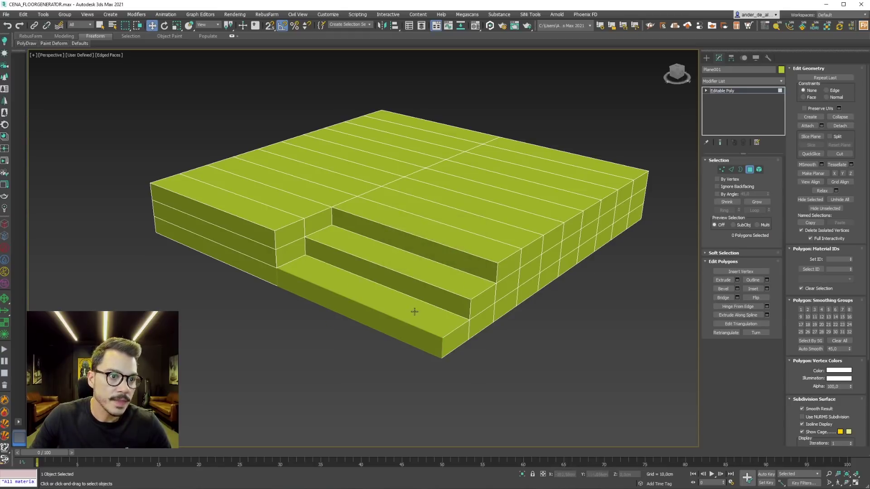
Detach the lowest and middle step tops, then select the upper step's top face.
{"action": "left_click", "coordinate": [414, 312]}
{"action": "left_click", "coordinate": [840, 126]}
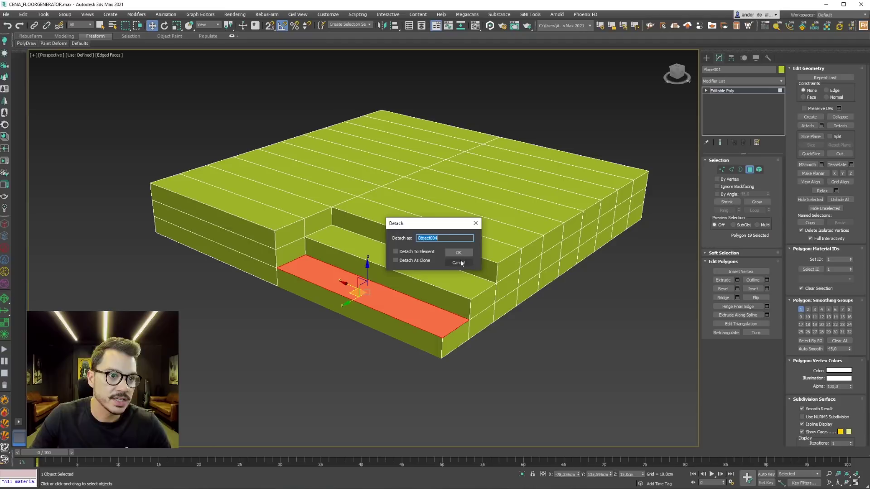
{"action": "left_click", "coordinate": [459, 251]}
{"action": "left_click", "coordinate": [453, 274]}
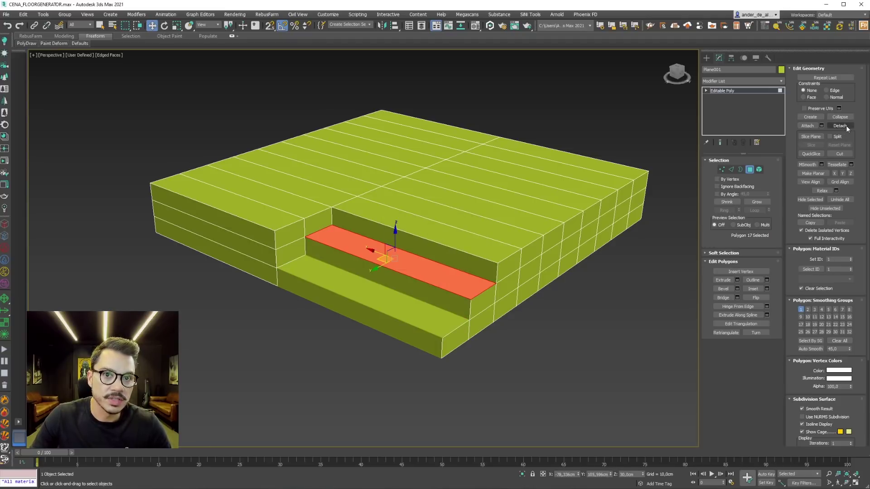
{"action": "left_click", "coordinate": [840, 126]}
{"action": "left_click", "coordinate": [459, 252]}
{"action": "left_click", "coordinate": [496, 238]}
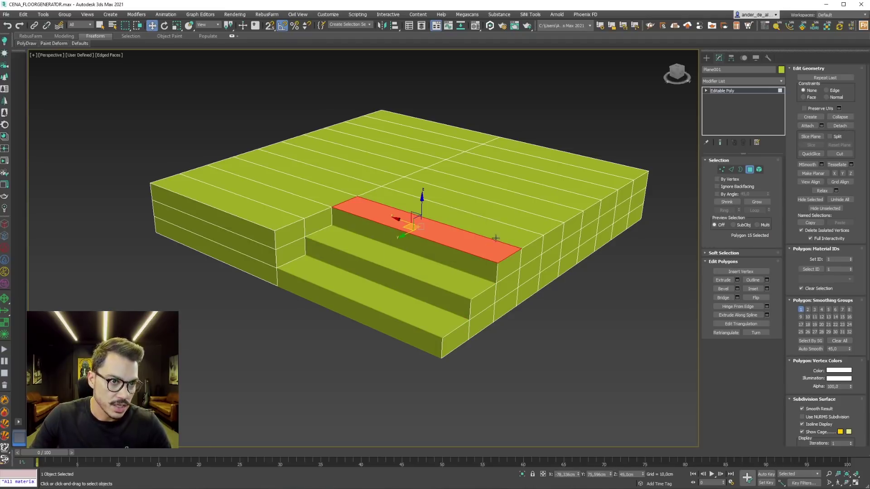
Select the platform's top faces from the front view.
{"action": "key", "text": "f"}
{"action": "scroll", "coordinate": [555, 234], "scroll_direction": "down", "scroll_amount": 2}
{"action": "scroll", "coordinate": [458, 220], "scroll_direction": "down", "scroll_amount": 2}
{"action": "middle_click_drag", "start_coordinate": [458, 220], "coordinate": [434, 256]}
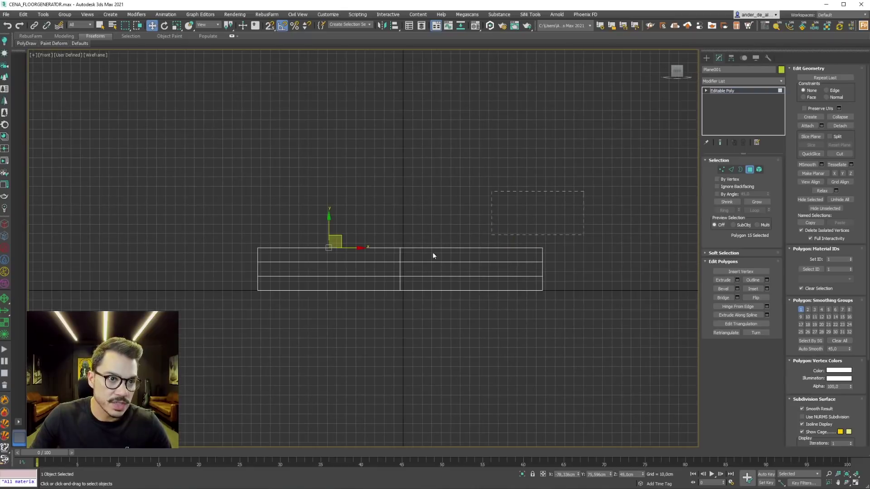
{"action": "left_click_drag", "start_coordinate": [182, 256], "coordinate": [182, 257]}
{"action": "key", "text": "p"}
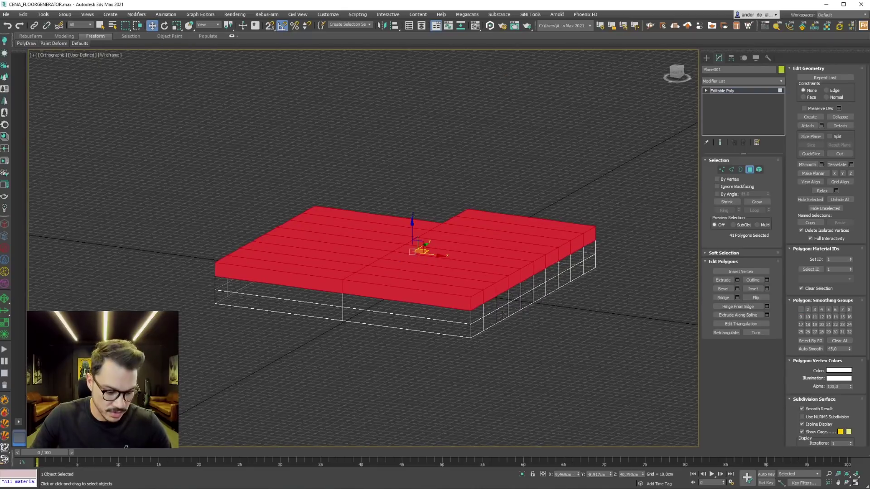
{"action": "key", "text": "f"}
Narrow the selection to the top layer and detach it as the top-surface object.
{"action": "key", "text": "z"}
{"action": "scroll", "coordinate": [529, 299], "scroll_direction": "down", "scroll_amount": 3}
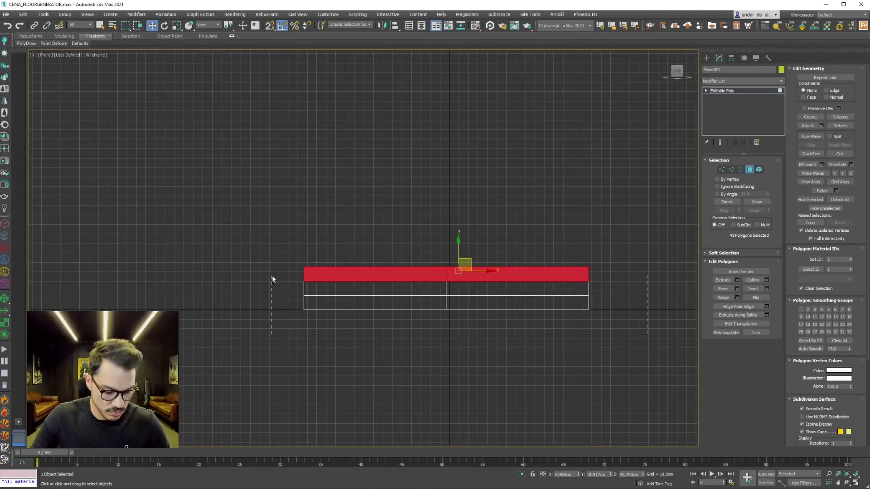
{"action": "left_click_drag", "start_coordinate": [272, 279], "coordinate": [272, 278]}
{"action": "middle_click_drag", "start_coordinate": [408, 295], "coordinate": [364, 327], "text": "alt"}
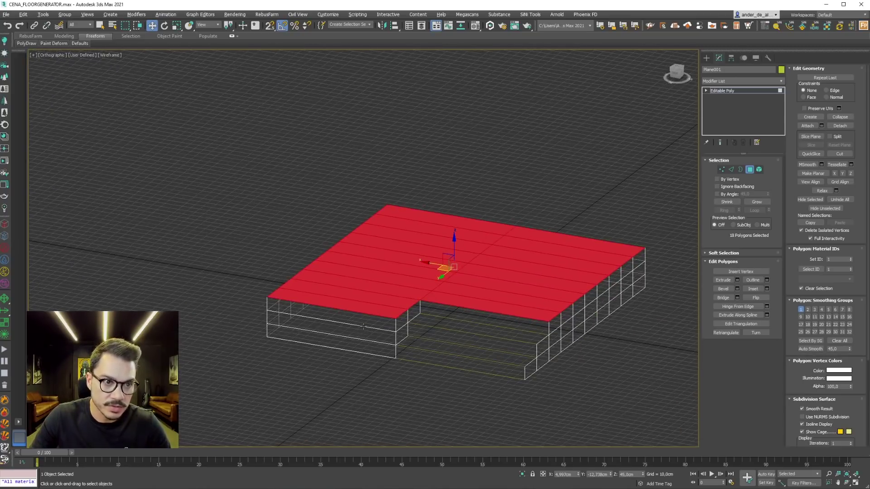
{"action": "left_click", "coordinate": [836, 127]}
{"action": "left_click", "coordinate": [460, 252]}
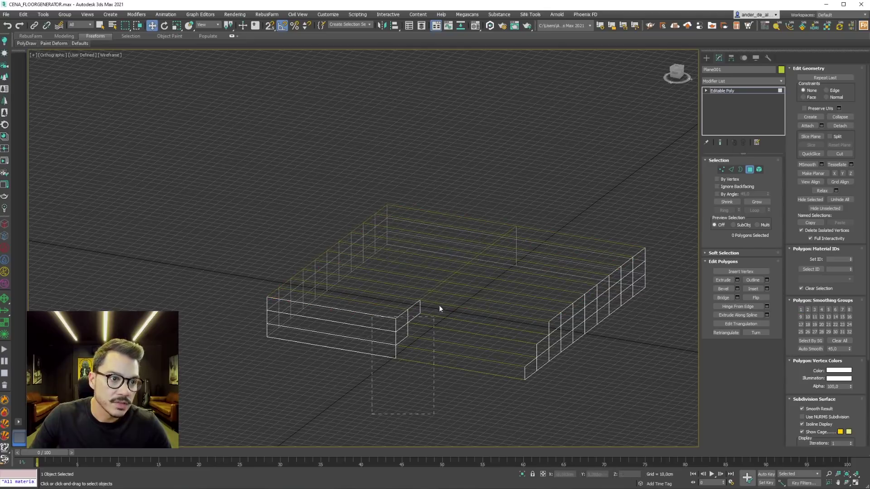
Detach the three end faces, then the right wall, as separate objects.
{"action": "left_click", "coordinate": [361, 317]}
{"action": "left_click_drag", "start_coordinate": [421, 295], "coordinate": [332, 386]}
{"action": "left_click", "coordinate": [839, 126]}
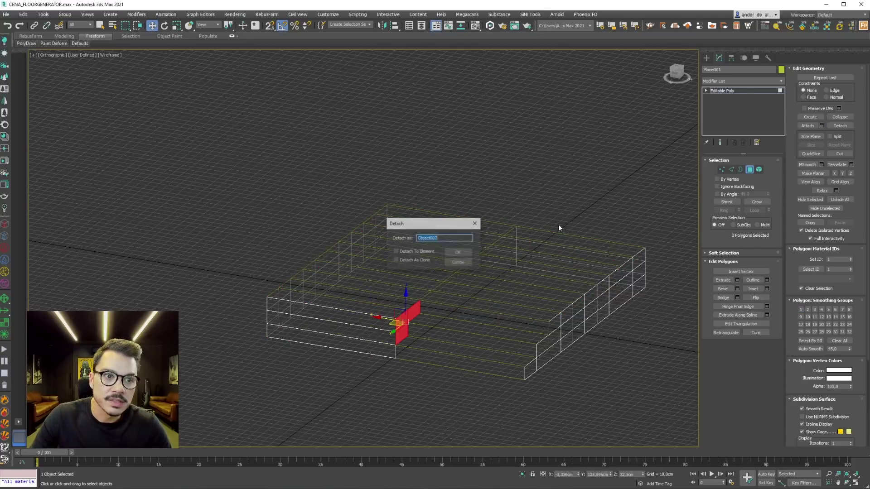
{"action": "key", "text": "Return"}
{"action": "key", "text": "ctrl+a"}
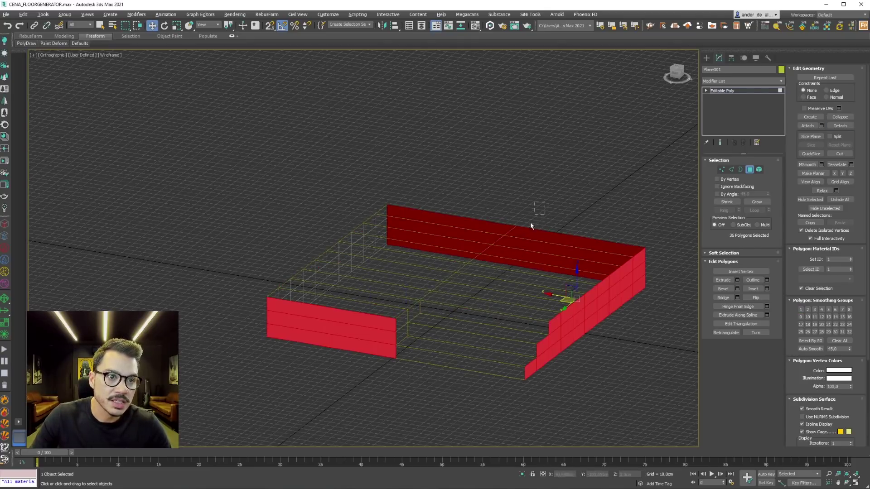
{"action": "left_click", "coordinate": [532, 225], "text": "alt"}
{"action": "left_click", "coordinate": [372, 315], "text": "alt"}
{"action": "left_click", "coordinate": [840, 126]}
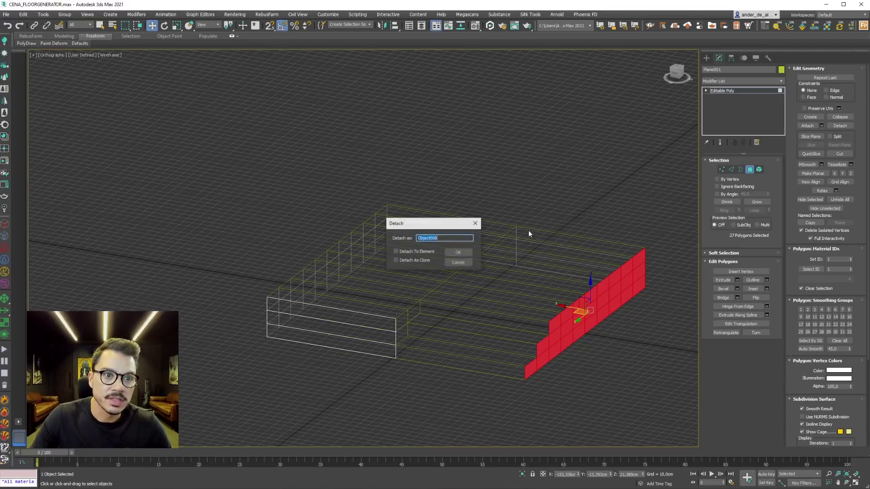
{"action": "left_click", "coordinate": [461, 251]}
Detach the front wall piece and the back wall, then deselect and switch to shaded view.
{"action": "middle_click_drag", "start_coordinate": [461, 251], "coordinate": [436, 388], "text": "alt"}
{"action": "left_click_drag", "start_coordinate": [543, 420], "coordinate": [483, 303]}
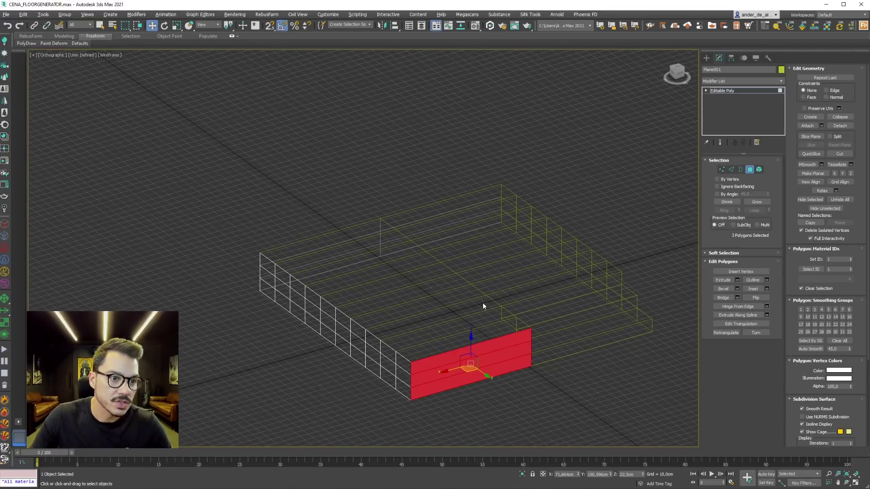
{"action": "left_click", "coordinate": [842, 126]}
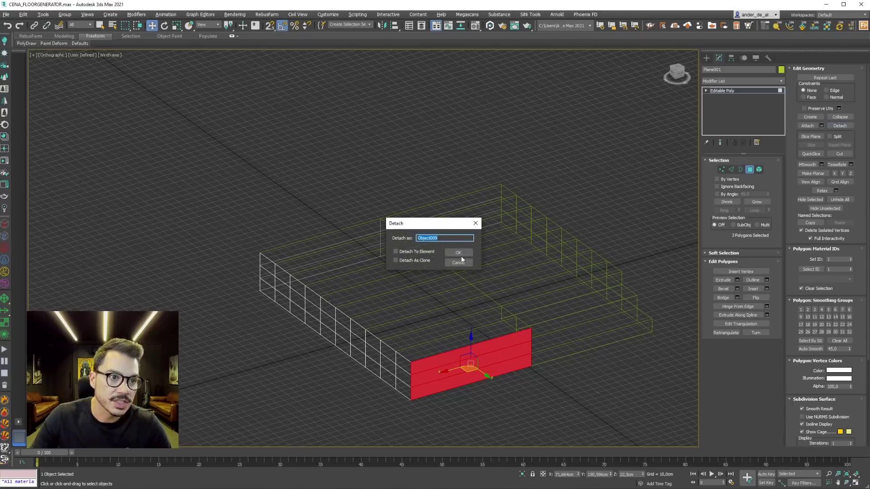
{"action": "left_click", "coordinate": [460, 255]}
{"action": "left_click_drag", "start_coordinate": [458, 120], "coordinate": [334, 272]}
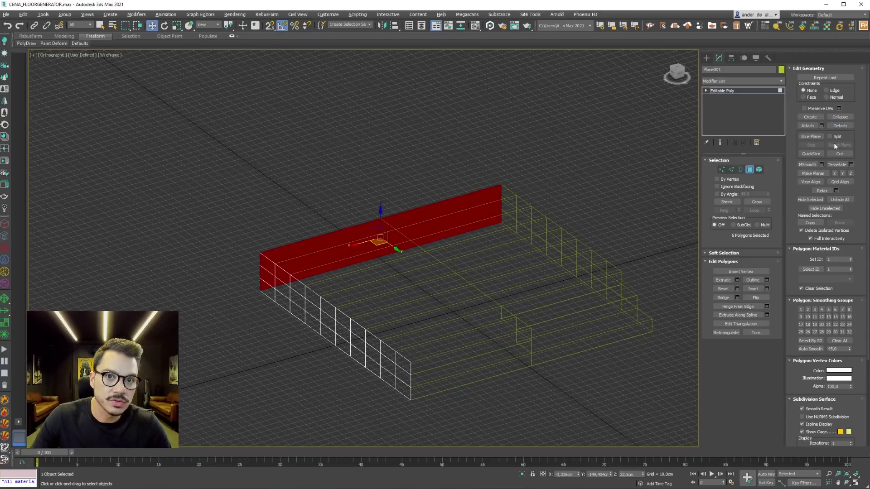
{"action": "left_click", "coordinate": [840, 126]}
{"action": "left_click", "coordinate": [461, 254]}
{"action": "left_click", "coordinate": [658, 161]}
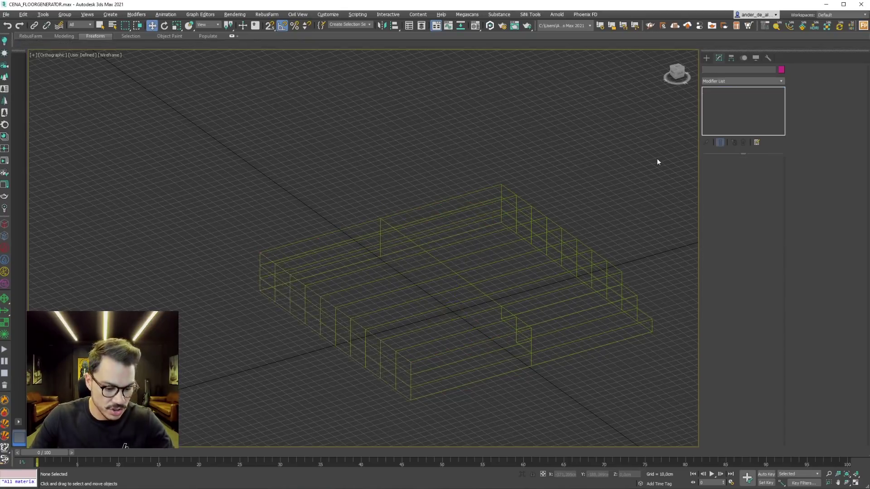
{"action": "key", "text": "F3"}
Move the top surface and a wall piece to test they're separate, then undo.
{"action": "left_click", "coordinate": [299, 397]}
{"action": "left_click_drag", "start_coordinate": [418, 272], "coordinate": [445, 172]}
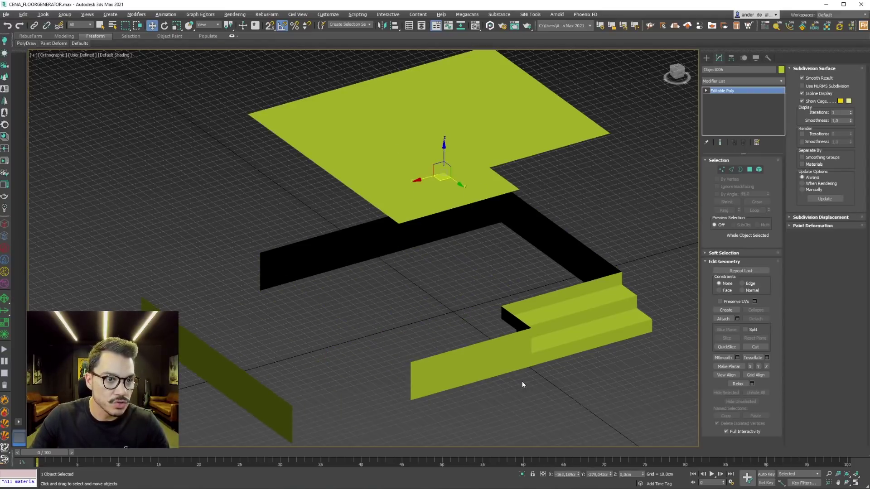
{"action": "left_click_drag", "start_coordinate": [522, 362], "coordinate": [641, 411]}
{"action": "left_click_drag", "start_coordinate": [609, 315], "coordinate": [518, 335]}
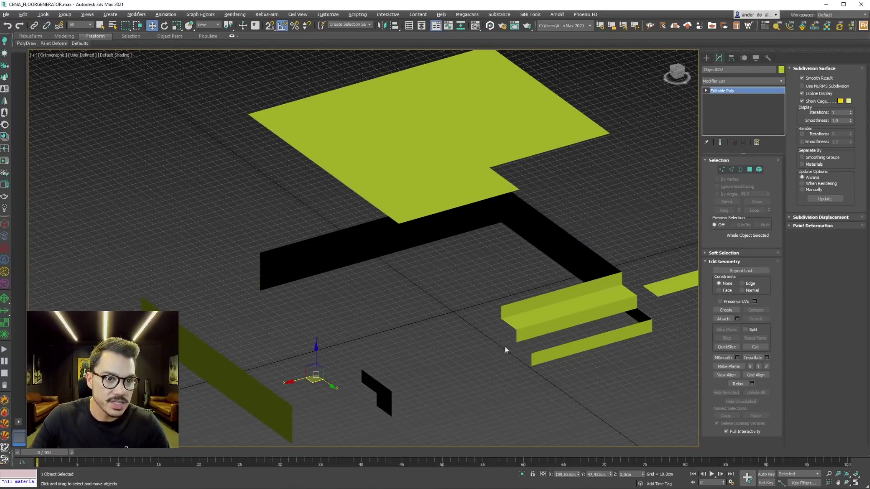
{"action": "key", "text": "ctrl+z"}
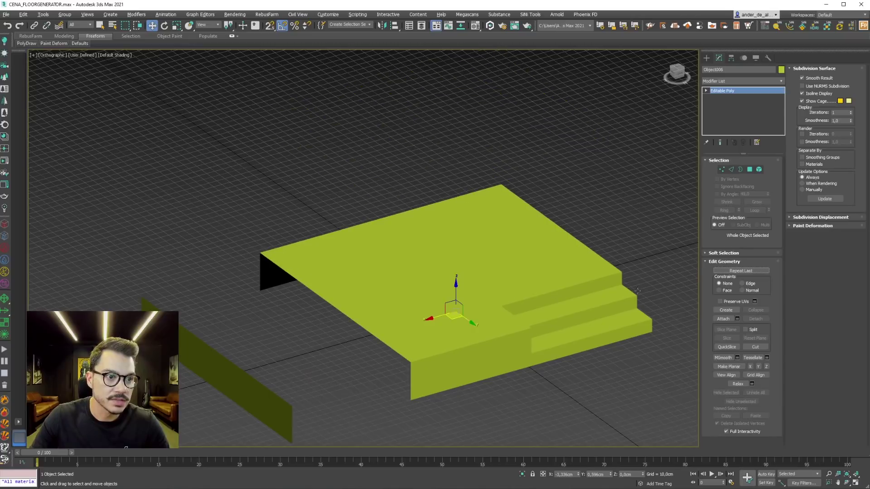
Marquee-select all 11 platform pieces together.
{"action": "left_click", "coordinate": [645, 236]}
{"action": "middle_click_drag", "start_coordinate": [644, 235], "coordinate": [528, 201]}
{"action": "left_click_drag", "start_coordinate": [586, 447], "coordinate": [587, 446]}
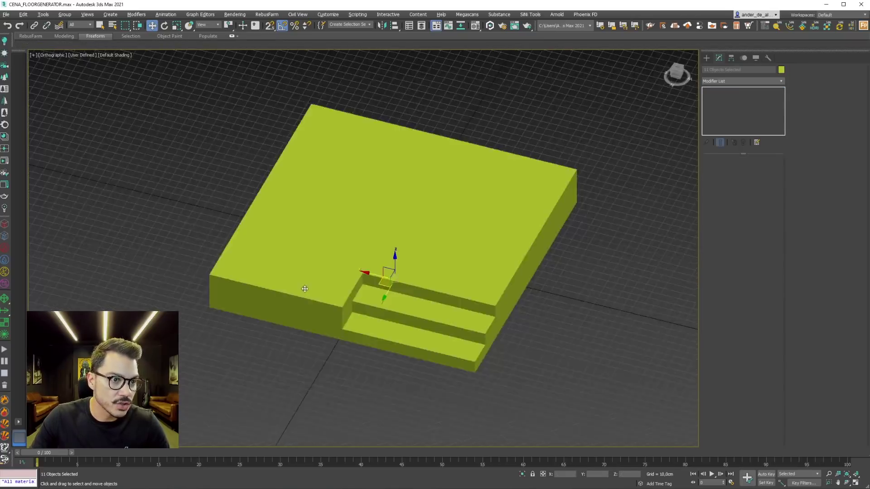
{"action": "middle_click_drag", "start_coordinate": [499, 272], "coordinate": [464, 285], "text": "alt"}
{"action": "scroll", "coordinate": [464, 285], "scroll_direction": "up", "scroll_amount": 4}
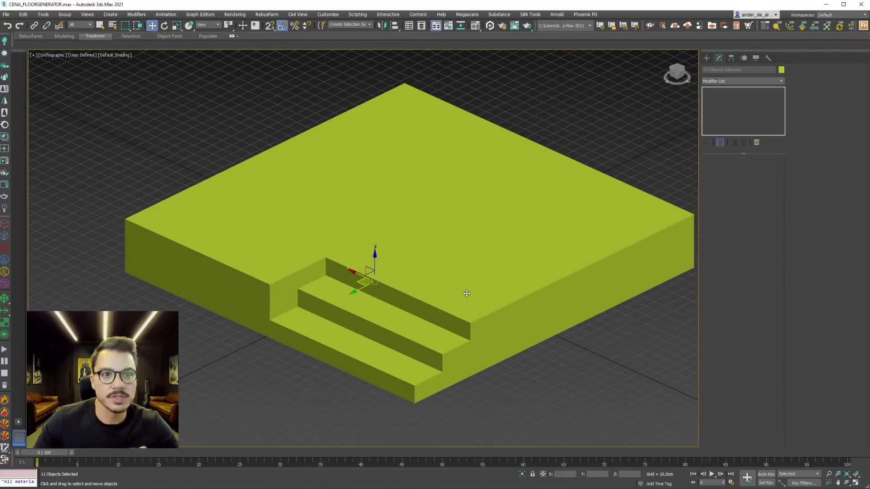
Apply a FloorGenerator modifier to the pieces and set the board Direction to 0.
{"action": "left_click", "coordinate": [727, 80]}
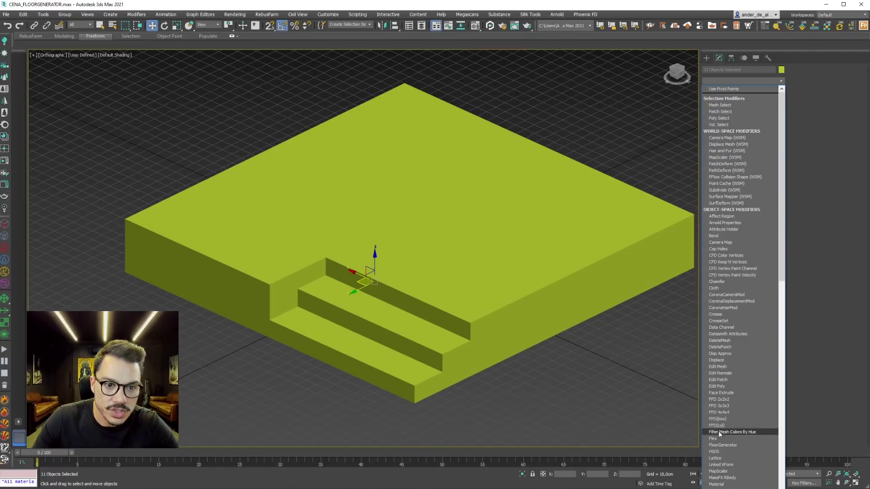
{"action": "left_click", "coordinate": [723, 445]}
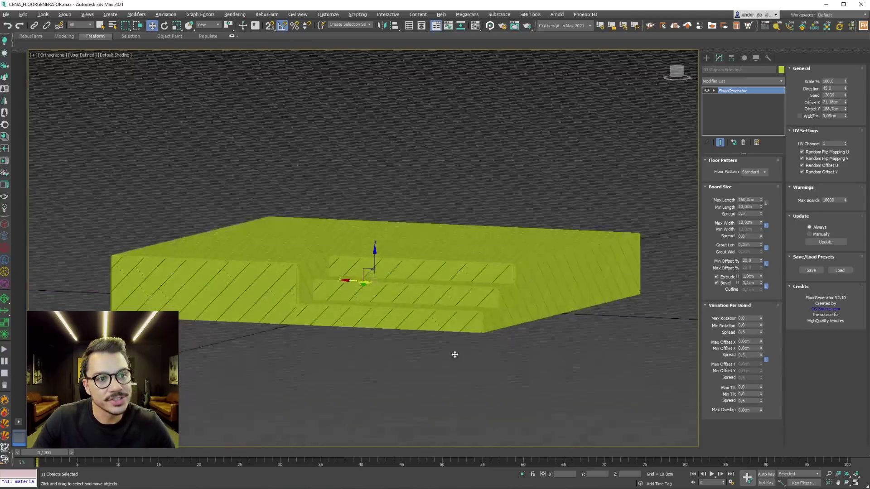
{"action": "mouse_move", "coordinate": [454, 383]}
{"action": "middle_mouse_down", "text": "alt"}
{"action": "mouse_move", "coordinate": [442, 355]}
{"action": "mouse_move", "coordinate": [687, 241]}
{"action": "middle_mouse_up", "text": "alt"}
{"action": "scroll", "coordinate": [442, 355], "scroll_direction": "up", "scroll_amount": 3}
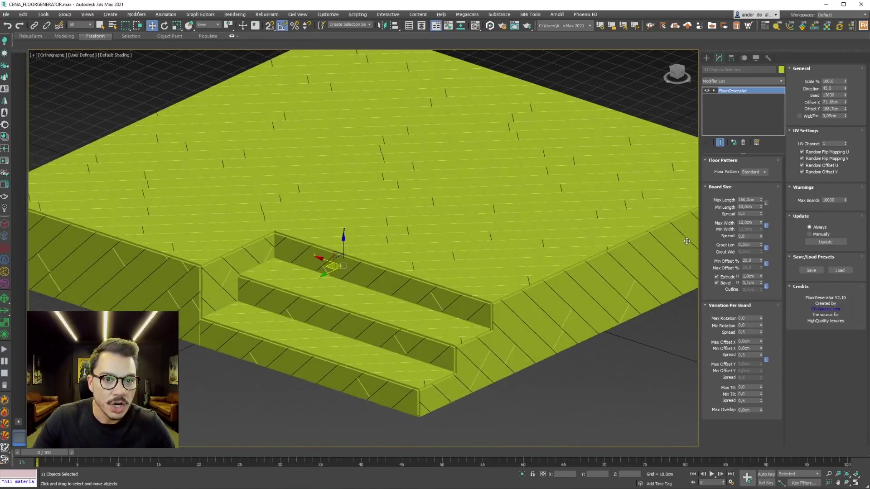
{"action": "type", "text": "0"}
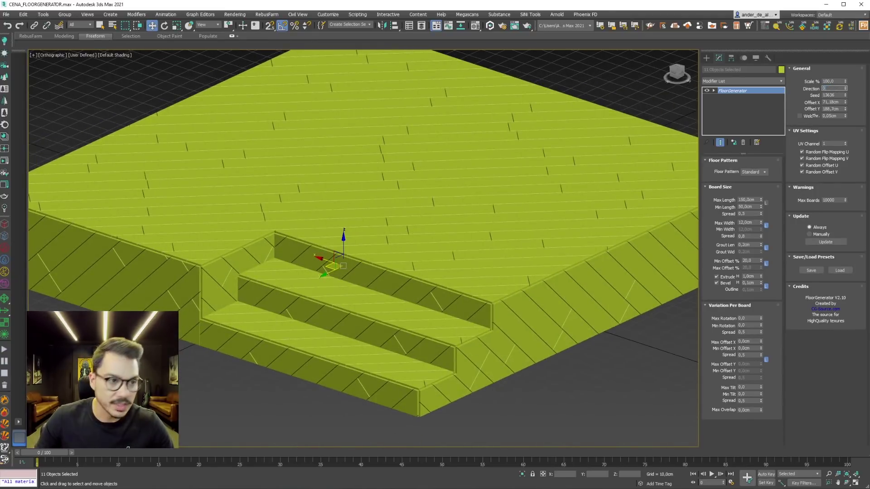
{"action": "key", "text": "Return"}
Set FloorGenerator's maximum board length to 300 cm.
{"action": "middle_click_drag", "start_coordinate": [345, 318], "coordinate": [363, 308], "text": "alt"}
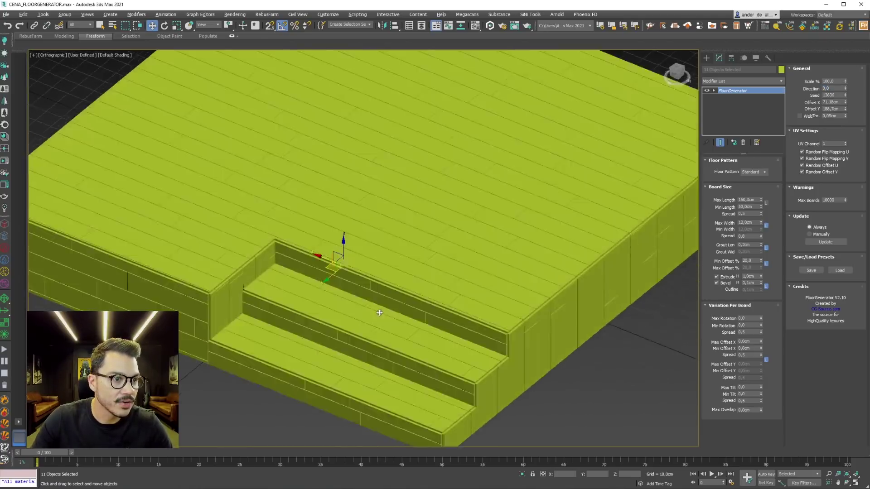
{"action": "scroll", "coordinate": [364, 308], "scroll_direction": "up", "scroll_amount": 5}
{"action": "scroll", "coordinate": [364, 309], "scroll_direction": "down", "scroll_amount": 3}
{"action": "scroll", "coordinate": [364, 309], "scroll_direction": "down", "scroll_amount": 2}
{"action": "scroll", "coordinate": [222, 272], "scroll_direction": "up", "scroll_amount": 5}
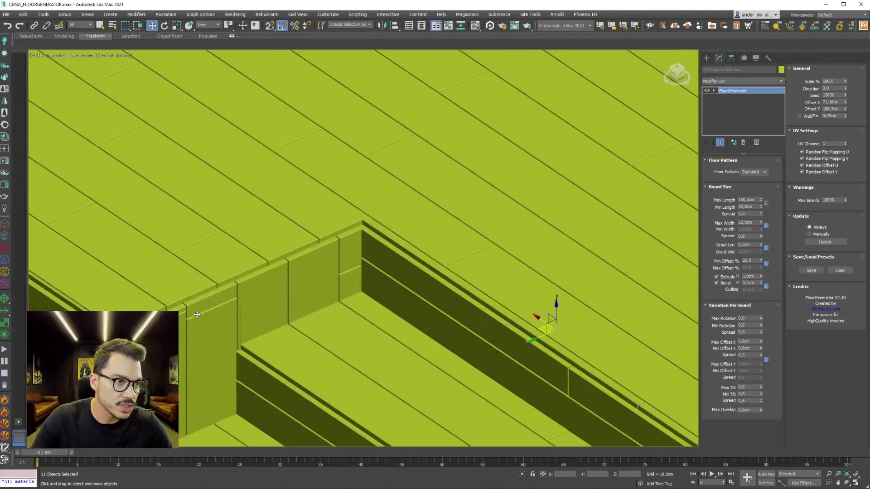
{"action": "scroll", "coordinate": [222, 272], "scroll_direction": "up", "scroll_amount": 3}
{"action": "scroll", "coordinate": [550, 155], "scroll_direction": "down", "scroll_amount": 5}
{"action": "key", "text": "F4"}
{"action": "scroll", "coordinate": [481, 178], "scroll_direction": "down", "scroll_amount": 1}
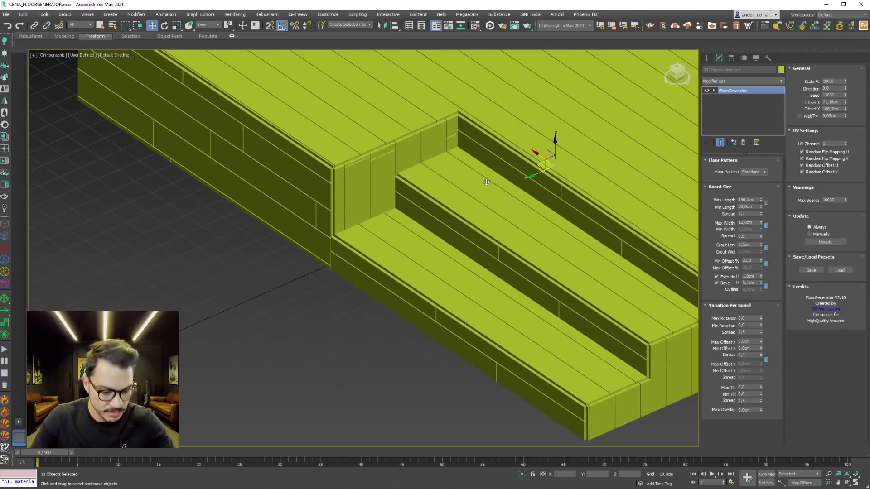
{"action": "scroll", "coordinate": [436, 187], "scroll_direction": "up", "scroll_amount": 2}
{"action": "middle_click_drag", "start_coordinate": [436, 187], "coordinate": [421, 190]}
{"action": "key", "text": "F4"}
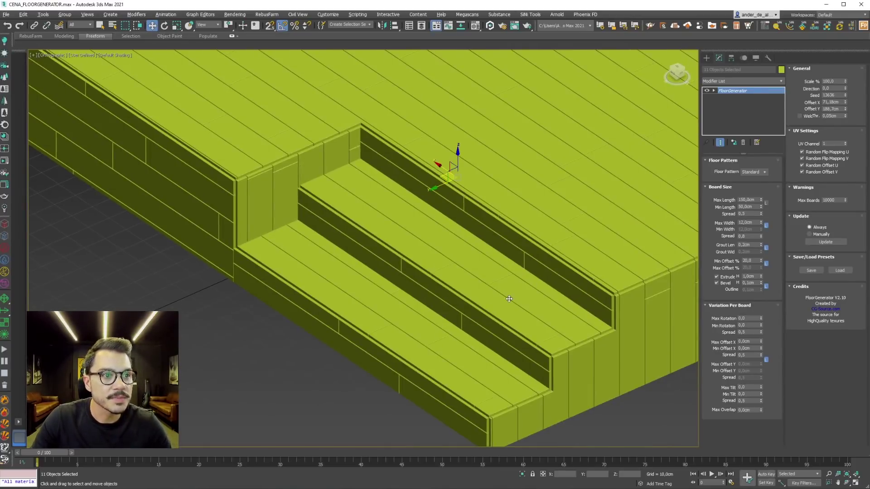
{"action": "mouse_move", "coordinate": [508, 299]}
{"action": "middle_mouse_down", "text": "alt"}
{"action": "mouse_move", "coordinate": [574, 288]}
{"action": "mouse_move", "coordinate": [463, 288]}
{"action": "mouse_move", "coordinate": [504, 290]}
{"action": "middle_mouse_up", "text": "alt"}
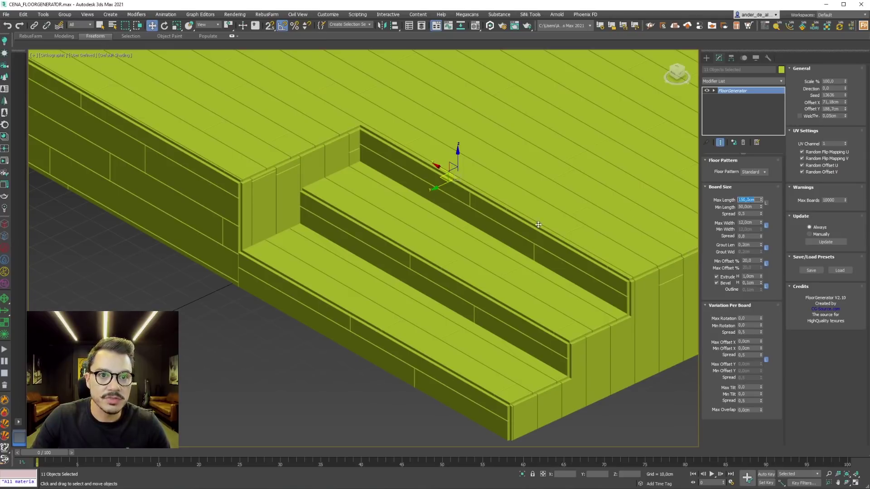
{"action": "scroll", "coordinate": [456, 259], "scroll_direction": "down", "scroll_amount": 3}
{"action": "scroll", "coordinate": [456, 258], "scroll_direction": "up", "scroll_amount": 3}
{"action": "type", "text": "300"}
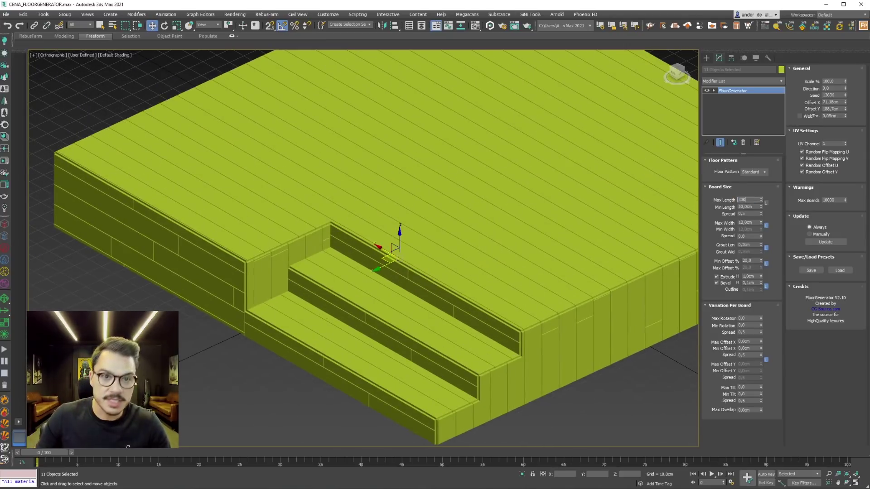
{"action": "key", "text": "Return"}
{"action": "left_click", "coordinate": [768, 204]}
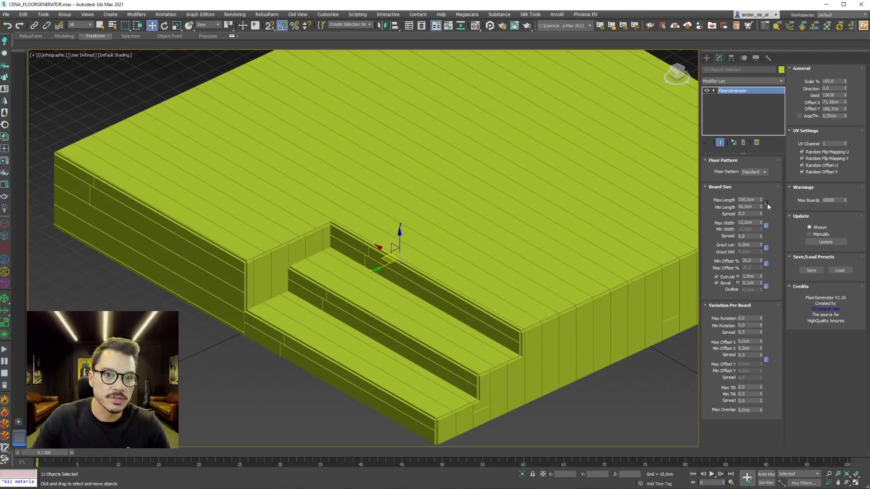
Set the maximum board width to 8 cm and review the narrower planks.
{"action": "mouse_move", "coordinate": [372, 272]}
{"action": "middle_mouse_down", "text": "alt"}
{"action": "mouse_move", "coordinate": [345, 291]}
{"action": "mouse_move", "coordinate": [372, 280]}
{"action": "middle_mouse_up", "text": "alt"}
{"action": "scroll", "coordinate": [342, 294], "scroll_direction": "up", "scroll_amount": 4}
{"action": "scroll", "coordinate": [372, 281], "scroll_direction": "down", "scroll_amount": 3}
{"action": "scroll", "coordinate": [385, 271], "scroll_direction": "down", "scroll_amount": 2}
{"action": "scroll", "coordinate": [436, 268], "scroll_direction": "up", "scroll_amount": 7}
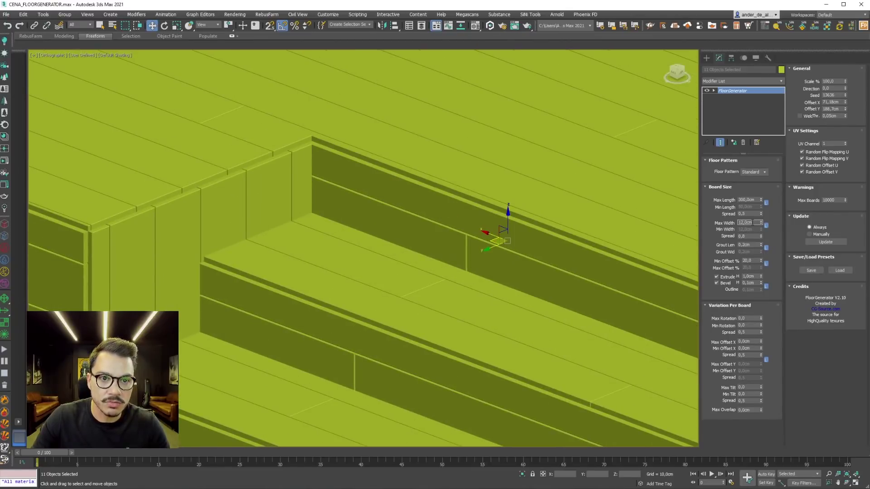
{"action": "type", "text": "8"}
{"action": "key", "text": "Return"}
{"action": "scroll", "coordinate": [455, 334], "scroll_direction": "down", "scroll_amount": 5}
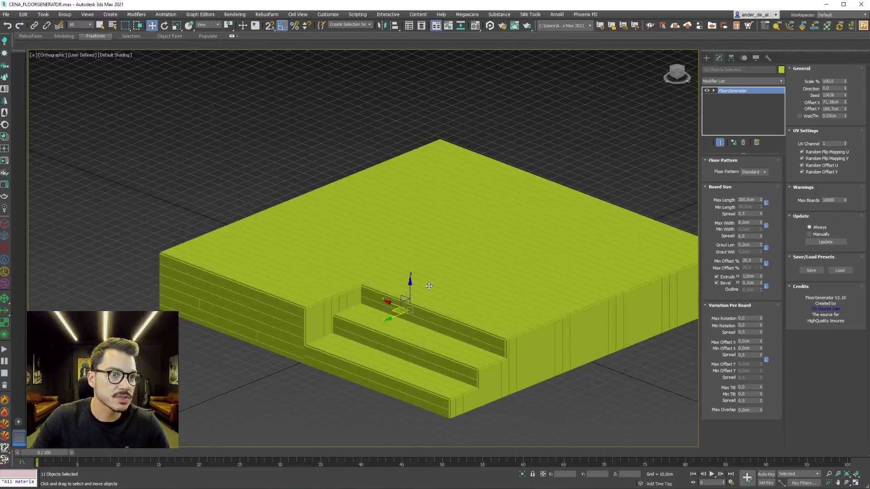
{"action": "mouse_move", "coordinate": [454, 334]}
{"action": "middle_mouse_down", "text": "alt"}
{"action": "mouse_move", "coordinate": [502, 258]}
{"action": "mouse_move", "coordinate": [453, 290]}
{"action": "middle_mouse_up", "text": "alt"}
{"action": "scroll", "coordinate": [453, 286], "scroll_direction": "up", "scroll_amount": 3}
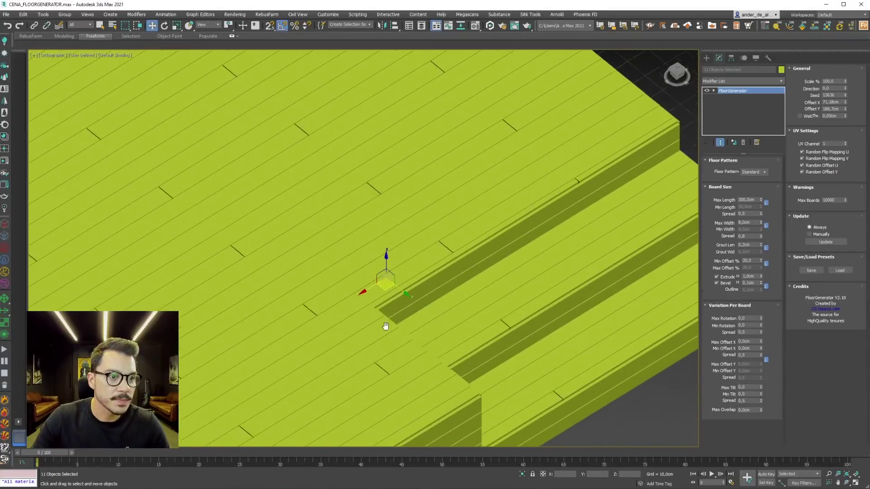
{"action": "scroll", "coordinate": [453, 285], "scroll_direction": "up", "scroll_amount": 2}
{"action": "scroll", "coordinate": [453, 285], "scroll_direction": "down", "scroll_amount": 4}
{"action": "scroll", "coordinate": [454, 284], "scroll_direction": "up", "scroll_amount": 2}
{"action": "middle_click_drag", "start_coordinate": [453, 285], "coordinate": [601, 285], "text": "alt"}
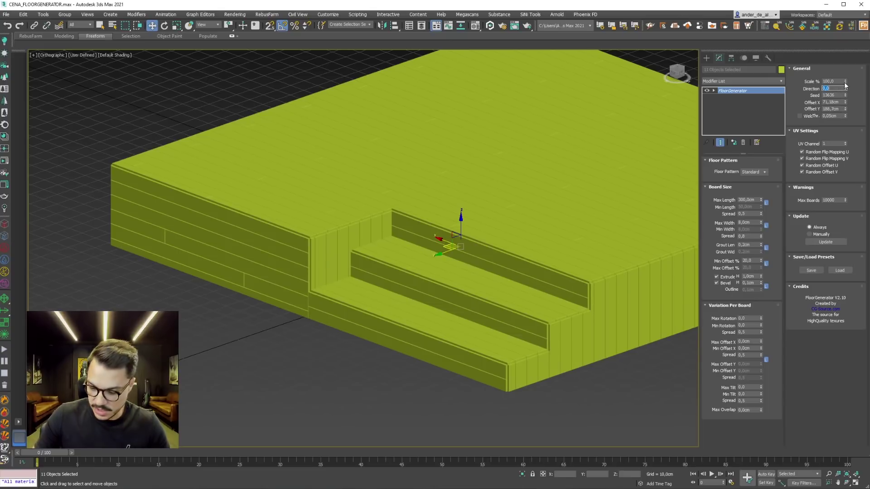
Set plank Direction to 90 and inspect the rotated boards on the steps with edged faces.
{"action": "type", "text": "90"}
{"action": "key", "text": "Return"}
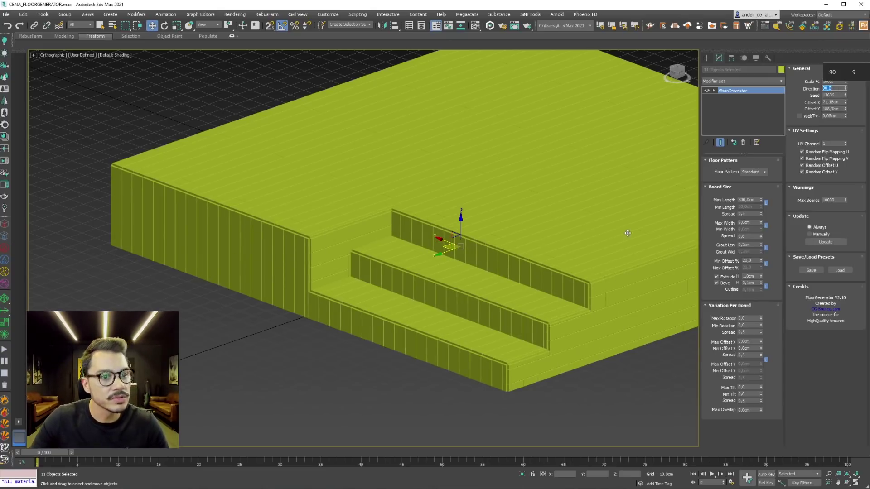
{"action": "mouse_move", "coordinate": [499, 227]}
{"action": "middle_mouse_down", "text": "alt"}
{"action": "mouse_move", "coordinate": [508, 271]}
{"action": "mouse_move", "coordinate": [516, 217]}
{"action": "mouse_move", "coordinate": [526, 232]}
{"action": "middle_mouse_up", "text": "alt"}
{"action": "scroll", "coordinate": [526, 231], "scroll_direction": "up", "scroll_amount": 3}
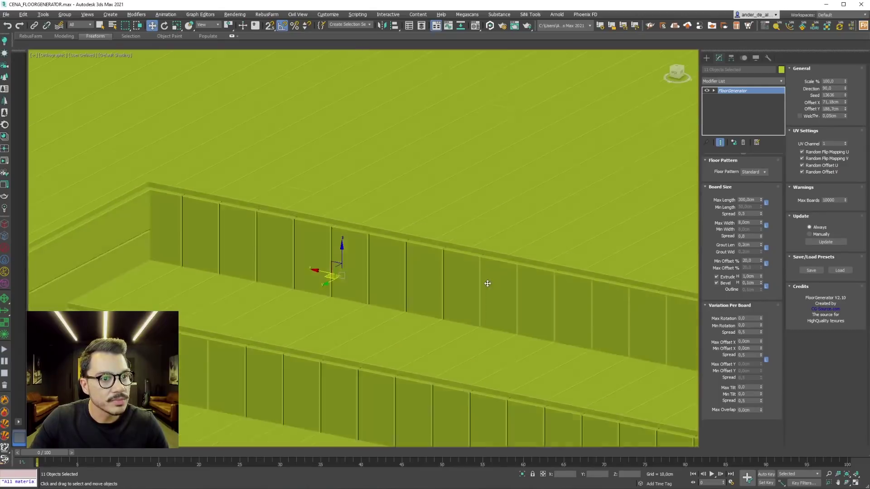
{"action": "mouse_move", "coordinate": [485, 284]}
{"action": "middle_mouse_down", "text": "alt"}
{"action": "mouse_move", "coordinate": [408, 245]}
{"action": "mouse_move", "coordinate": [363, 204]}
{"action": "mouse_move", "coordinate": [382, 216]}
{"action": "middle_mouse_up", "text": "alt"}
{"action": "scroll", "coordinate": [382, 216], "scroll_direction": "down", "scroll_amount": 4}
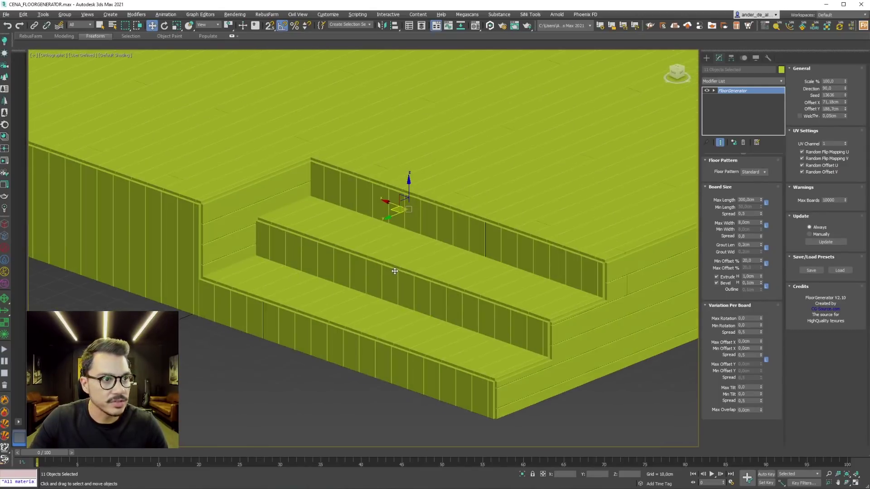
{"action": "left_click", "coordinate": [295, 403]}
{"action": "key", "text": "F4"}
{"action": "scroll", "coordinate": [383, 253], "scroll_direction": "down", "scroll_amount": 5}
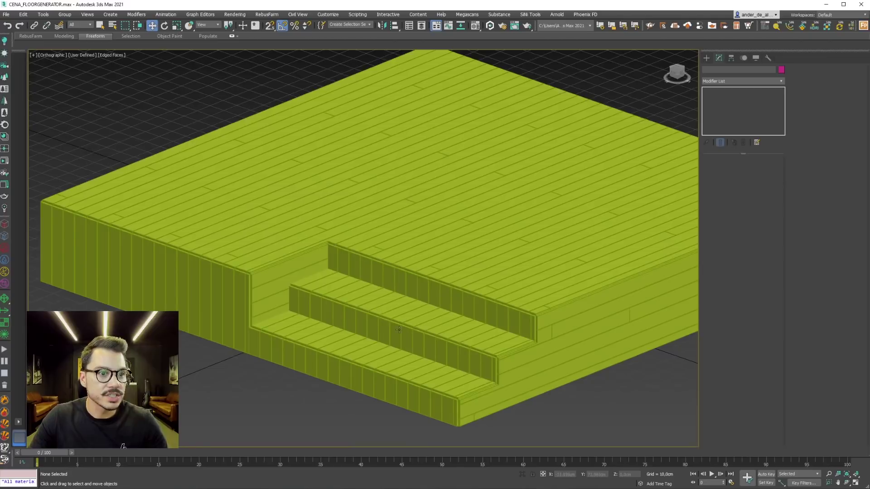
{"action": "mouse_move", "coordinate": [383, 253]}
{"action": "middle_mouse_down", "text": "alt"}
{"action": "mouse_move", "coordinate": [372, 281]}
{"action": "mouse_move", "coordinate": [394, 317]}
{"action": "mouse_move", "coordinate": [356, 301]}
{"action": "middle_mouse_up", "text": "alt"}
{"action": "scroll", "coordinate": [356, 301], "scroll_direction": "down", "scroll_amount": 3}
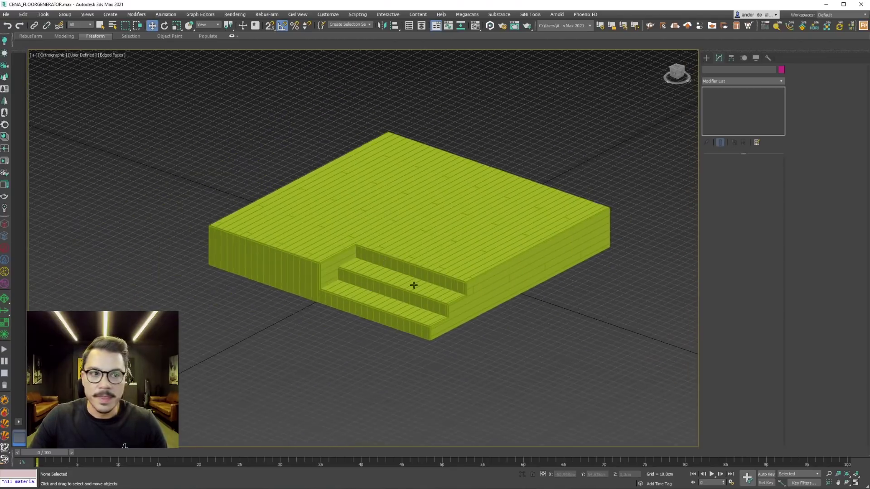
{"action": "scroll", "coordinate": [414, 286], "scroll_direction": "up", "scroll_amount": 3}
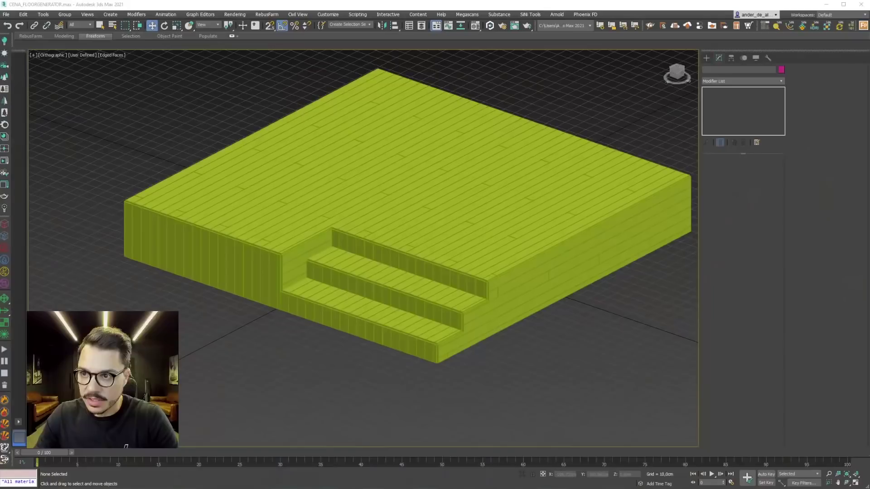
Restore default shading and select the floor to edit its plank settings.
{"action": "scroll", "coordinate": [505, 249], "scroll_direction": "up", "scroll_amount": 5}
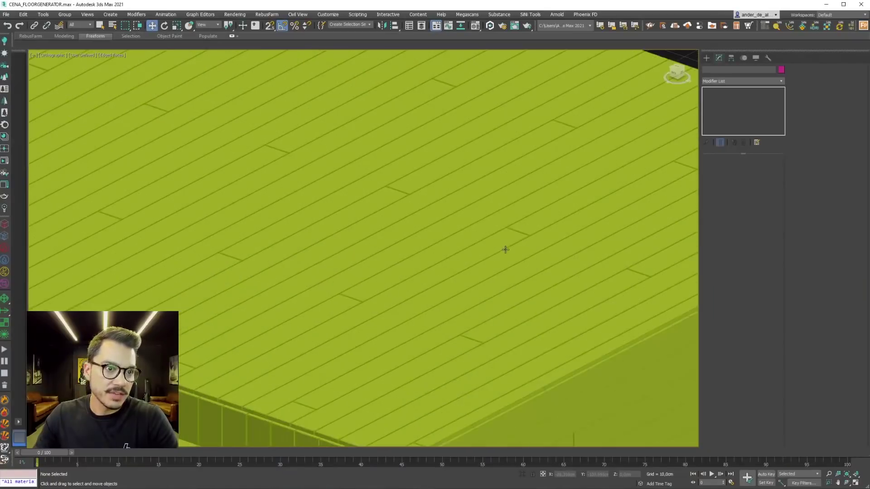
{"action": "scroll", "coordinate": [394, 287], "scroll_direction": "up", "scroll_amount": 3}
{"action": "key", "text": "F4"}
{"action": "left_click", "coordinate": [417, 269]}
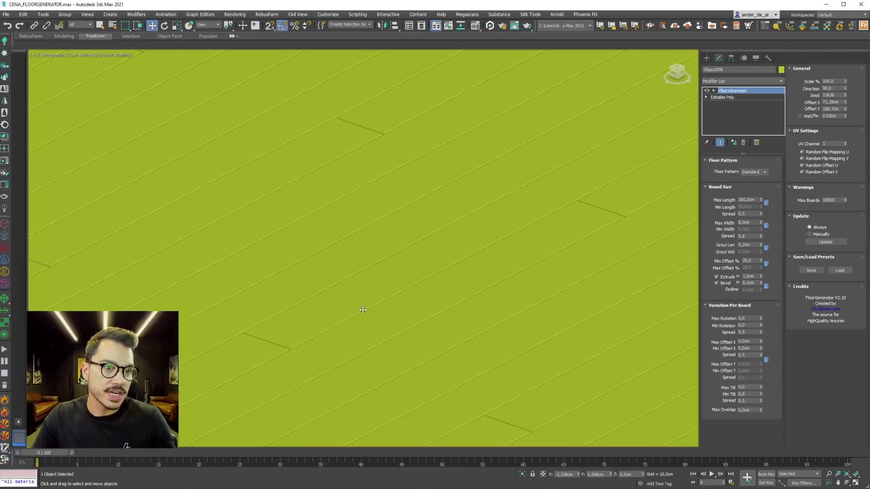
{"action": "scroll", "coordinate": [361, 307], "scroll_direction": "up", "scroll_amount": 3}
{"action": "scroll", "coordinate": [227, 374], "scroll_direction": "up", "scroll_amount": 2}
{"action": "scroll", "coordinate": [538, 311], "scroll_direction": "up", "scroll_amount": 2}
{"action": "scroll", "coordinate": [506, 378], "scroll_direction": "down", "scroll_amount": 3}
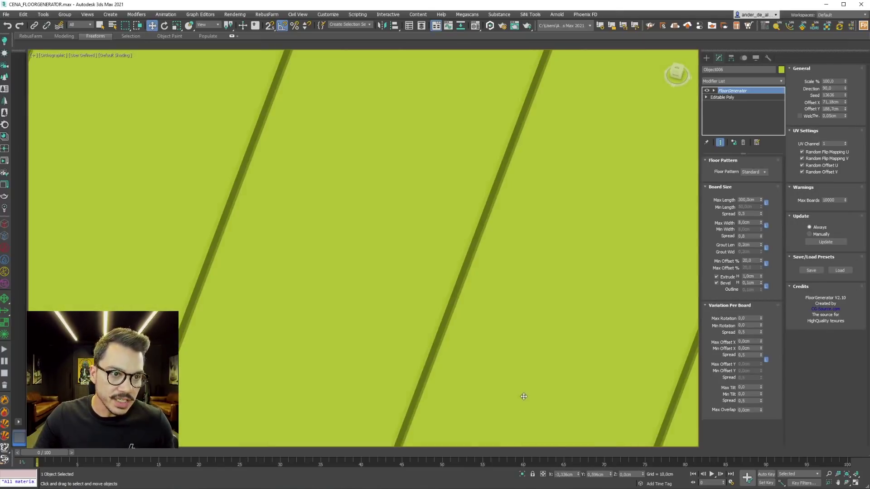
{"action": "scroll", "coordinate": [431, 363], "scroll_direction": "down", "scroll_amount": 2}
{"action": "scroll", "coordinate": [463, 365], "scroll_direction": "down", "scroll_amount": 2}
{"action": "scroll", "coordinate": [416, 307], "scroll_direction": "down", "scroll_amount": 1}
{"action": "middle_click_drag", "start_coordinate": [416, 307], "coordinate": [475, 240]}
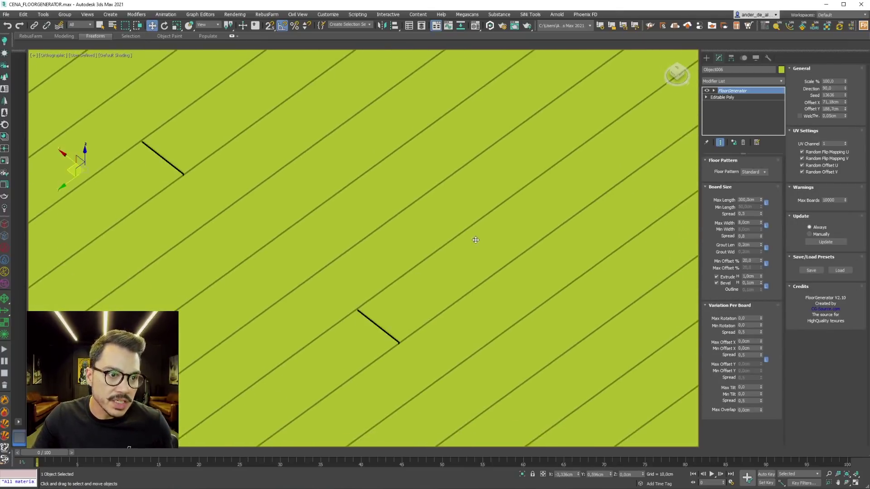
{"action": "middle_click_drag", "start_coordinate": [382, 351], "coordinate": [474, 274], "text": "alt"}
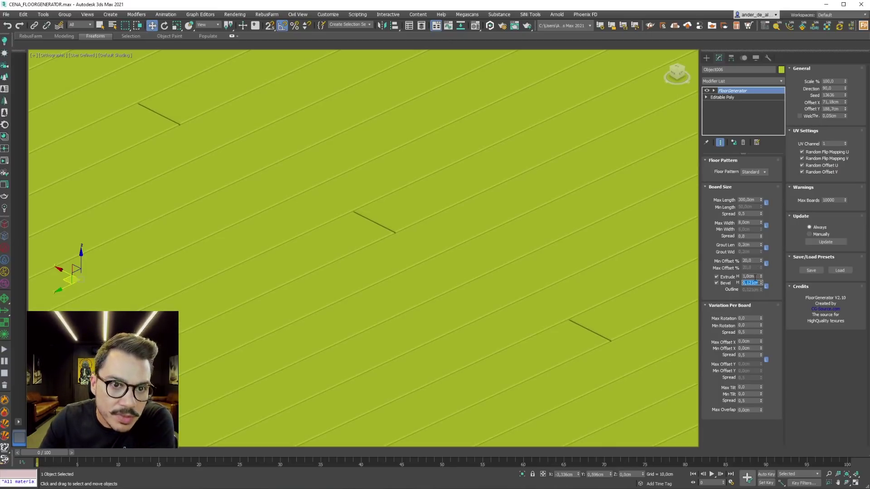
Set the board bevel height to 0,1cm and extrude height to 0,5cm.
{"action": "type", "text": "0,1"}
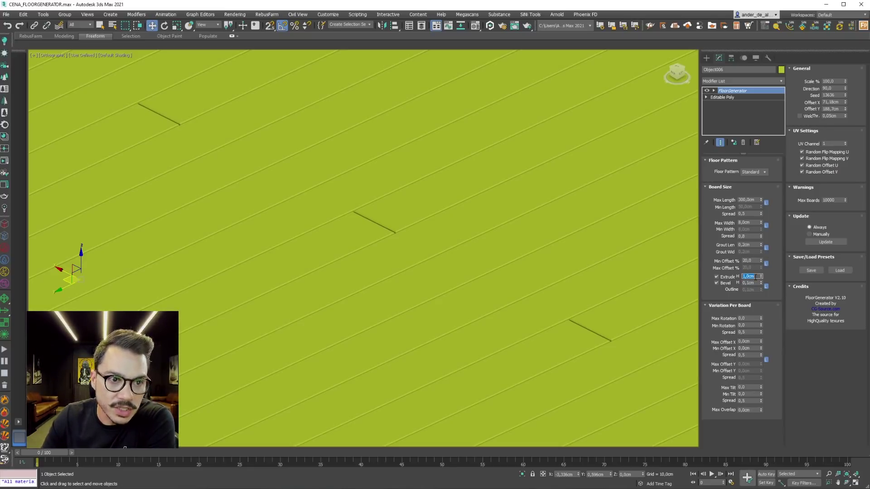
{"action": "type", "text": "0,5"}
{"action": "key", "text": "Return"}
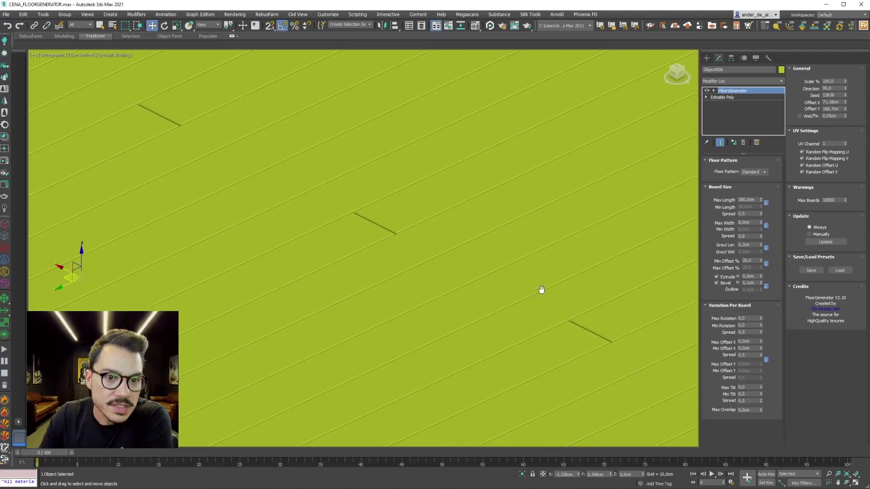
{"action": "scroll", "coordinate": [543, 292], "scroll_direction": "down", "scroll_amount": 3}
{"action": "middle_click_drag", "start_coordinate": [558, 293], "coordinate": [511, 295]}
{"action": "scroll", "coordinate": [528, 249], "scroll_direction": "up", "scroll_amount": 2}
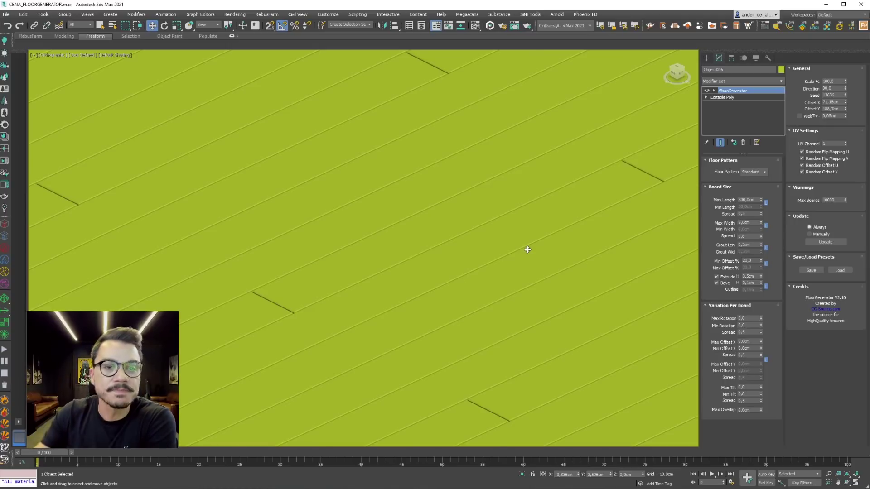
Try a 0,5cm grout length, then set the grout length to 0cm.
{"action": "middle_click_drag", "start_coordinate": [528, 249], "coordinate": [526, 229]}
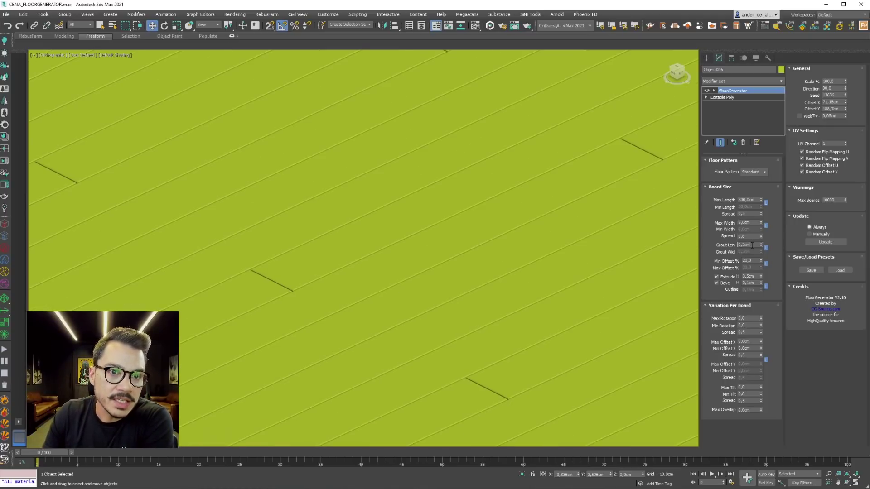
{"action": "middle_click_drag", "start_coordinate": [320, 356], "coordinate": [342, 382], "text": "alt"}
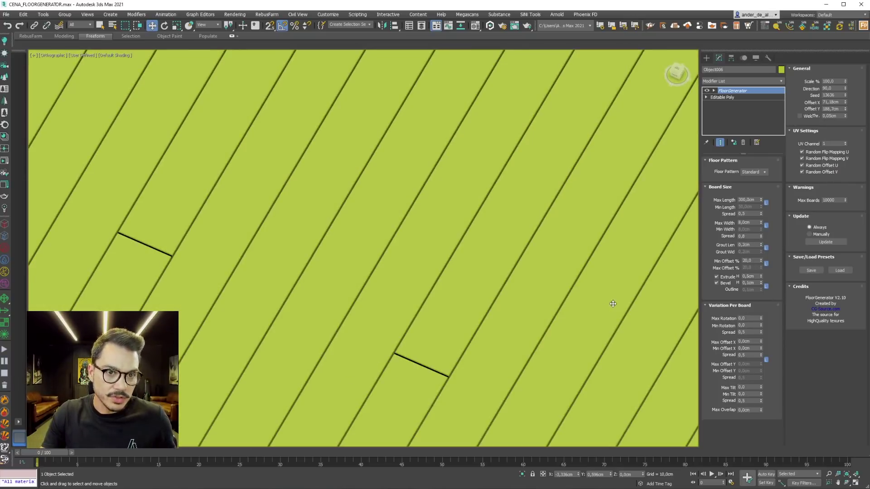
{"action": "type", "text": "0,5"}
{"action": "key", "text": "Return"}
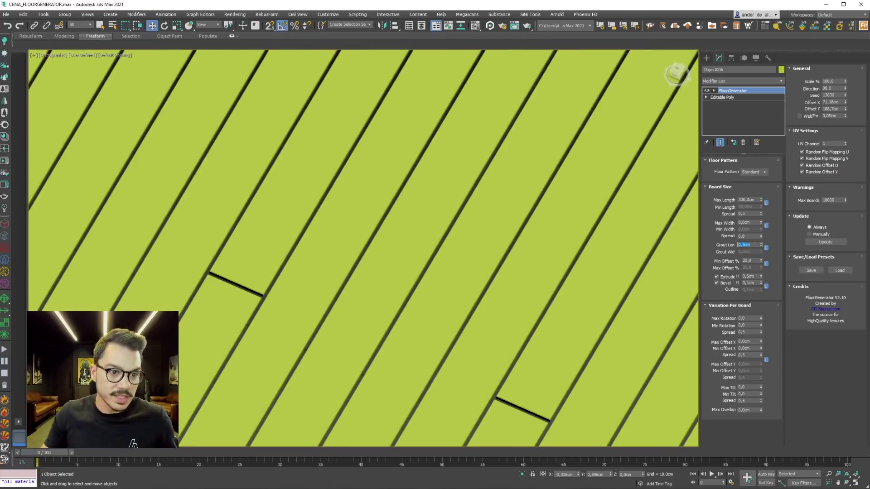
{"action": "scroll", "coordinate": [550, 364], "scroll_direction": "up", "scroll_amount": 5}
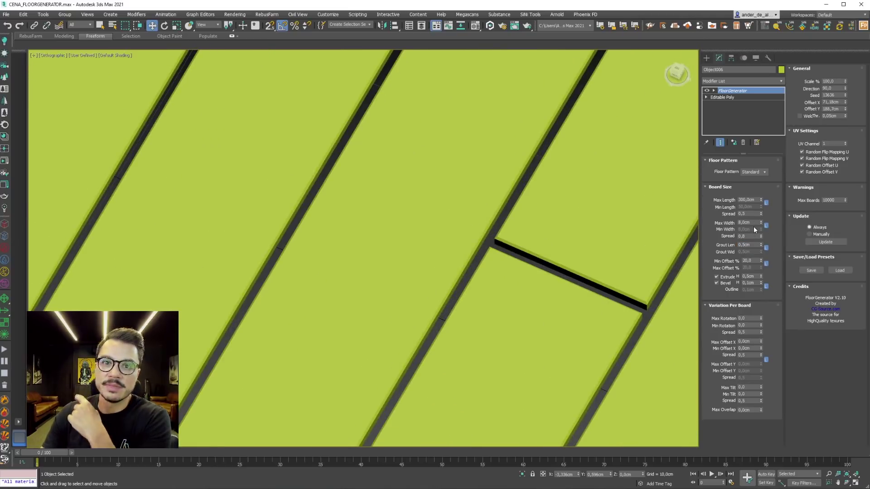
{"action": "double_click", "coordinate": [753, 245]}
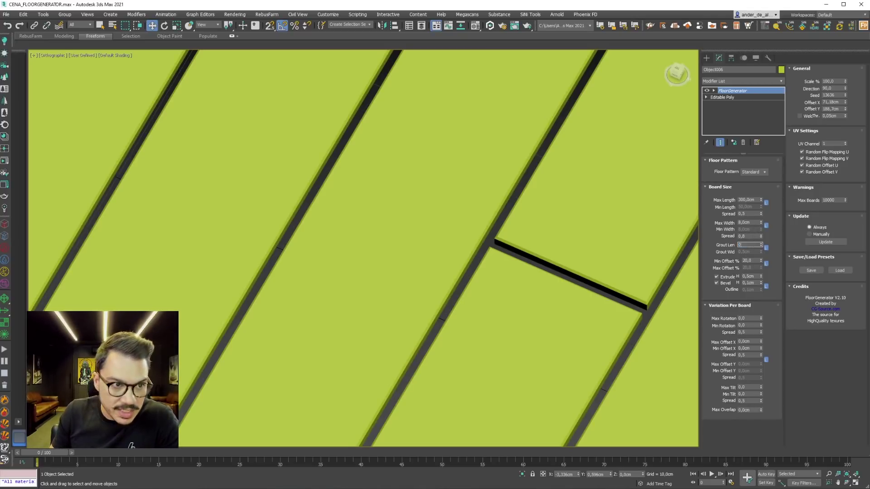
{"action": "key", "text": "Return"}
Orbit and zoom the view to see the plank seams, slab and steps in perspective.
{"action": "scroll", "coordinate": [362, 281], "scroll_direction": "down", "scroll_amount": 5}
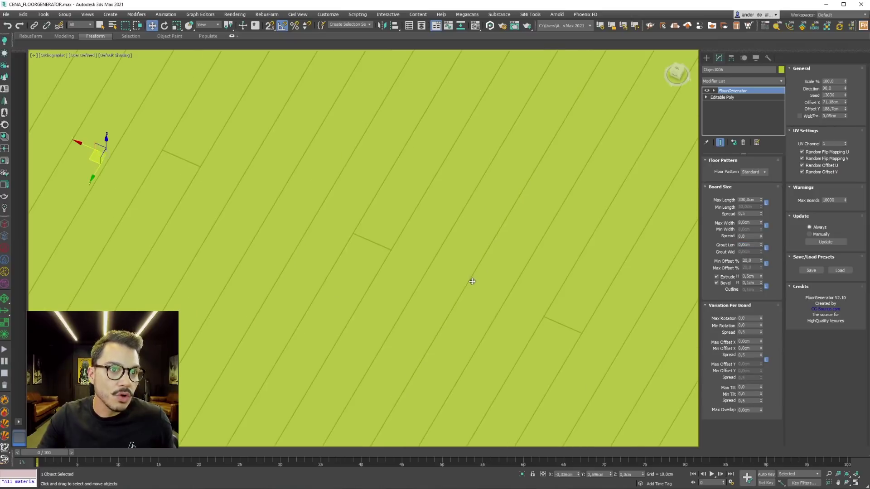
{"action": "middle_click_drag", "start_coordinate": [470, 281], "coordinate": [471, 340], "text": "alt"}
{"action": "scroll", "coordinate": [436, 234], "scroll_direction": "up", "scroll_amount": 3}
{"action": "scroll", "coordinate": [421, 141], "scroll_direction": "up", "scroll_amount": 4}
{"action": "scroll", "coordinate": [421, 142], "scroll_direction": "down", "scroll_amount": 3}
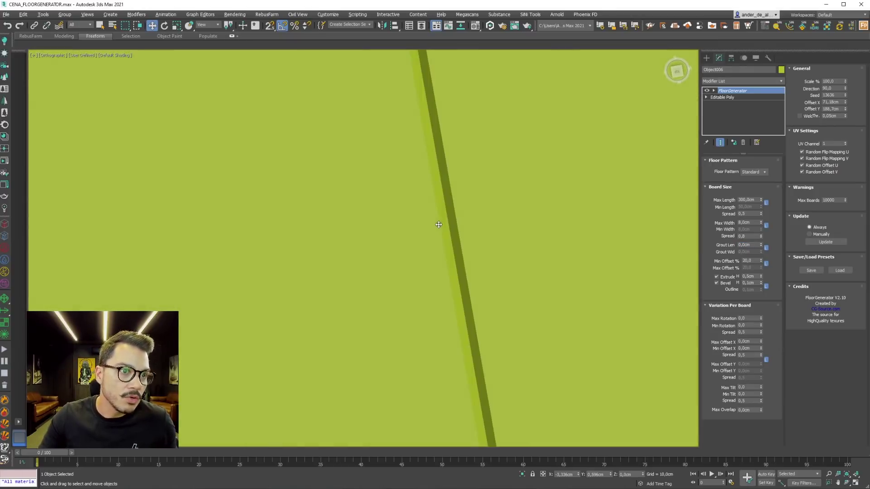
{"action": "scroll", "coordinate": [439, 224], "scroll_direction": "down", "scroll_amount": 3}
{"action": "scroll", "coordinate": [496, 305], "scroll_direction": "down", "scroll_amount": 2}
{"action": "scroll", "coordinate": [437, 383], "scroll_direction": "down", "scroll_amount": 2}
{"action": "scroll", "coordinate": [403, 382], "scroll_direction": "down", "scroll_amount": 3}
{"action": "mouse_move", "coordinate": [403, 382]}
{"action": "middle_mouse_down", "text": "alt"}
{"action": "mouse_move", "coordinate": [443, 322]}
{"action": "mouse_move", "coordinate": [369, 331]}
{"action": "mouse_move", "coordinate": [354, 315]}
{"action": "mouse_move", "coordinate": [268, 350]}
{"action": "middle_mouse_up", "text": "alt"}
{"action": "scroll", "coordinate": [268, 351], "scroll_direction": "up", "scroll_amount": 3}
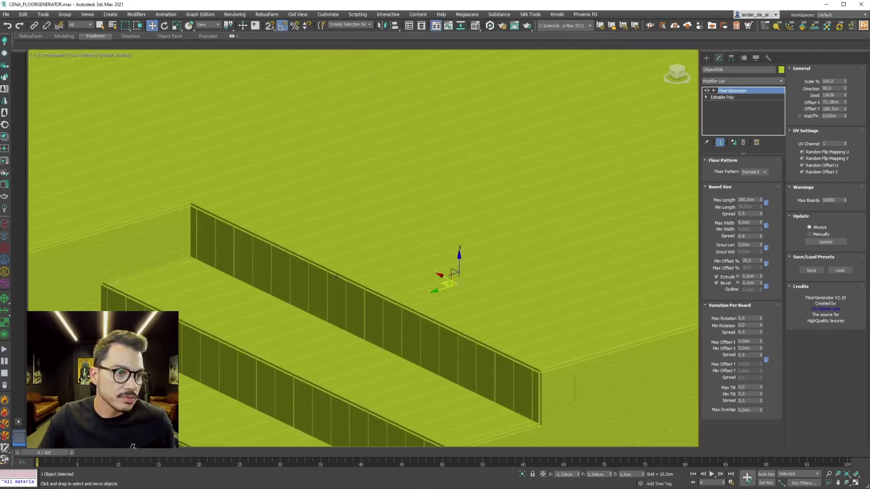
{"action": "scroll", "coordinate": [363, 312], "scroll_direction": "up", "scroll_amount": 2}
{"action": "scroll", "coordinate": [452, 277], "scroll_direction": "up", "scroll_amount": 2}
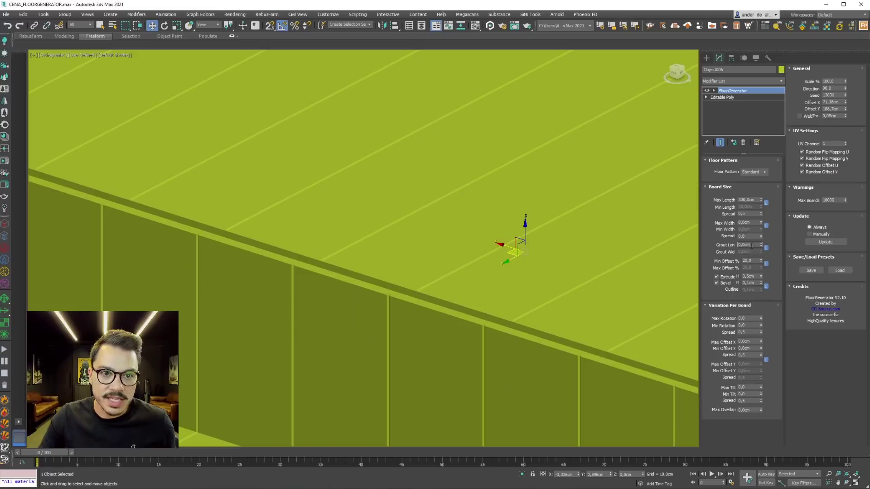
Try a wide 5 cm Grout Len to preview the gaps between planks.
{"action": "type", "text": "5"}
{"action": "key", "text": "Return"}
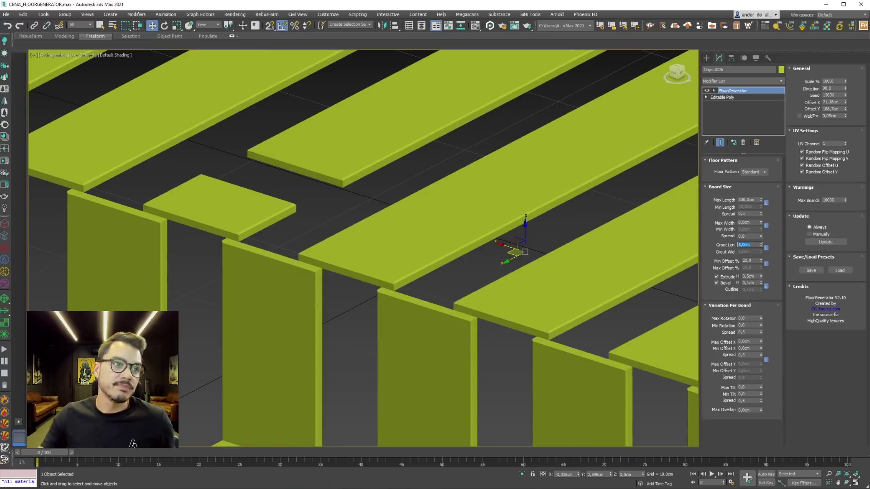
{"action": "scroll", "coordinate": [247, 275], "scroll_direction": "down", "scroll_amount": 2}
{"action": "scroll", "coordinate": [410, 249], "scroll_direction": "down", "scroll_amount": 2}
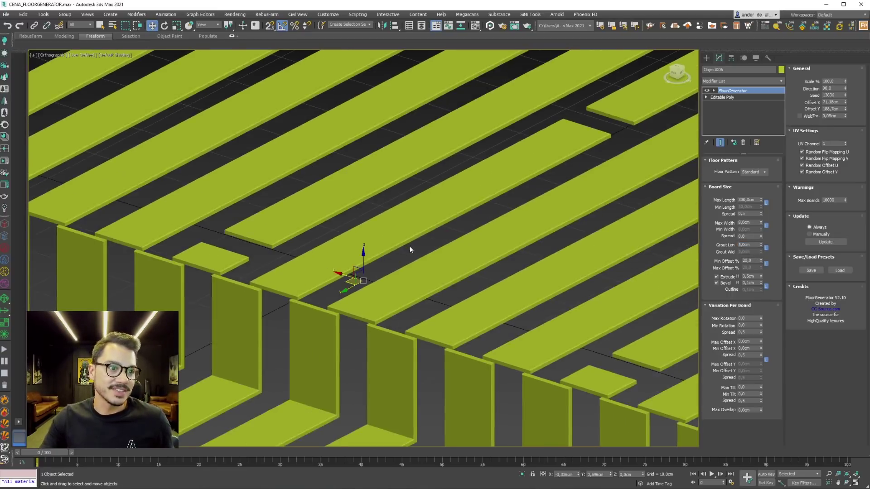
{"action": "scroll", "coordinate": [410, 248], "scroll_direction": "down", "scroll_amount": 1}
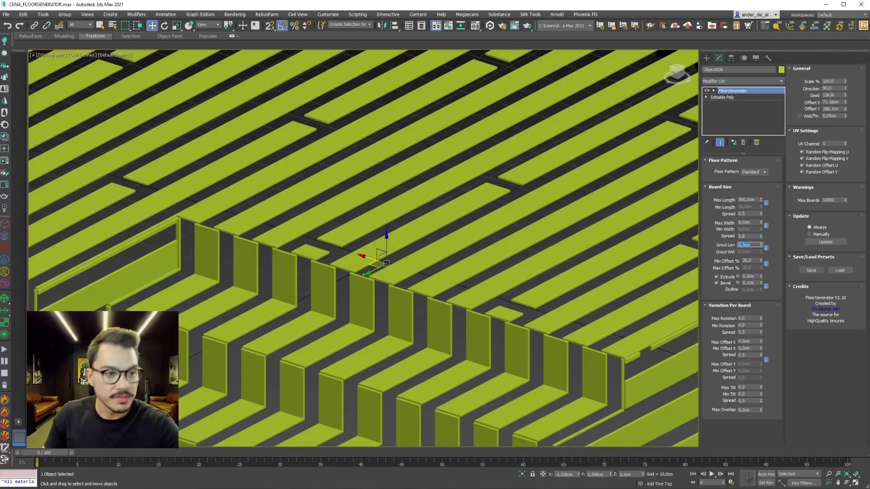
Reduce the Grout Len to 0,2 cm so the planks sit tightly joined.
{"action": "type", "text": "0,2"}
{"action": "key", "text": "Return"}
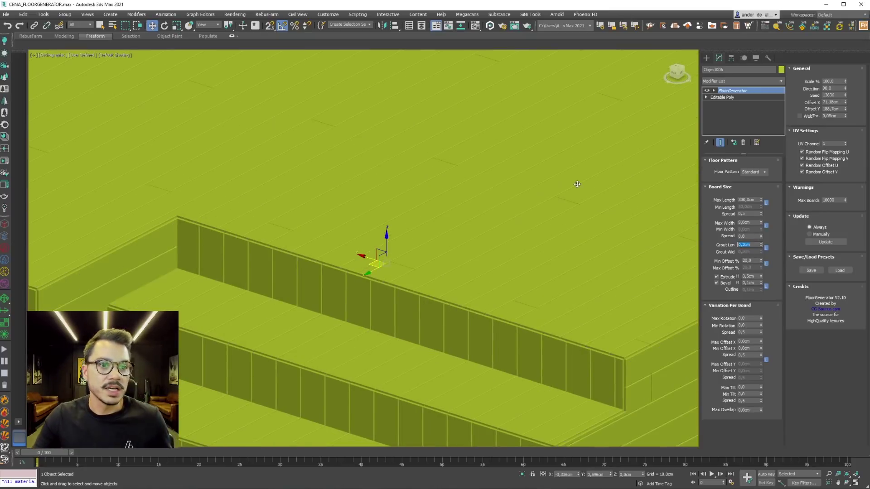
{"action": "scroll", "coordinate": [577, 184], "scroll_direction": "down", "scroll_amount": 1}
{"action": "scroll", "coordinate": [495, 297], "scroll_direction": "down", "scroll_amount": 3}
{"action": "scroll", "coordinate": [489, 259], "scroll_direction": "down", "scroll_amount": 2}
{"action": "scroll", "coordinate": [496, 265], "scroll_direction": "down", "scroll_amount": 1}
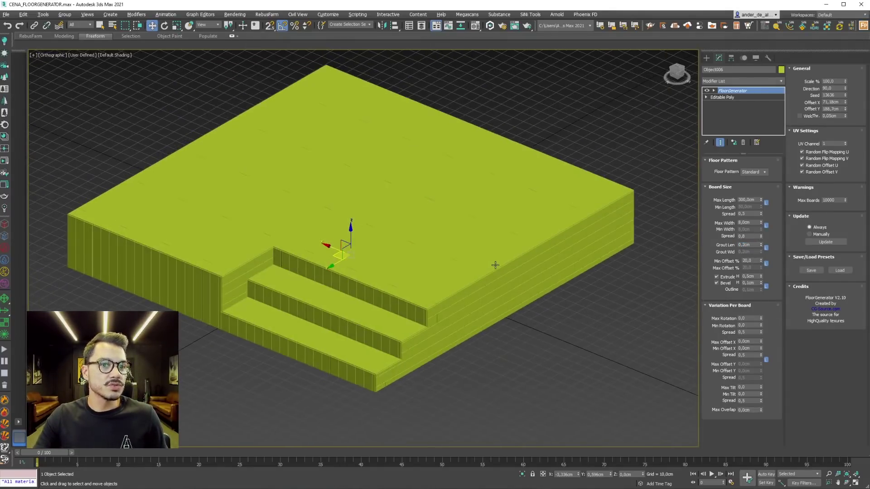
Deselect the floor object with Ctrl+D to view the finished planks.
{"action": "key", "text": "ctrl+d"}
{"action": "scroll", "coordinate": [480, 307], "scroll_direction": "up", "scroll_amount": 1}
{"action": "scroll", "coordinate": [480, 307], "scroll_direction": "up", "scroll_amount": 2}
{"action": "scroll", "coordinate": [481, 307], "scroll_direction": "up", "scroll_amount": 1}
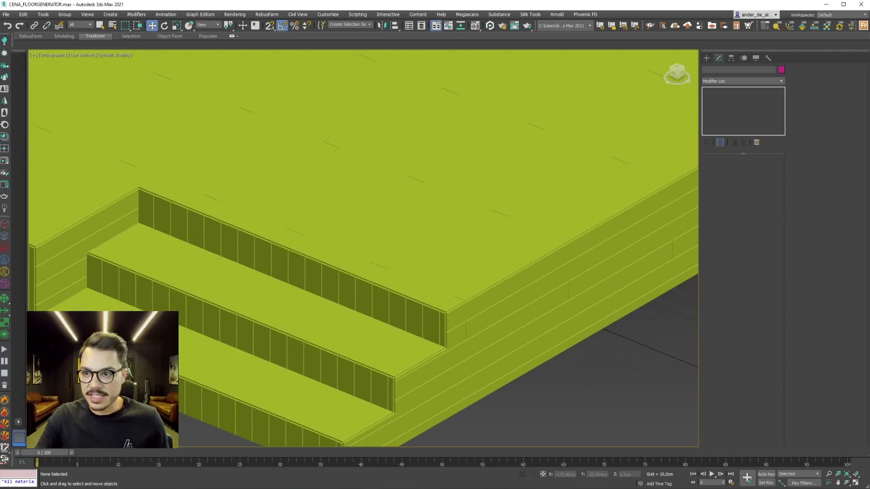